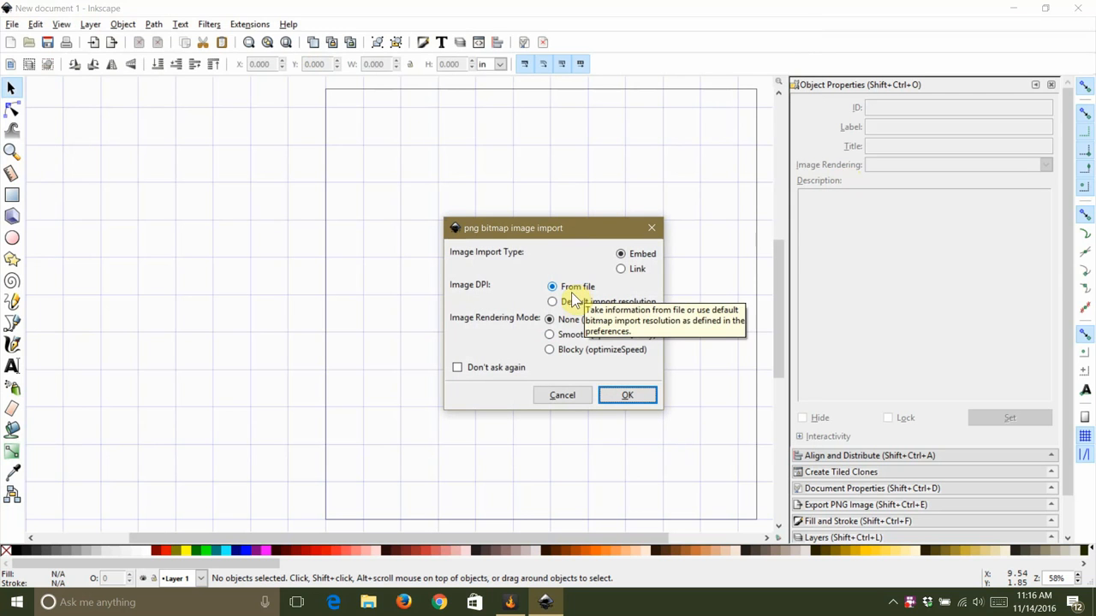
# Step: Import the flower PNG as an embedded image and move it to the centre of the page
pyautogui.click(625, 404)
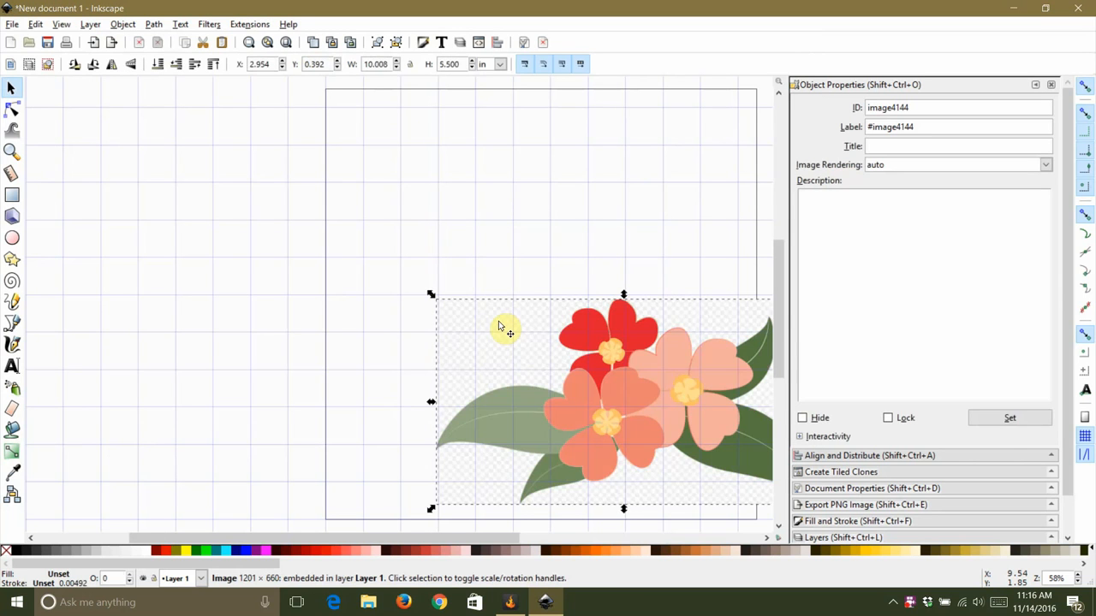
pyautogui.moveTo(663, 412); pyautogui.dragTo(586, 319)
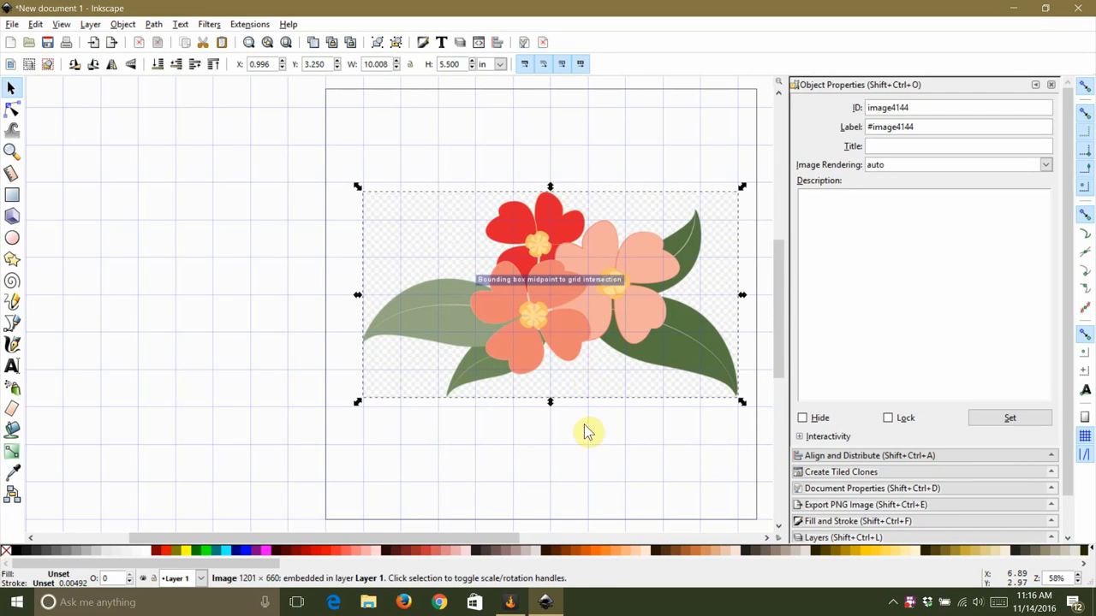
pyautogui.press('Escape')
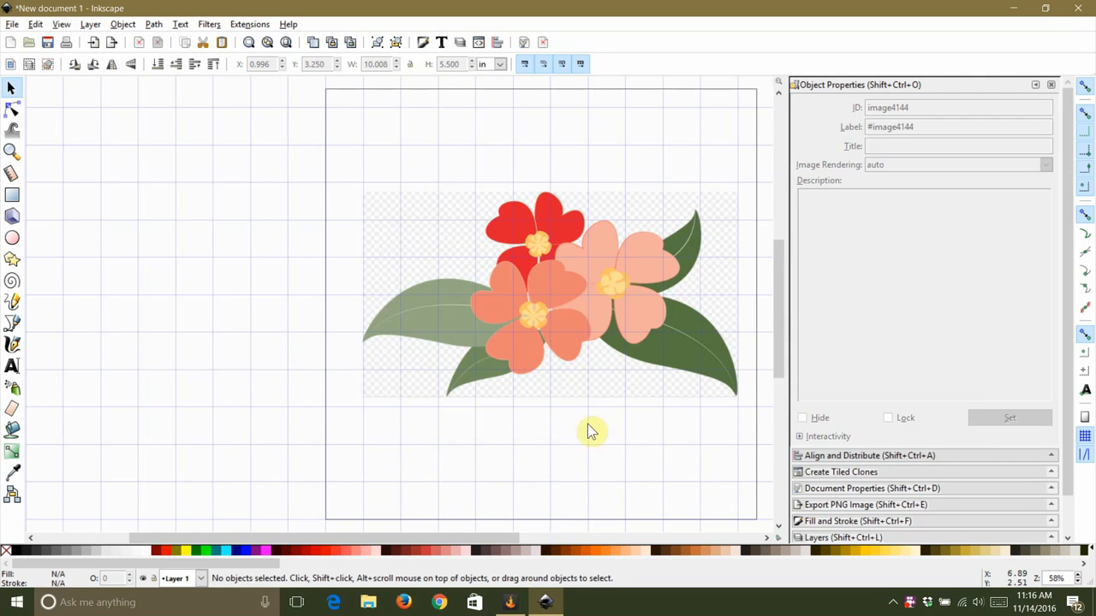
# Step: Disable the rectangular grid in Document Properties and close the panel
pyautogui.press('5')
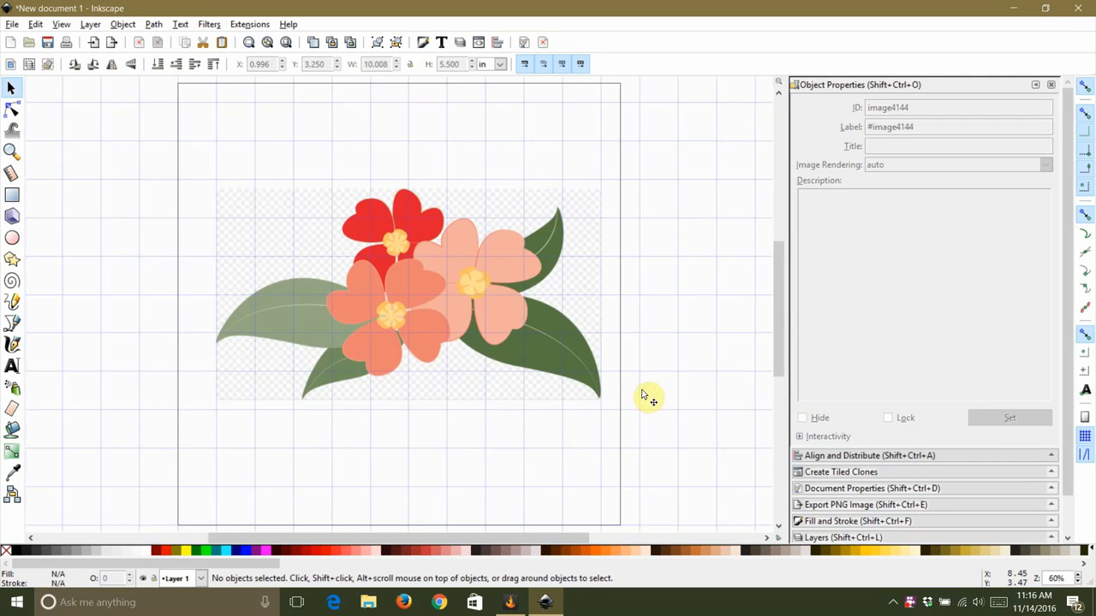
pyautogui.press('ctrl')
pyautogui.scroll(1, 355, 310)
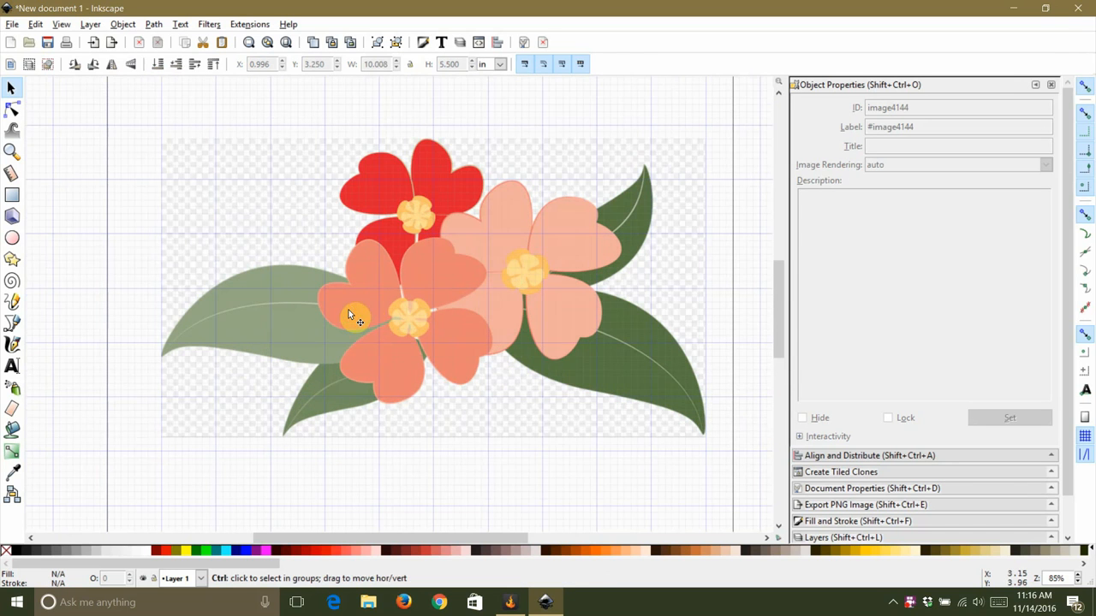
pyautogui.click(524, 44)
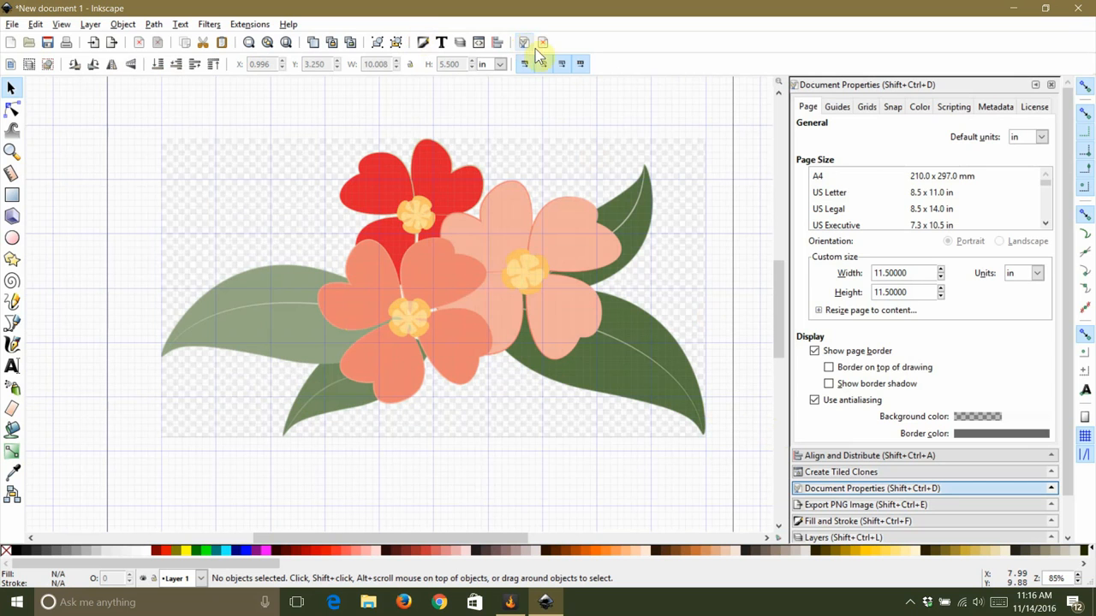
pyautogui.click(865, 108)
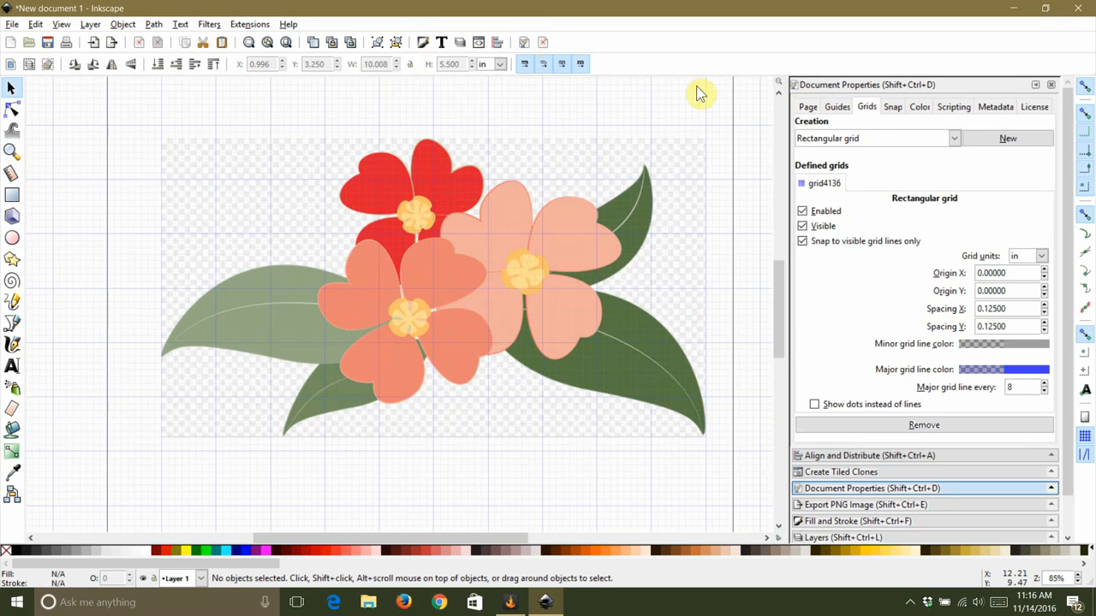
pyautogui.click(803, 212)
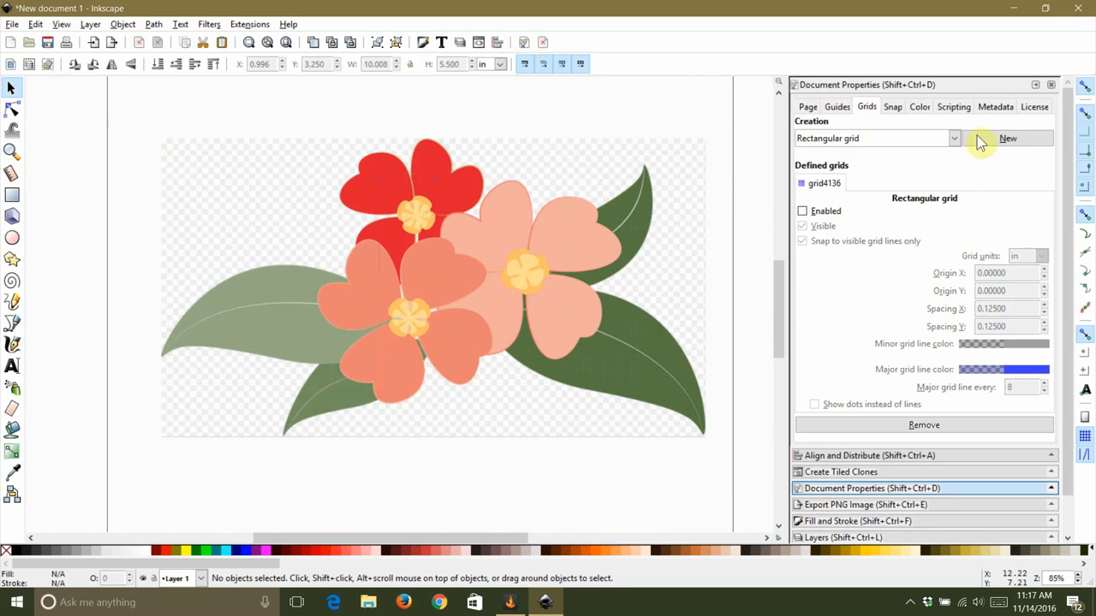
pyautogui.click(1049, 85)
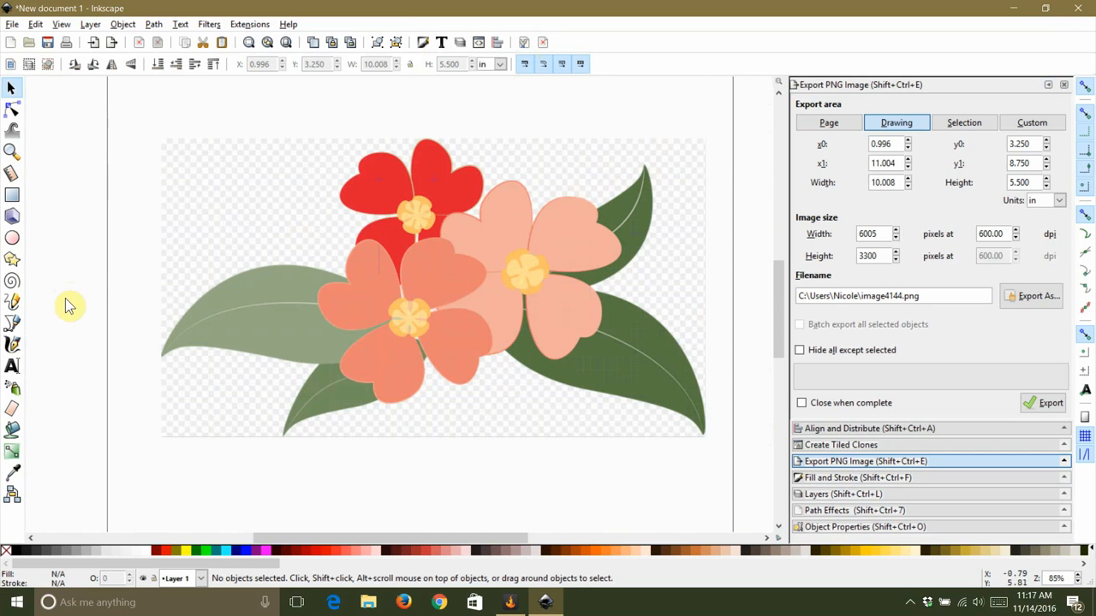
# Step: With the Bezier pen, start a straight-line outline from the left leaf tip around the top of the red flower
pyautogui.click(13, 324)
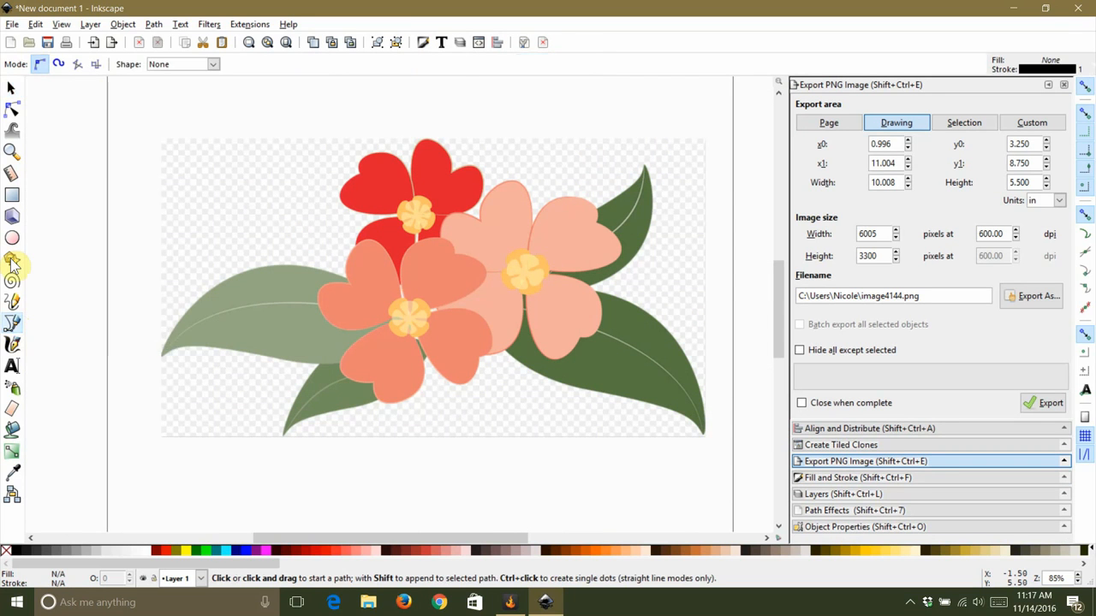
pyautogui.click(162, 358)
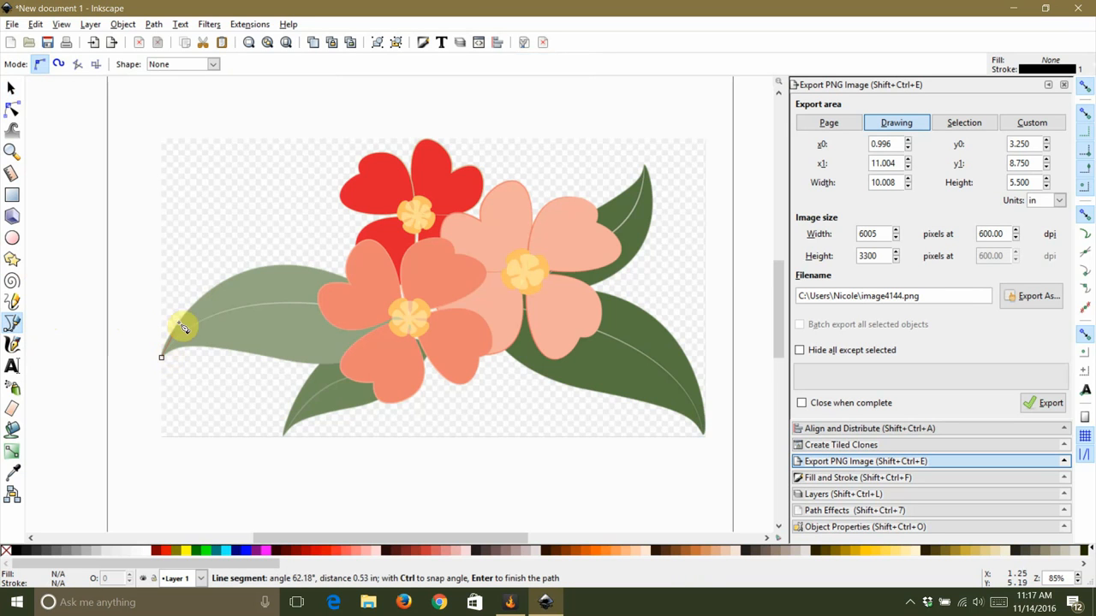
pyautogui.click(352, 257)
pyautogui.scroll(4, 404, 221)
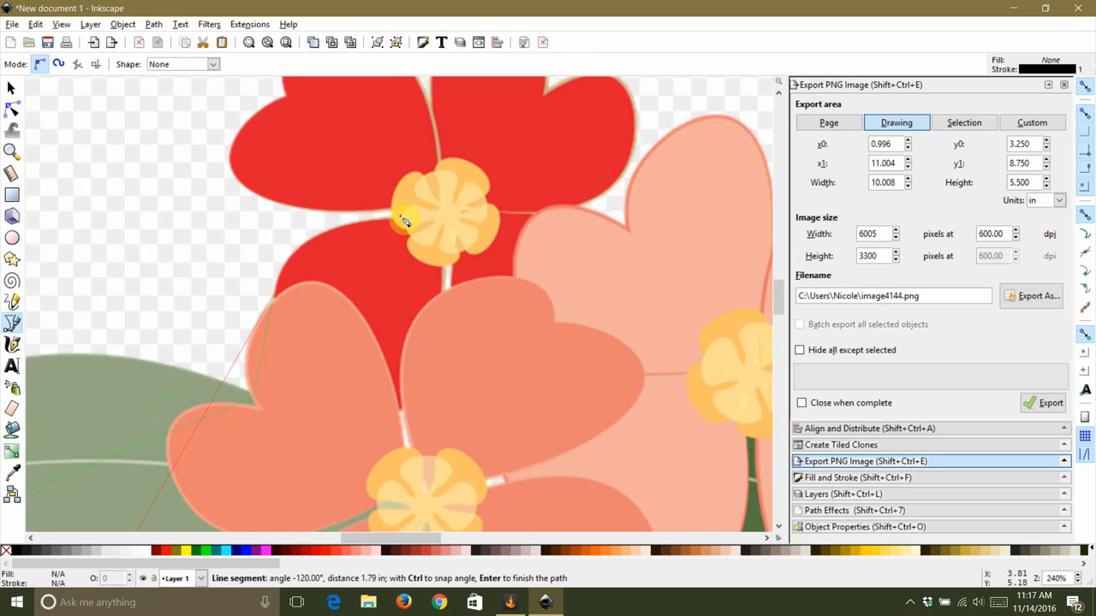
pyautogui.click(392, 225)
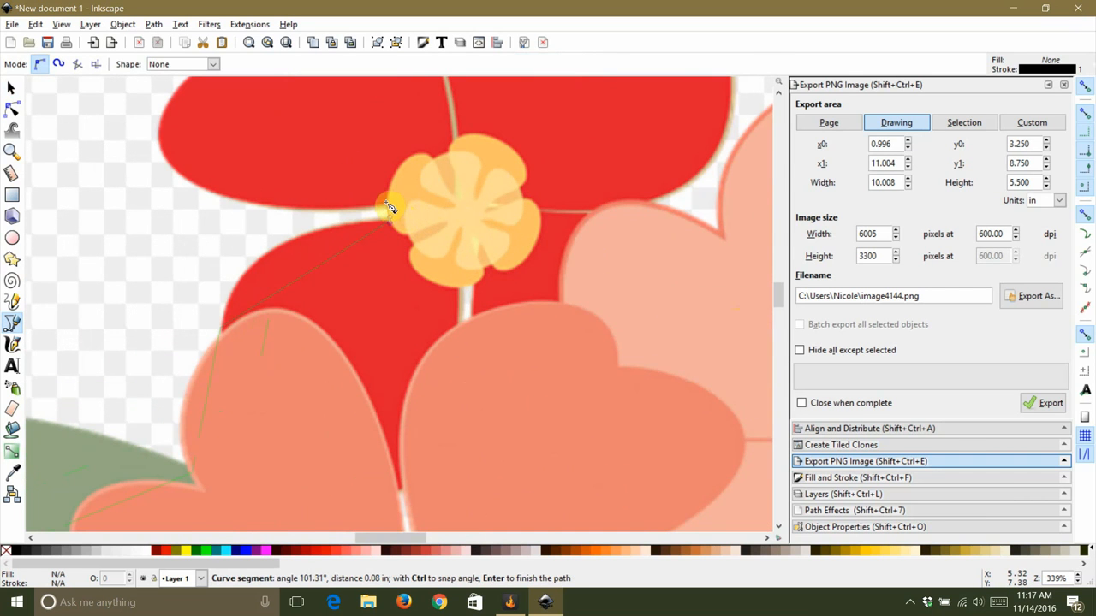
pyautogui.scroll(-1, 386, 232)
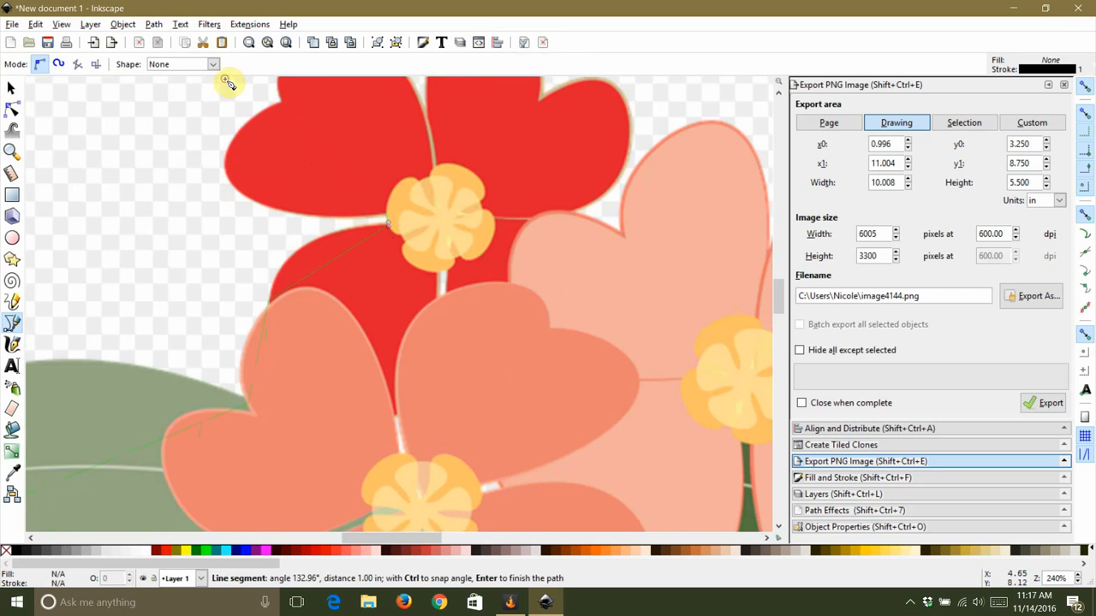
pyautogui.scroll(-1, 310, 209)
pyautogui.scroll(3, 404, 175)
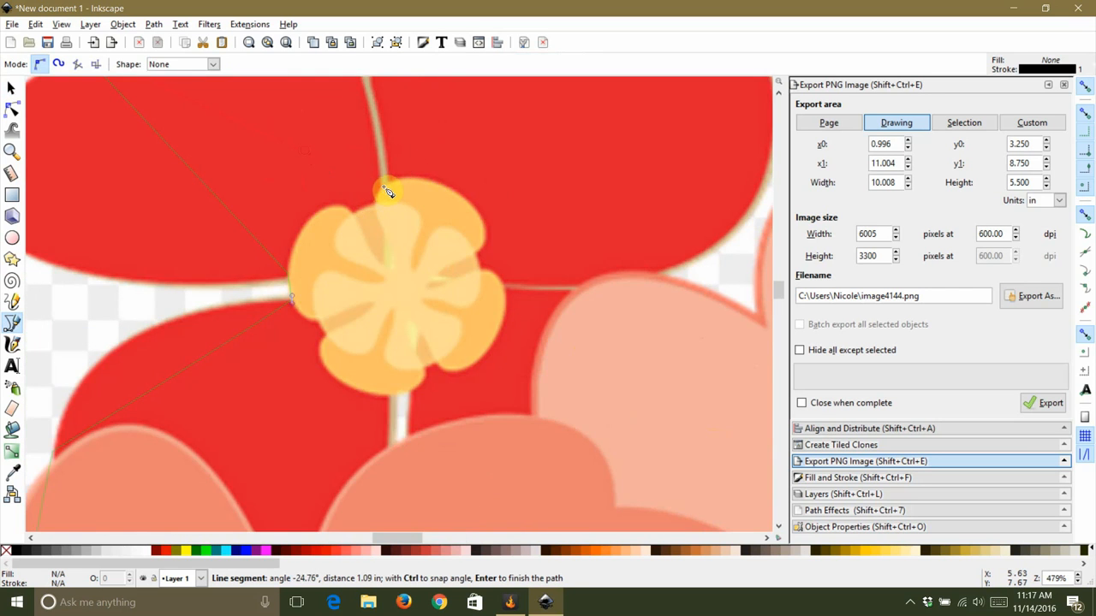
pyautogui.click(383, 186)
pyautogui.scroll(-3, 401, 231)
pyautogui.click(469, 169)
pyautogui.scroll(3, 498, 253)
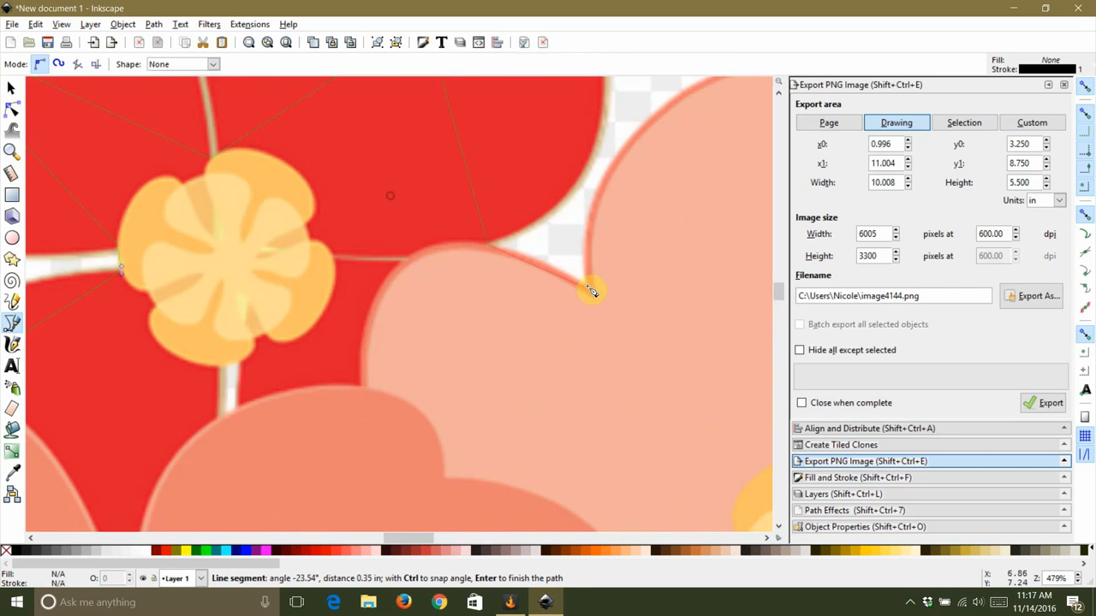
pyautogui.scroll(-3, 423, 269)
pyautogui.scroll(2, 587, 238)
pyautogui.click(592, 335)
pyautogui.scroll(-2, 343, 224)
pyautogui.scroll(2, 543, 262)
pyautogui.click(639, 232)
pyautogui.scroll(-2, 432, 236)
pyautogui.scroll(2, 630, 144)
pyautogui.click(631, 147)
pyautogui.scroll(-2, 632, 147)
pyautogui.scroll(3, 539, 381)
pyautogui.click(485, 391)
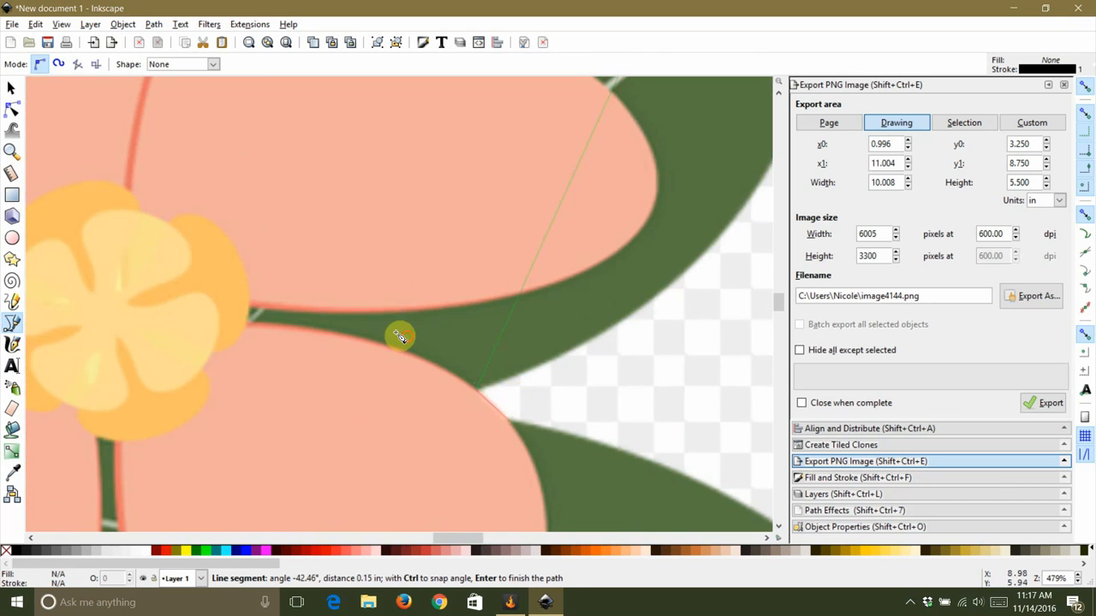
# Step: Continue the outline around the right leaf and lower leaves, closing the path at the left leaf tip
pyautogui.click(515, 425)
pyautogui.scroll(-5, 515, 425)
pyautogui.scroll(2, 519, 466)
pyautogui.scroll(3, 501, 432)
pyautogui.click(510, 441)
pyautogui.scroll(-7, 509, 441)
pyautogui.scroll(2, 334, 394)
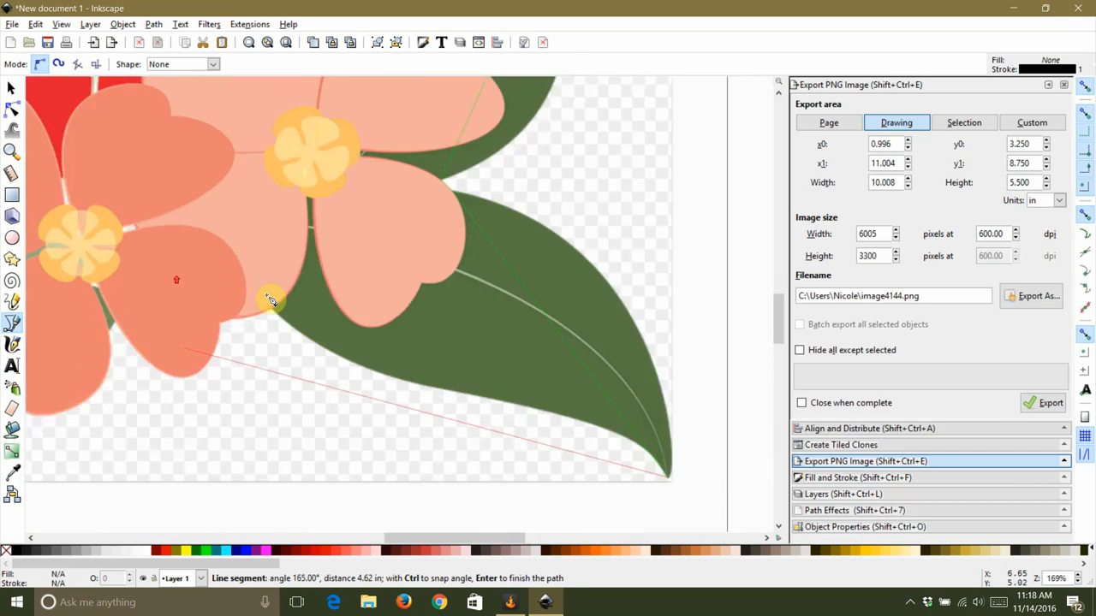
pyautogui.scroll(2, 272, 301)
pyautogui.click(313, 316)
pyautogui.click(209, 344)
pyautogui.scroll(-3, 231, 347)
pyautogui.scroll(2, 184, 355)
pyautogui.click(218, 288)
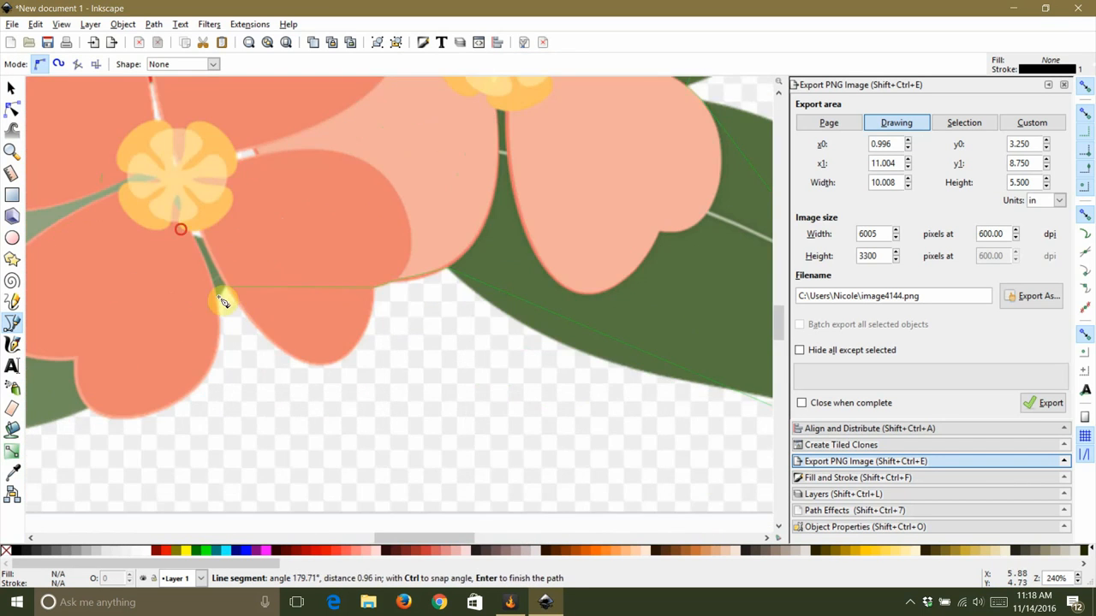
pyautogui.scroll(-3, 240, 306)
pyautogui.scroll(4, 187, 341)
pyautogui.scroll(-3, 257, 311)
pyautogui.scroll(3, 196, 360)
pyautogui.click(196, 360)
pyautogui.scroll(-3, 203, 335)
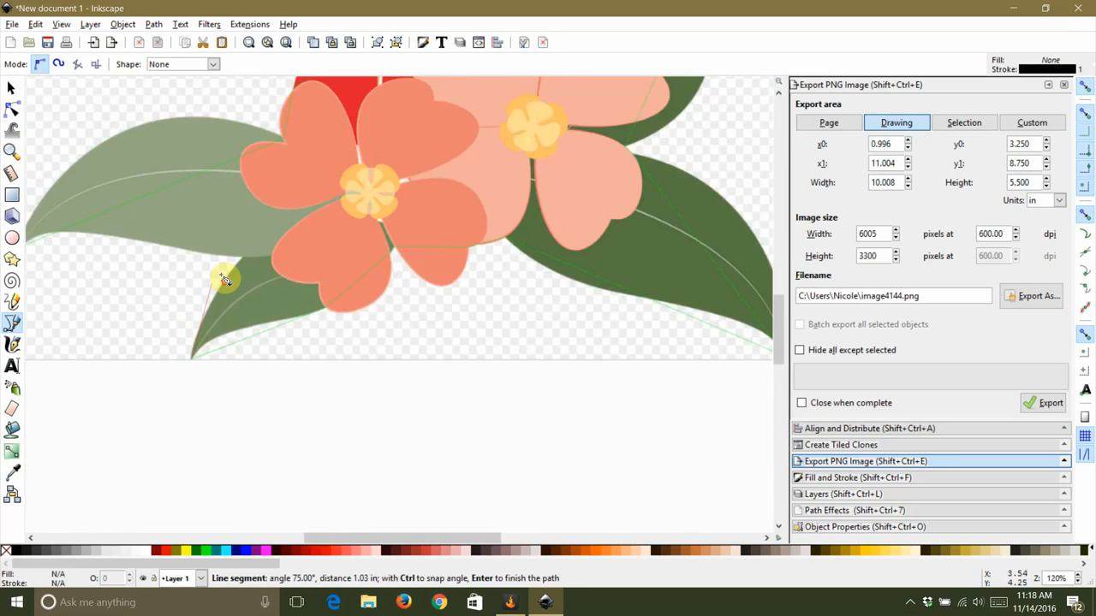
pyautogui.scroll(3, 287, 231)
pyautogui.click(283, 223)
pyautogui.scroll(-3, 289, 218)
pyautogui.scroll(1, 206, 220)
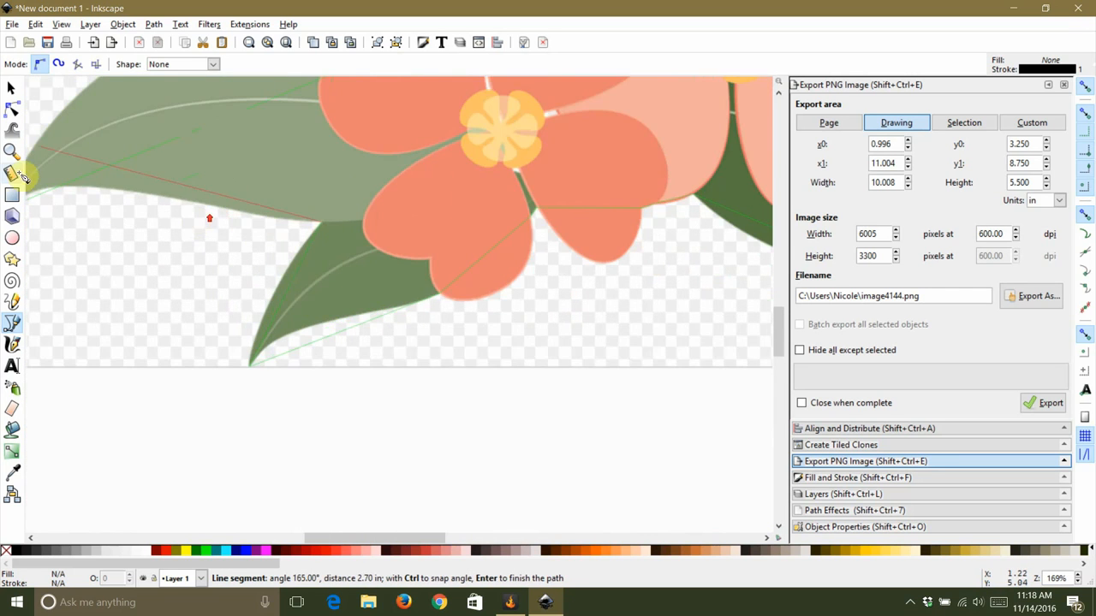
pyautogui.scroll(-1, 101, 180)
pyautogui.scroll(-1, 165, 201)
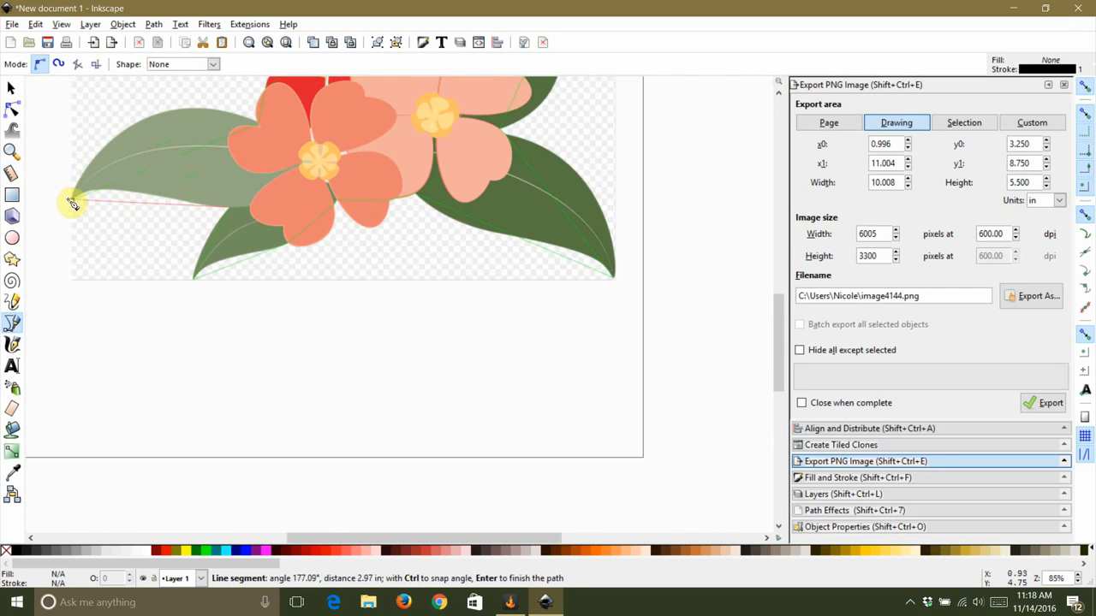
pyautogui.click(73, 201)
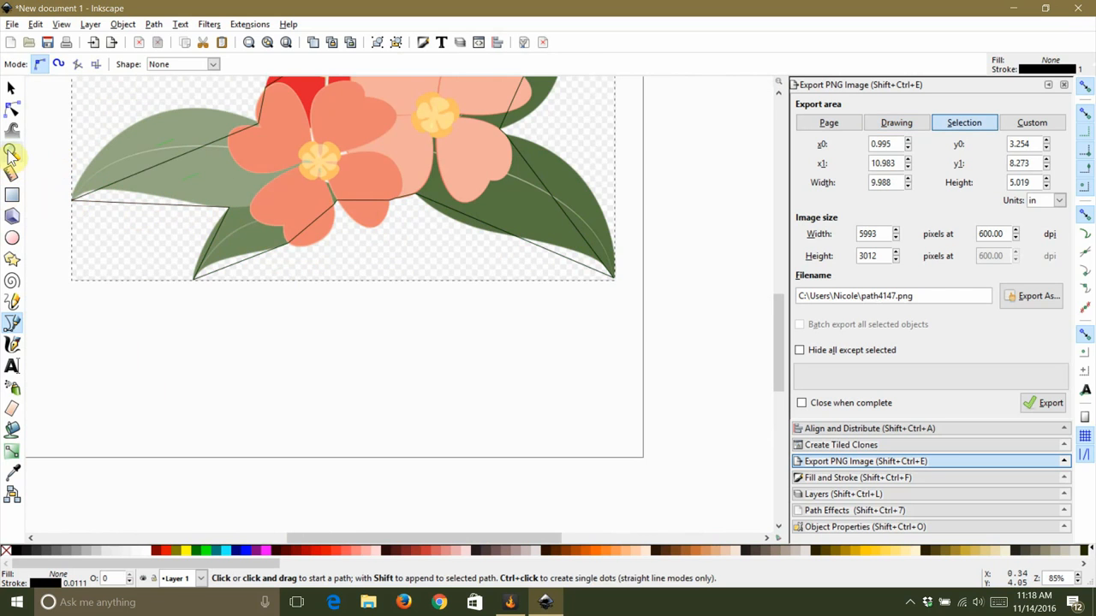
# Step: Bend the outline's upper segment along the left leaf's top edge and adjust its node handles
pyautogui.click(10, 92)
pyautogui.click(158, 300)
pyautogui.press('5')
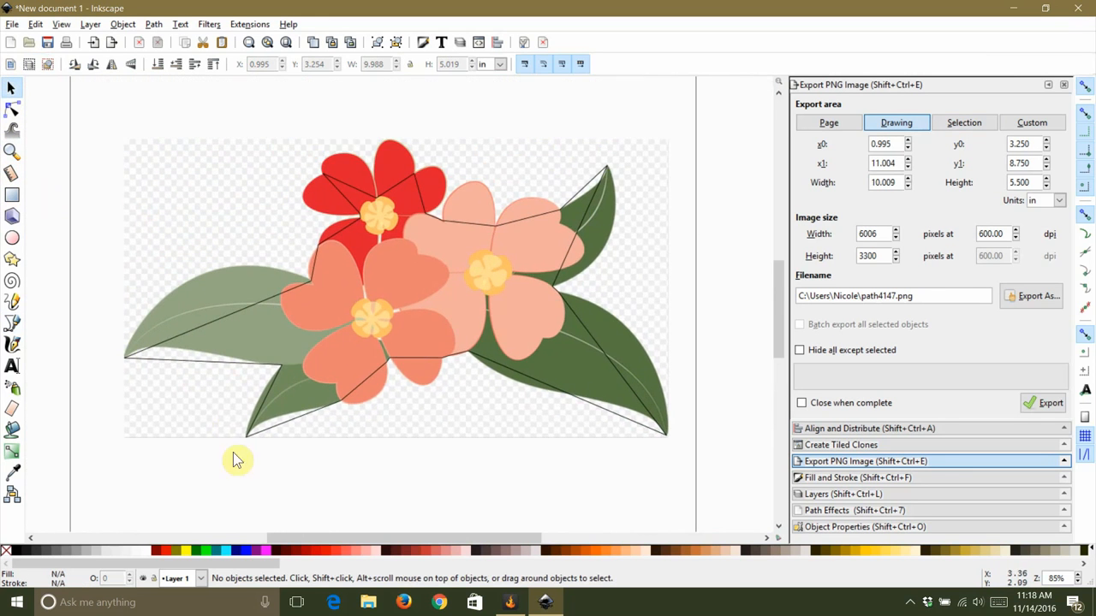
pyautogui.scroll(3, 155, 301)
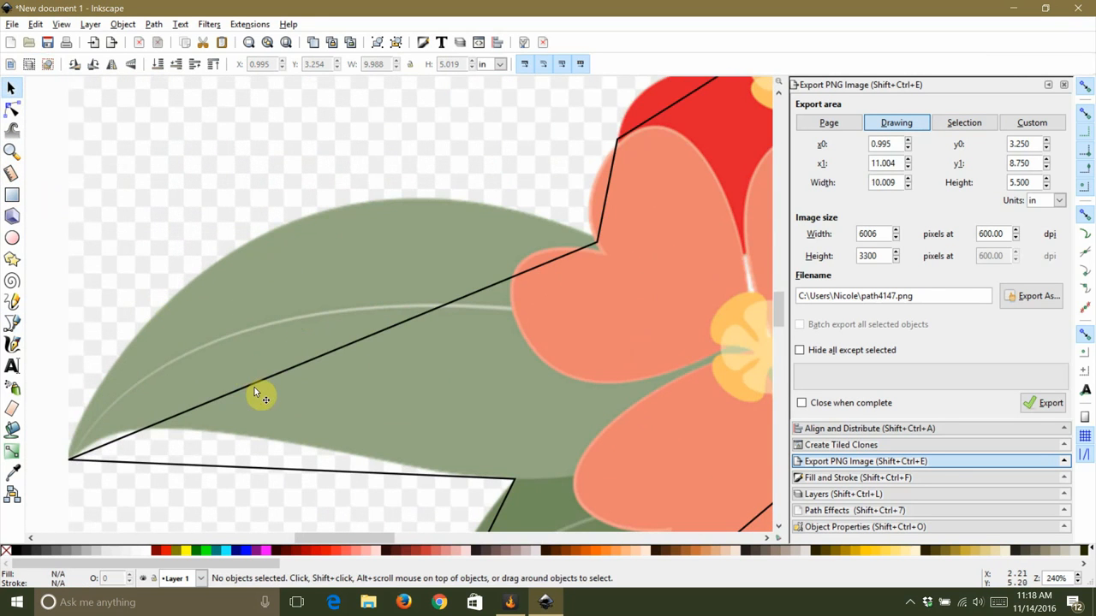
pyautogui.doubleClick(254, 385)
pyautogui.moveTo(332, 351); pyautogui.dragTo(237, 177)
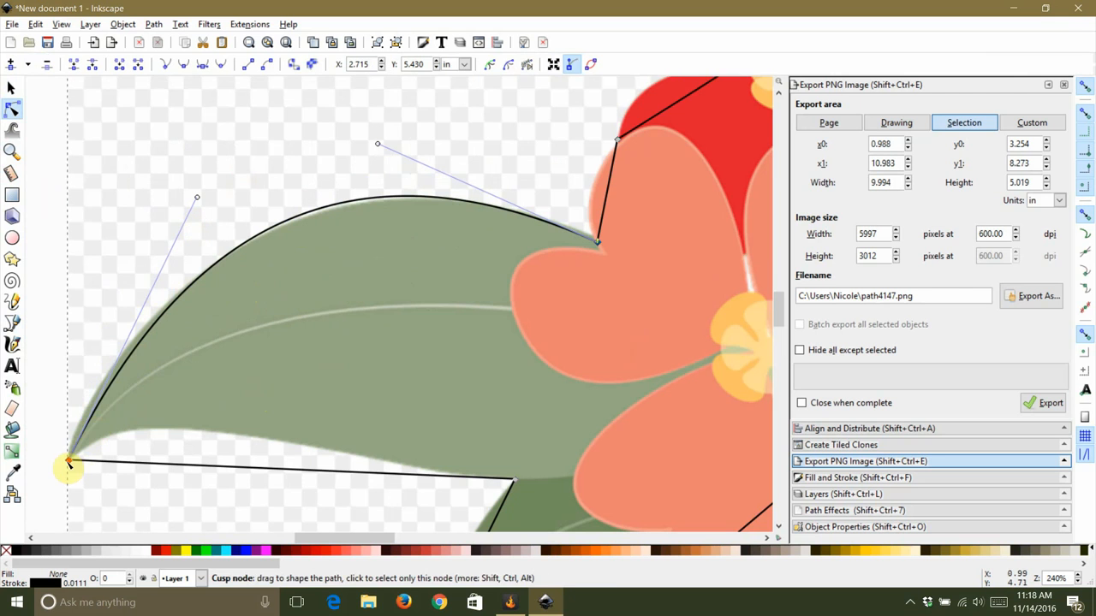
pyautogui.moveTo(106, 419); pyautogui.dragTo(89, 435)
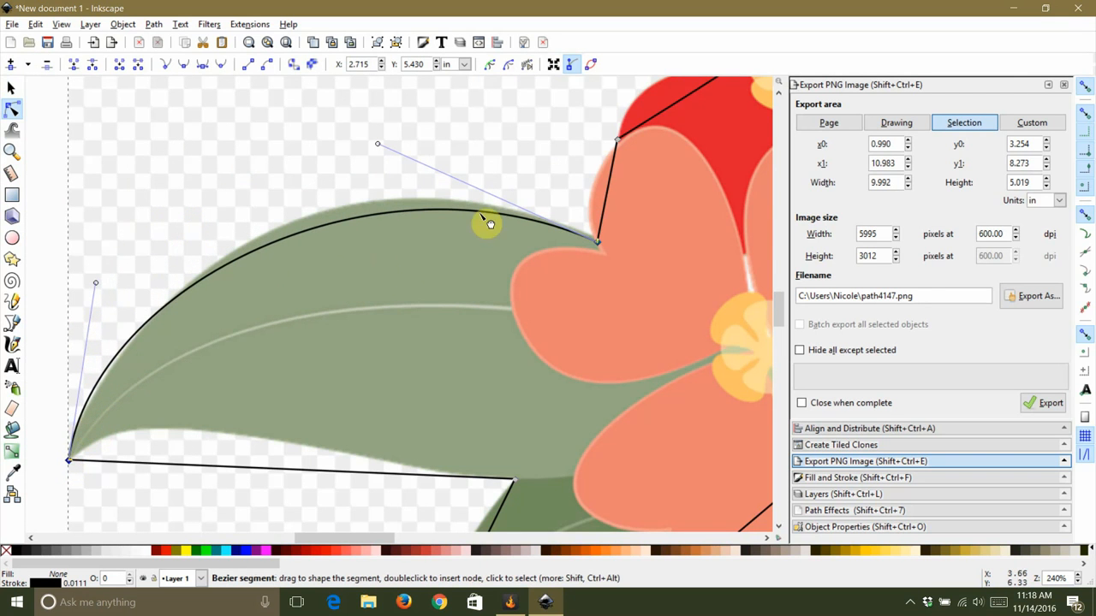
pyautogui.moveTo(442, 220)
pyautogui.mouseDown()
pyautogui.moveTo(443, 206)
pyautogui.moveTo(450, 213)
pyautogui.mouseUp()
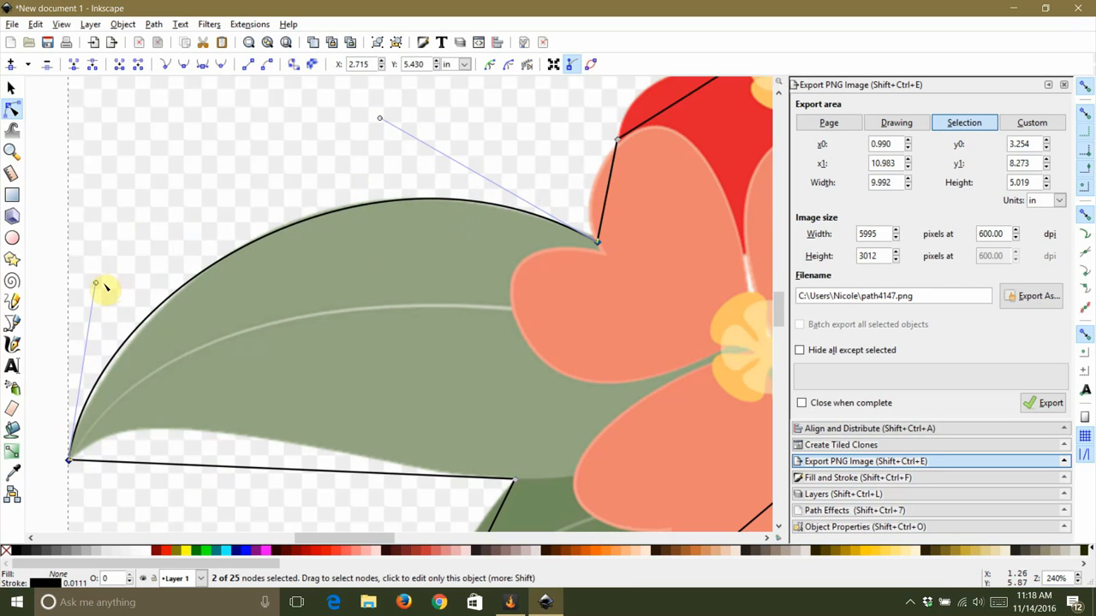
pyautogui.moveTo(98, 285); pyautogui.dragTo(112, 280)
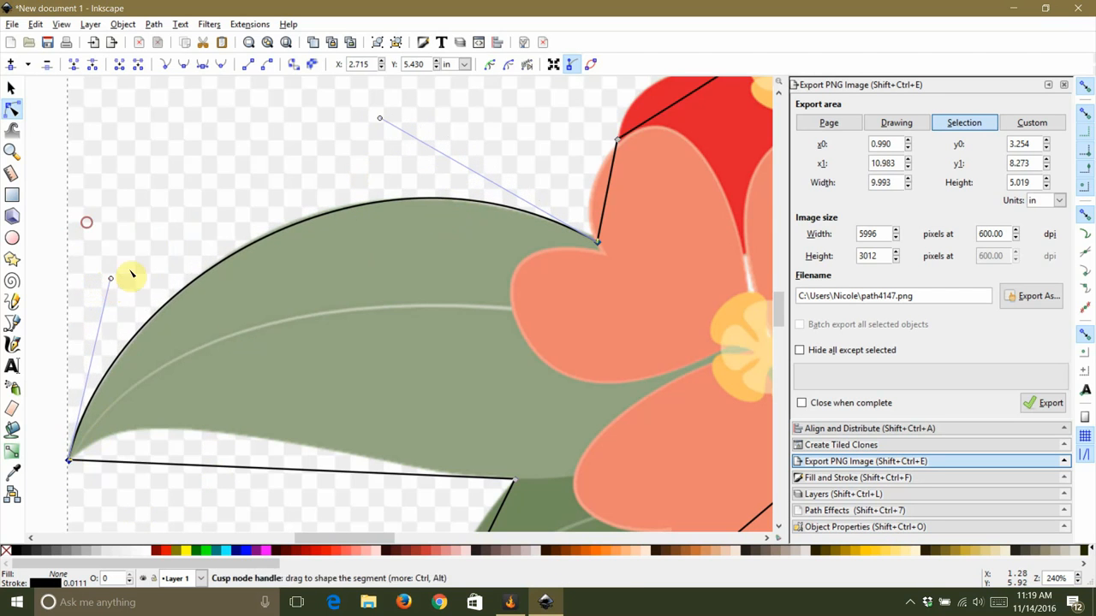
pyautogui.moveTo(380, 119); pyautogui.dragTo(370, 114)
# Step: Curve the outline segment along the left leaf's underside and adjust its node handle
pyautogui.click(225, 136)
pyautogui.scroll(-5, 279, 187)
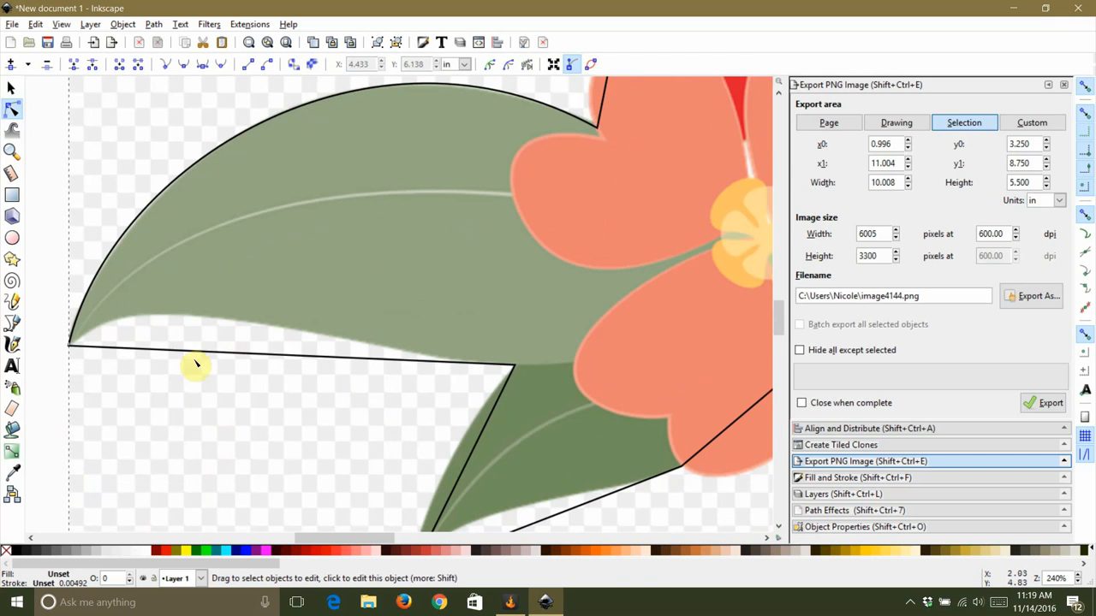
pyautogui.click(110, 351)
pyautogui.moveTo(101, 349); pyautogui.dragTo(89, 262)
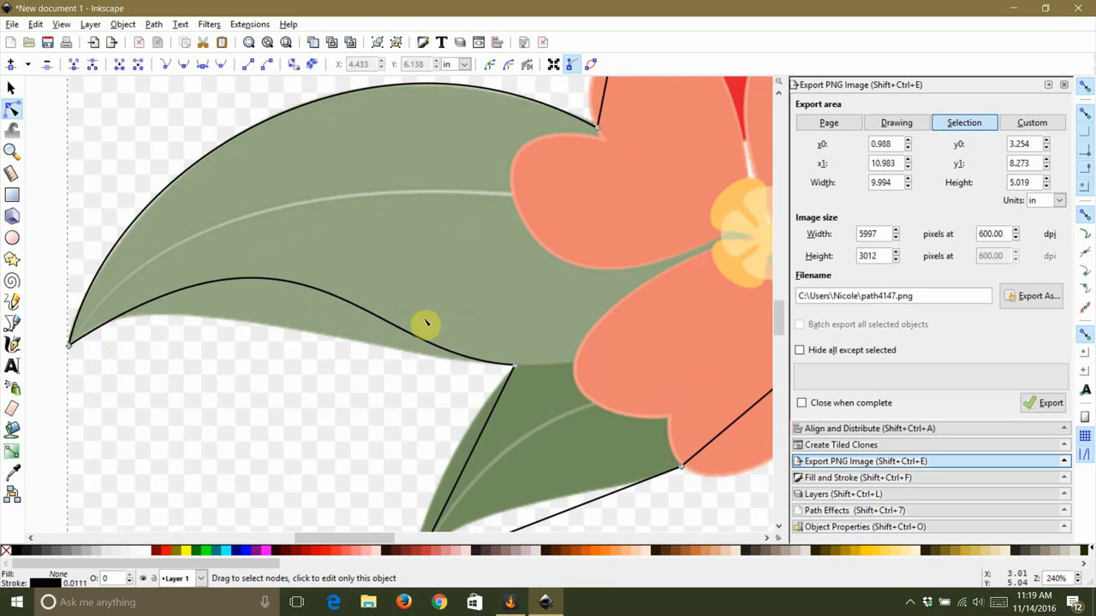
pyautogui.click(514, 368)
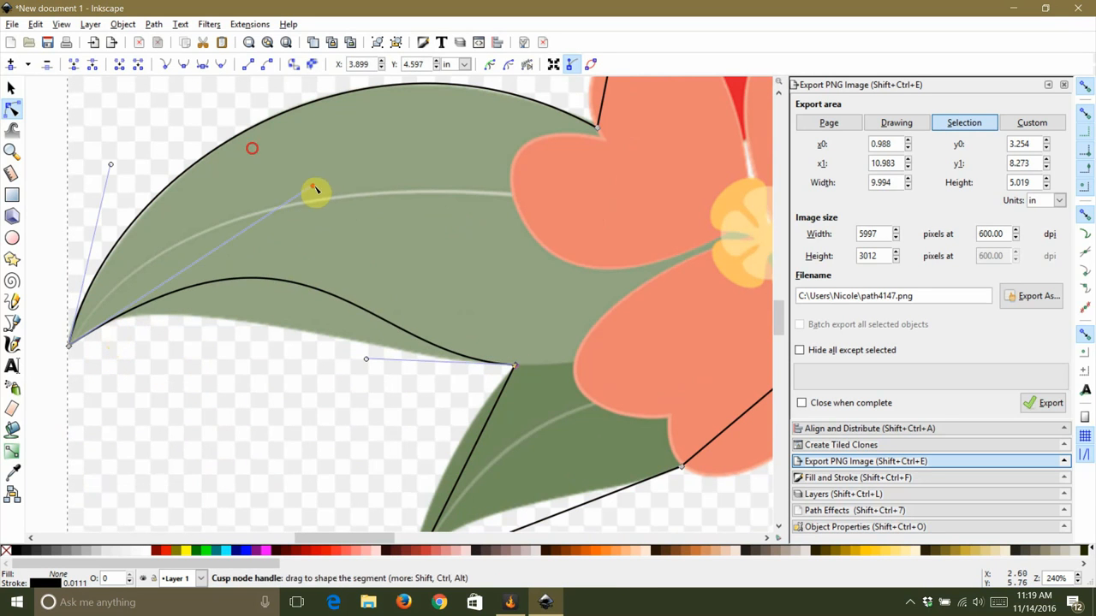
pyautogui.moveTo(314, 188); pyautogui.dragTo(141, 269)
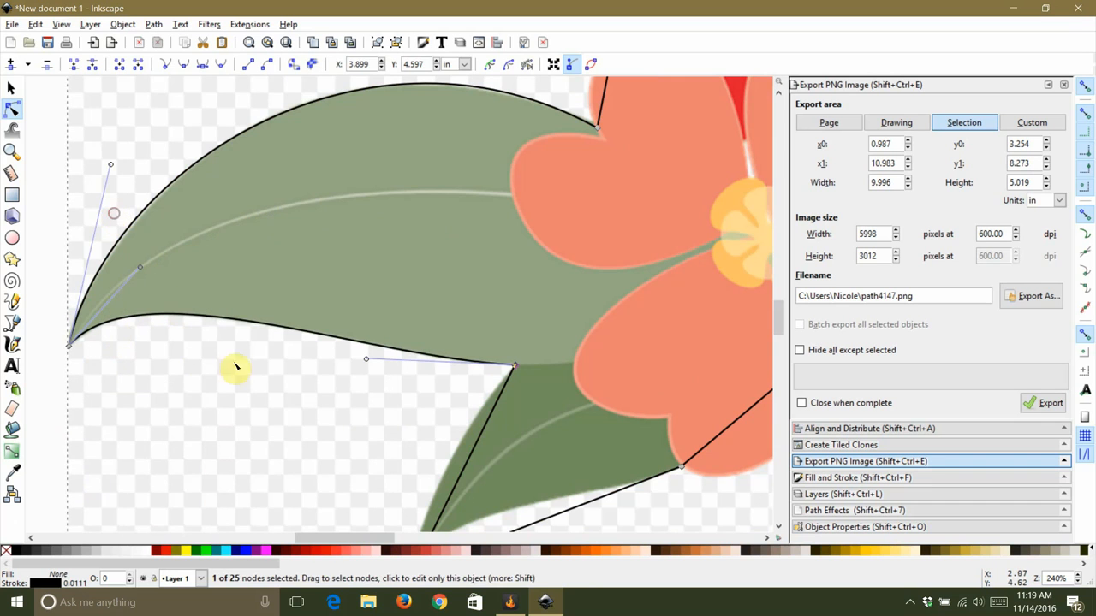
# Step: Bend the outline segment along the lower-left leaf's left edge into a curve
pyautogui.click(188, 295)
pyautogui.scroll(-3, 240, 365)
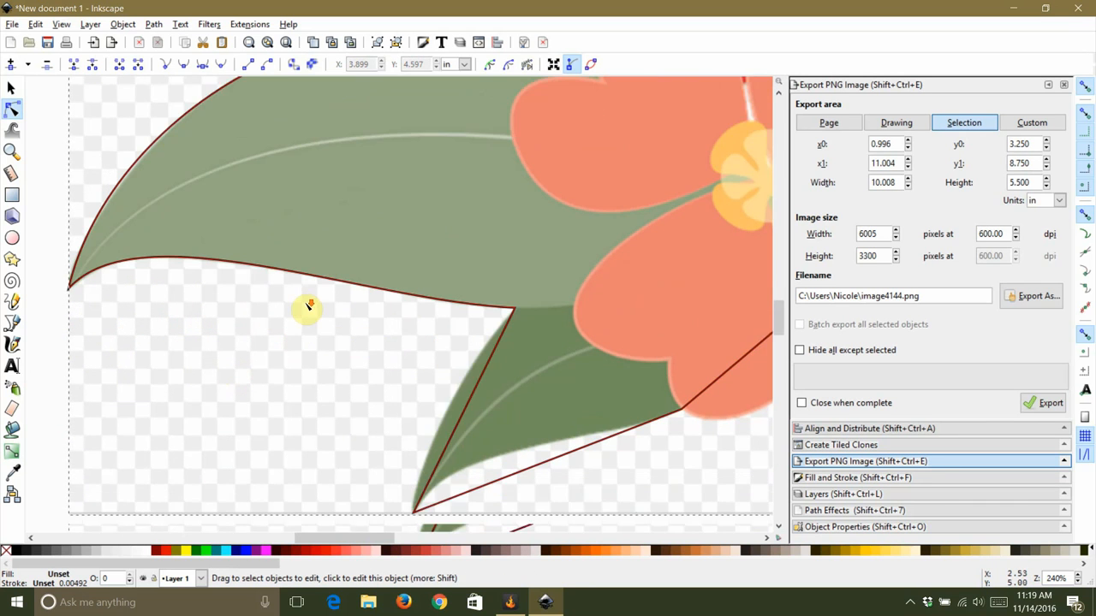
pyautogui.click(475, 343)
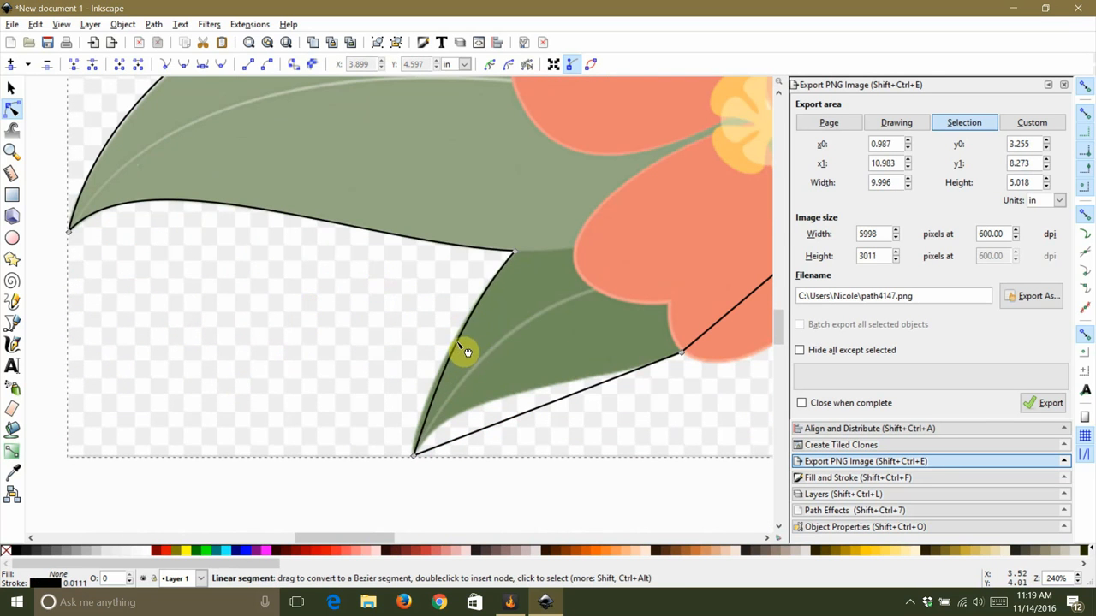
pyautogui.moveTo(445, 377); pyautogui.dragTo(472, 333)
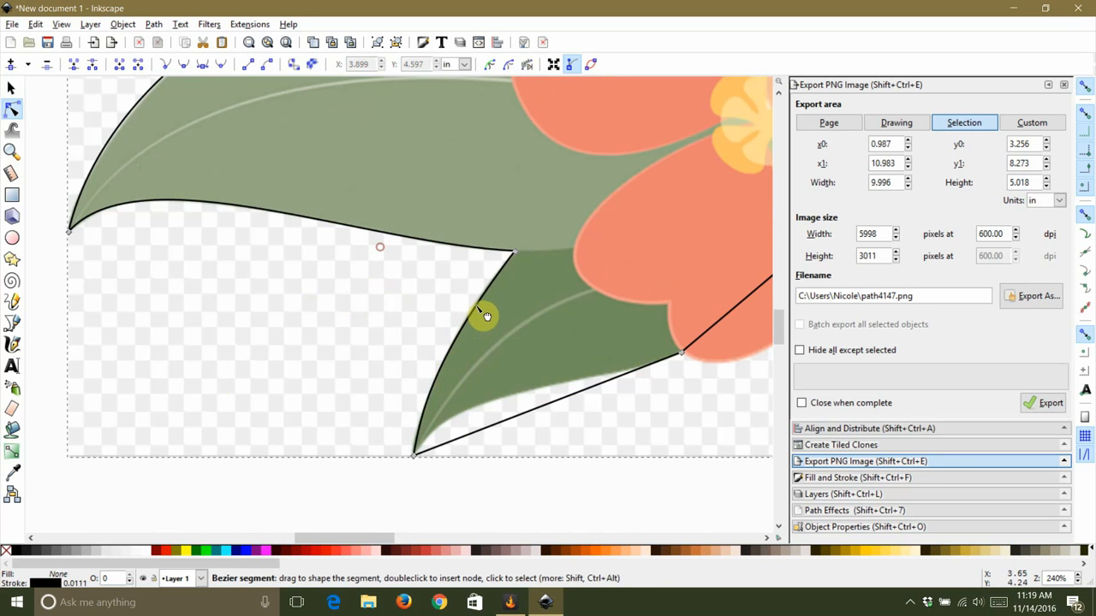
pyautogui.click(455, 445)
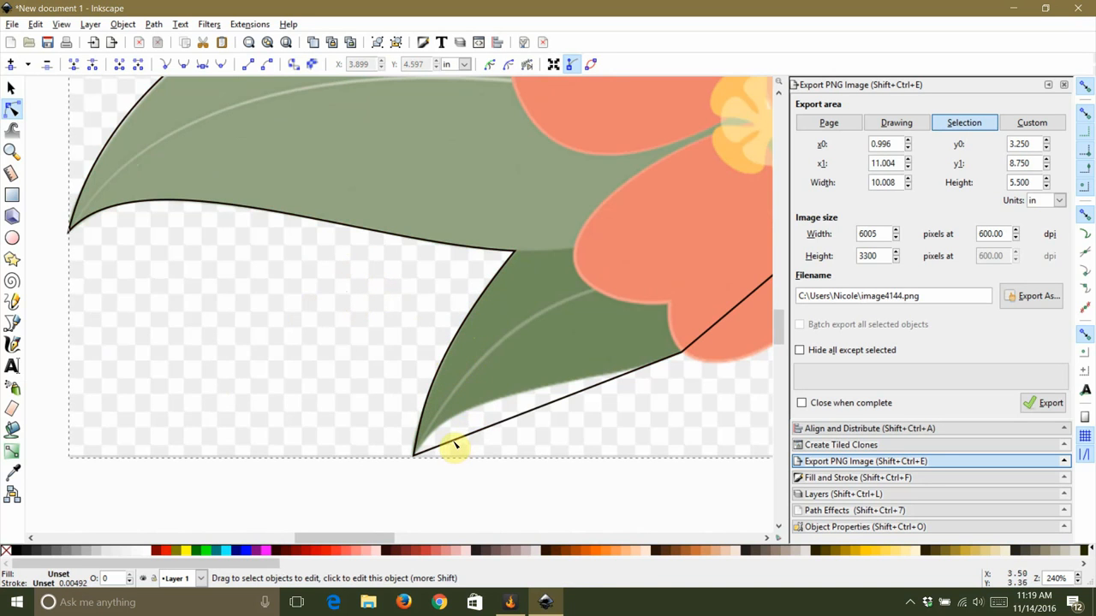
# Step: Curve the outline segment along the lower-left leaf's bottom edge toward the coral flower
pyautogui.click(454, 436)
pyautogui.moveTo(454, 438)
pyautogui.mouseDown()
pyautogui.moveTo(367, 359)
pyautogui.moveTo(442, 433)
pyautogui.mouseUp()
pyautogui.click(301, 379)
pyautogui.moveTo(656, 402); pyautogui.dragTo(395, 364)
# Step: Reshape the outline segments along the bottom petals of the coral and pink flowers into curves
pyautogui.click(490, 255)
pyautogui.moveTo(487, 264); pyautogui.dragTo(534, 276)
pyautogui.moveTo(599, 194); pyautogui.dragTo(709, 254)
pyautogui.click(707, 194)
pyautogui.moveTo(662, 332); pyautogui.dragTo(604, 333)
pyautogui.click(605, 335)
pyautogui.moveTo(750, 201); pyautogui.dragTo(520, 270)
pyautogui.click(482, 247)
pyautogui.click(385, 213)
pyautogui.scroll(4, 428, 251)
pyautogui.click(516, 263)
pyautogui.click(548, 286)
pyautogui.scroll(-4, 411, 283)
pyautogui.scroll(1, 535, 317)
# Step: Curve the outline along the lower-right leaf's bottom edge and adjust its node handles
pyautogui.click(532, 315)
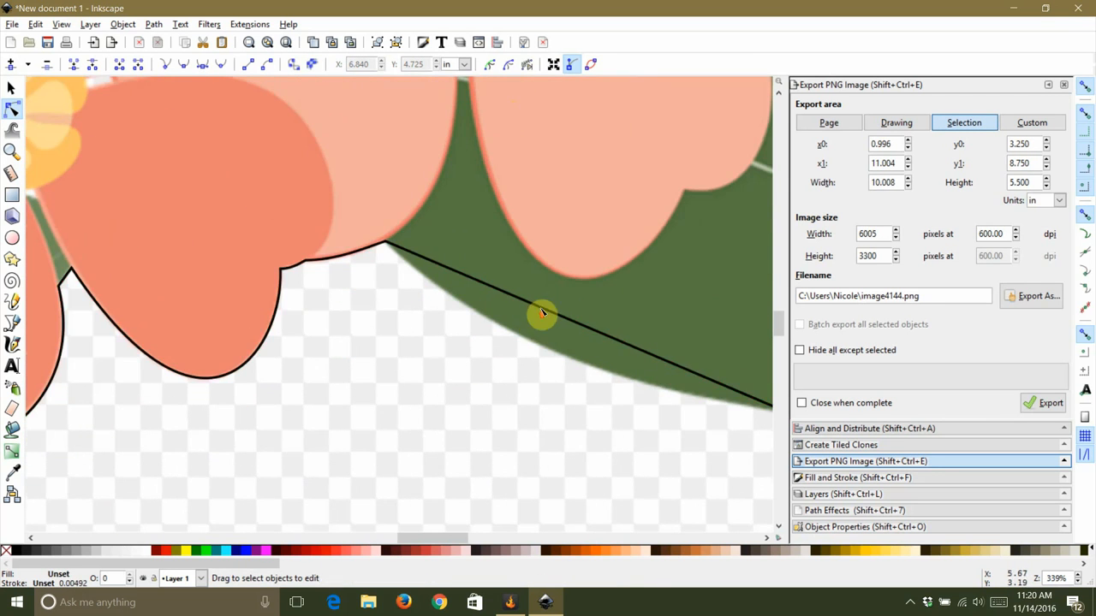
pyautogui.click(532, 314)
pyautogui.moveTo(532, 312); pyautogui.dragTo(508, 332)
pyautogui.scroll(-4, 440, 305)
pyautogui.scroll(2, 539, 330)
pyautogui.click(540, 333)
pyautogui.moveTo(419, 342); pyautogui.dragTo(483, 386)
pyautogui.moveTo(582, 364); pyautogui.dragTo(642, 318)
pyautogui.click(549, 372)
pyautogui.click(603, 273)
pyautogui.moveTo(608, 280); pyautogui.dragTo(542, 205)
pyautogui.moveTo(669, 196); pyautogui.dragTo(657, 167)
# Step: Shape the outline along both edges of the upper-right leaf and adjust the tip node handles
pyautogui.scroll(6, 562, 242)
pyautogui.click(587, 250)
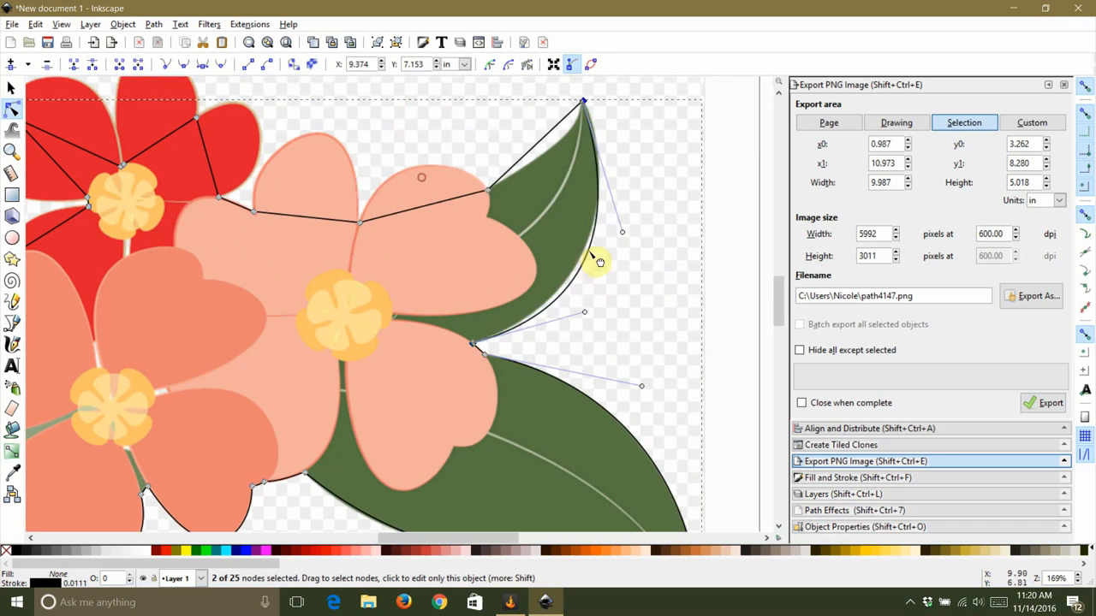
pyautogui.moveTo(624, 218); pyautogui.dragTo(625, 212)
pyautogui.scroll(3, 584, 137)
pyautogui.moveTo(693, 453); pyautogui.dragTo(687, 312)
pyautogui.scroll(-2, 672, 312)
pyautogui.moveTo(629, 438); pyautogui.dragTo(646, 455)
pyautogui.moveTo(678, 244); pyautogui.dragTo(670, 241)
pyautogui.moveTo(460, 163); pyautogui.dragTo(589, 219)
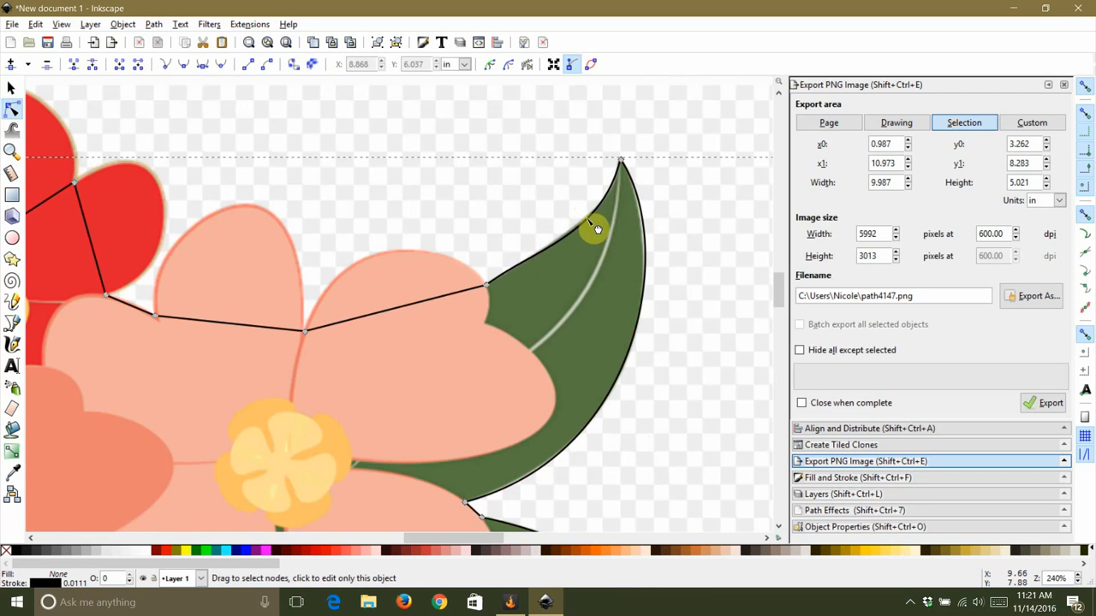
# Step: Curve the outline segment over the top petal of the light pink flower
pyautogui.click(382, 181)
pyautogui.moveTo(385, 183); pyautogui.dragTo(501, 198)
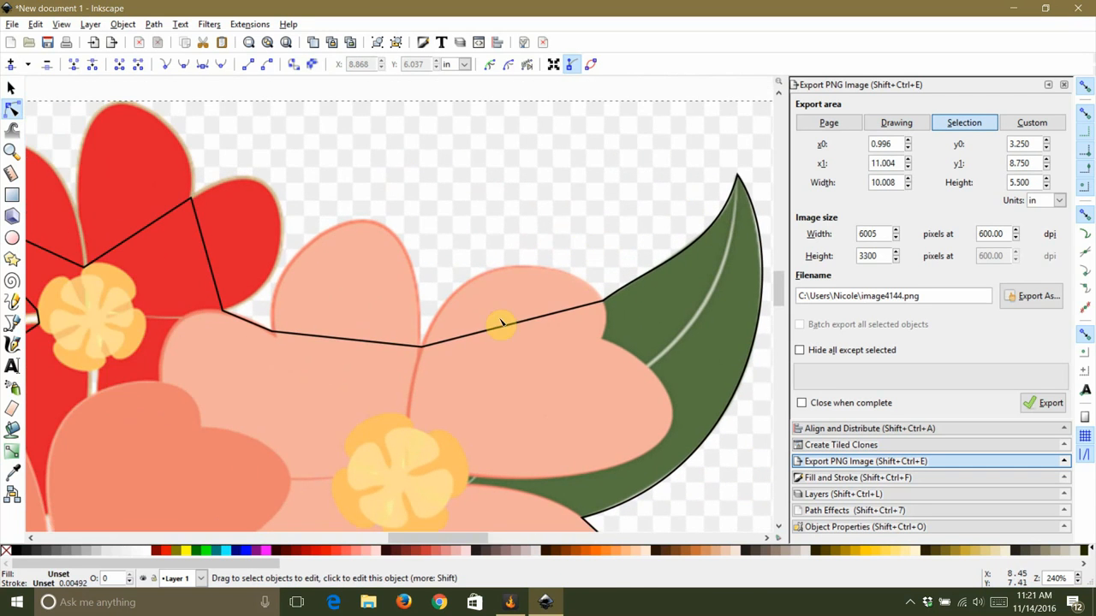
pyautogui.click(499, 327)
pyautogui.moveTo(498, 330); pyautogui.dragTo(582, 269)
pyautogui.click(436, 196)
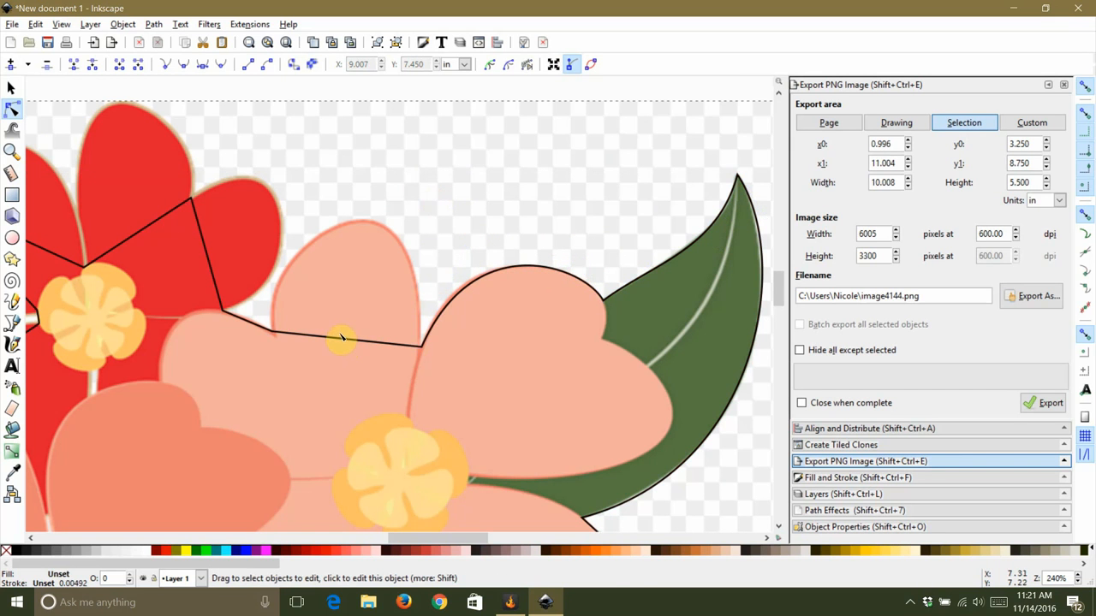
# Step: Curve the outline over the pink flower's upper-left petal and refine the surrounding node handles
pyautogui.moveTo(347, 345); pyautogui.dragTo(392, 237)
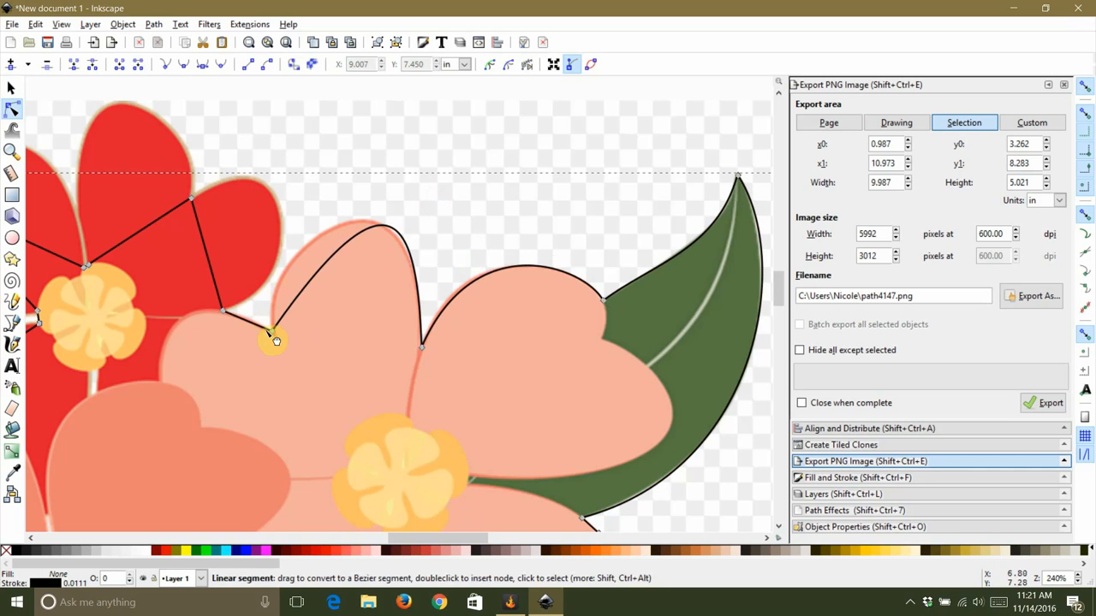
pyautogui.click(270, 331)
pyautogui.moveTo(394, 155); pyautogui.dragTo(270, 162)
pyautogui.moveTo(216, 127); pyautogui.dragTo(268, 160)
pyautogui.moveTo(419, 227); pyautogui.dragTo(428, 254)
pyautogui.doubleClick(333, 215)
pyautogui.moveTo(332, 213); pyautogui.dragTo(352, 222)
pyautogui.moveTo(427, 255); pyautogui.dragTo(423, 252)
# Step: Shape the outline segments around the red flower's right petals, inserting a node and adjusting handles
pyautogui.click(440, 220)
pyautogui.moveTo(384, 329); pyautogui.dragTo(629, 387)
pyautogui.click(390, 287)
pyautogui.moveTo(390, 287); pyautogui.dragTo(458, 218)
pyautogui.moveTo(418, 313); pyautogui.dragTo(433, 322)
pyautogui.doubleClick(442, 211)
pyautogui.moveTo(444, 213); pyautogui.dragTo(440, 206)
pyautogui.moveTo(468, 259); pyautogui.dragTo(461, 261)
pyautogui.moveTo(440, 206); pyautogui.dragTo(443, 212)
pyautogui.moveTo(462, 260); pyautogui.dragTo(556, 295)
pyautogui.click(479, 236)
pyautogui.click(394, 317)
pyautogui.moveTo(394, 317); pyautogui.dragTo(411, 200)
pyautogui.moveTo(346, 239); pyautogui.dragTo(339, 244)
# Step: Shape the outline segments around the red flower's top and left petals and adjust their handles
pyautogui.click(483, 228)
pyautogui.click(266, 319)
pyautogui.moveTo(266, 318); pyautogui.dragTo(296, 236)
pyautogui.moveTo(282, 183); pyautogui.dragTo(165, 198)
pyautogui.moveTo(324, 232); pyautogui.dragTo(325, 166)
pyautogui.moveTo(164, 197); pyautogui.dragTo(161, 225)
pyautogui.click(271, 226)
pyautogui.scroll(-2, 269, 231)
pyautogui.moveTo(232, 274); pyautogui.dragTo(238, 350)
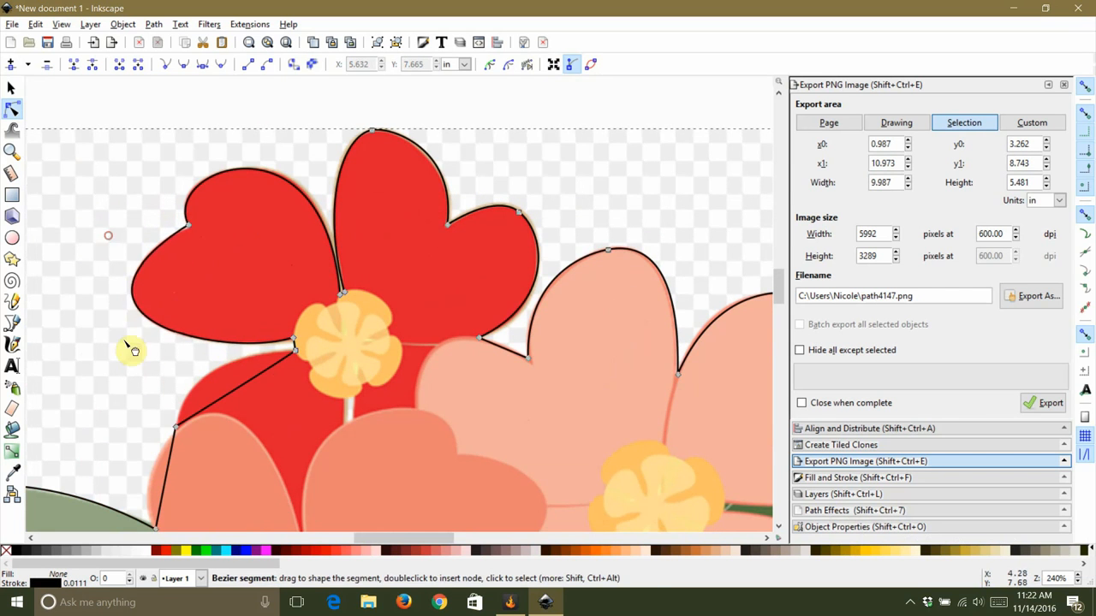
# Step: Curve the outline segment from the red flower down toward the left leaf
pyautogui.scroll(-2, 141, 302)
pyautogui.hscroll(-4, 141, 303)
pyautogui.moveTo(463, 261); pyautogui.dragTo(266, 322)
pyautogui.moveTo(332, 402); pyautogui.dragTo(327, 393)
pyautogui.click(224, 289)
# Step: Fill the traced outline path with a flat black colour to check its shape
pyautogui.scroll(-1, 295, 347)
pyautogui.scroll(-3, 295, 346)
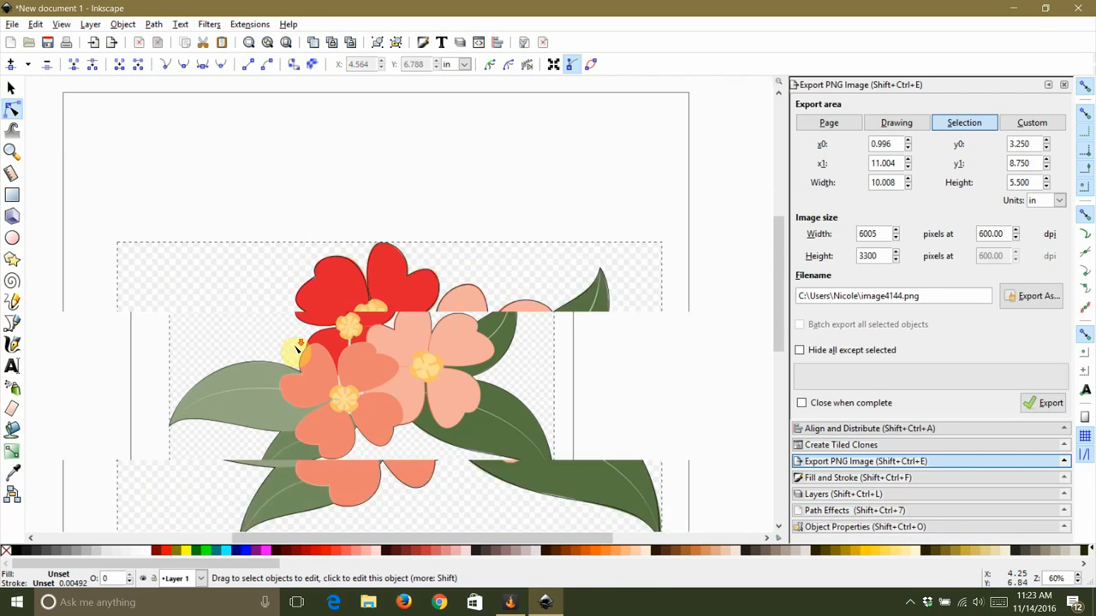
pyautogui.click(384, 209)
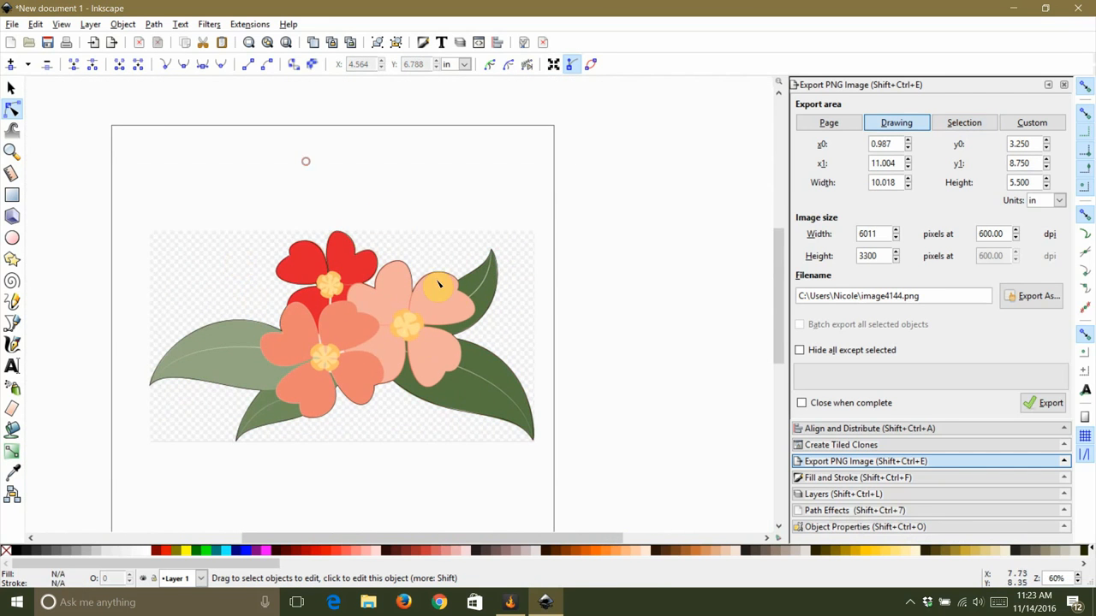
pyautogui.click(374, 223)
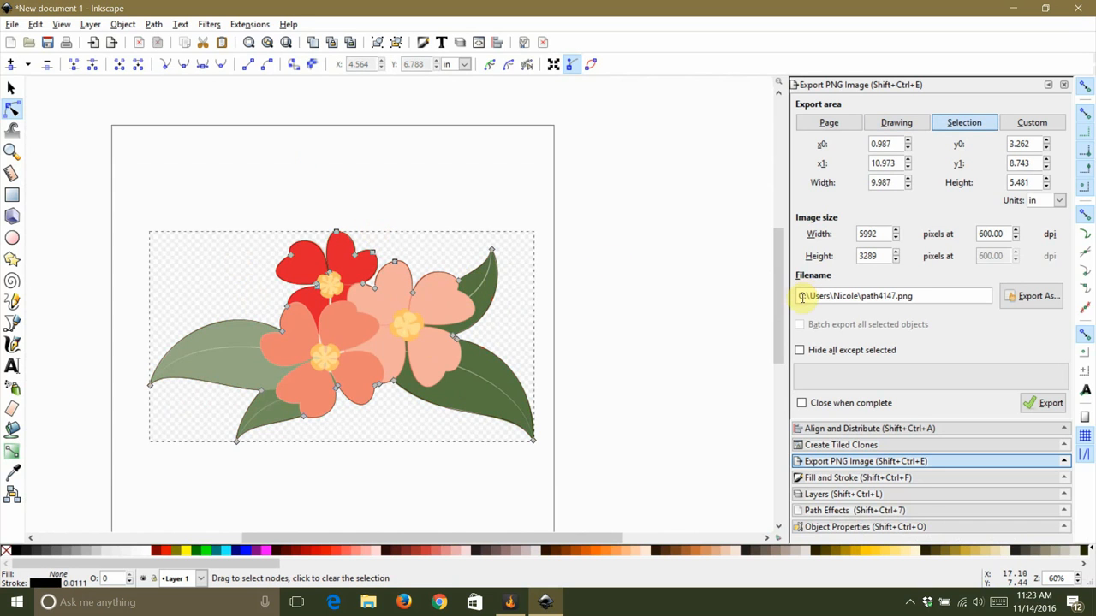
pyautogui.click(813, 480)
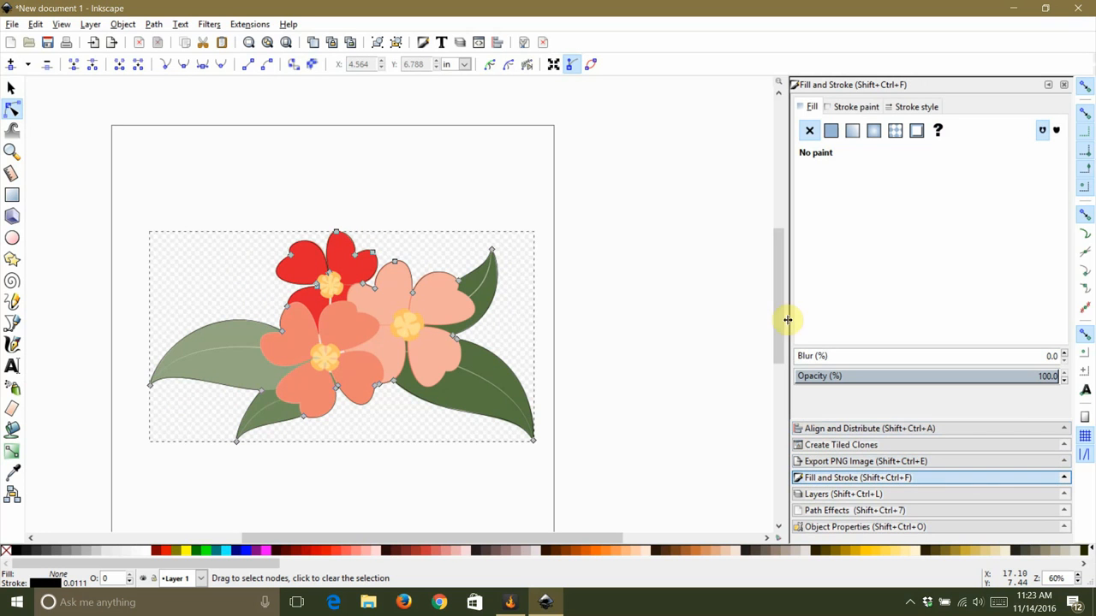
pyautogui.click(830, 133)
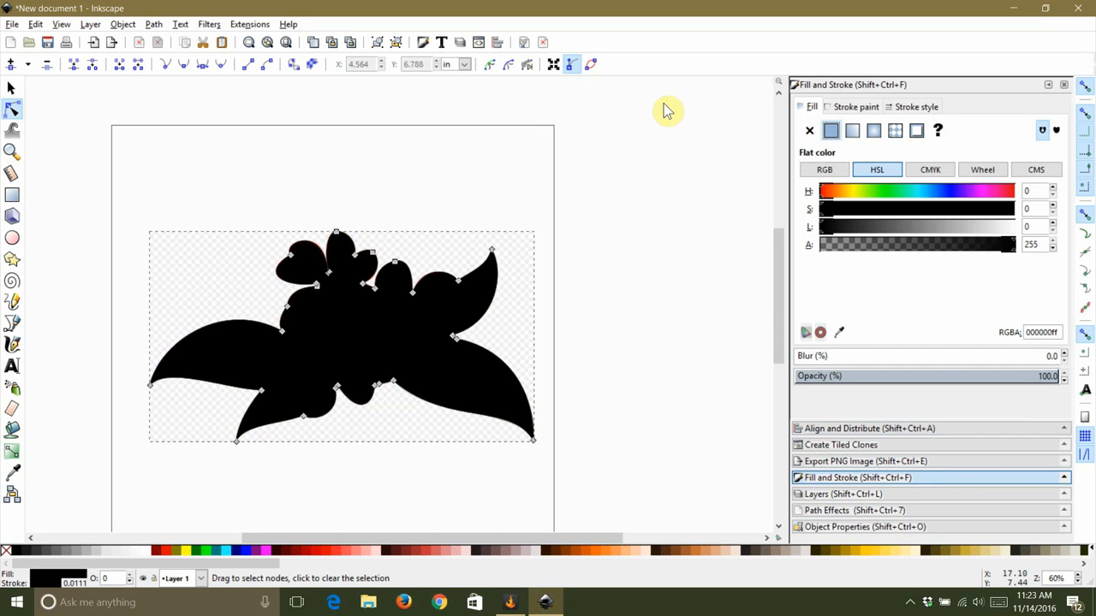
pyautogui.click(617, 300)
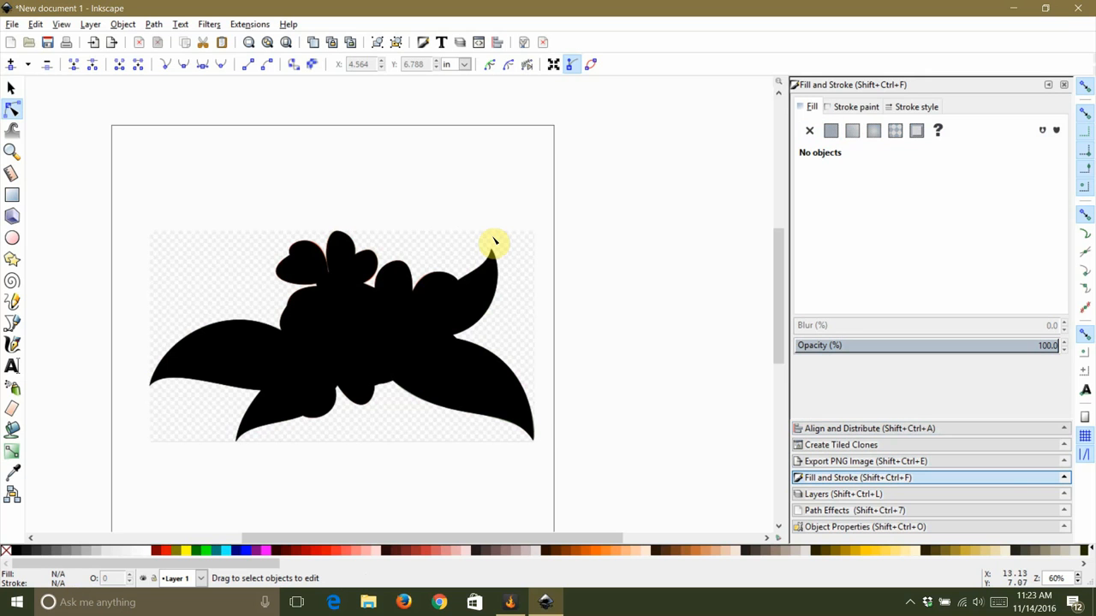
# Step: Save the document as Flowers in Inkscape SVG format on the Desktop
pyautogui.click(12, 26)
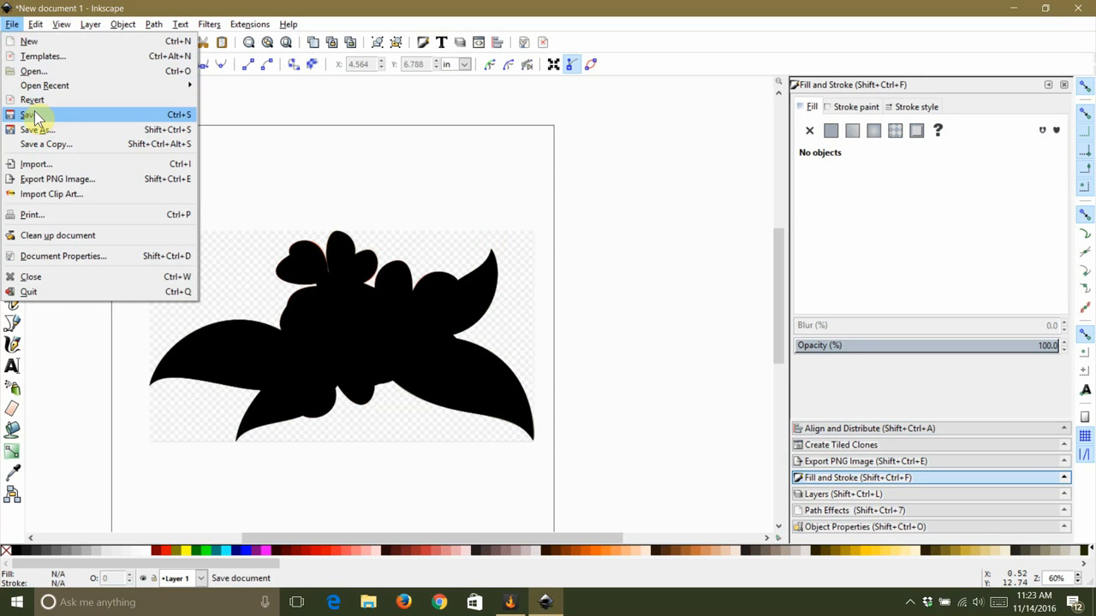
pyautogui.click(34, 115)
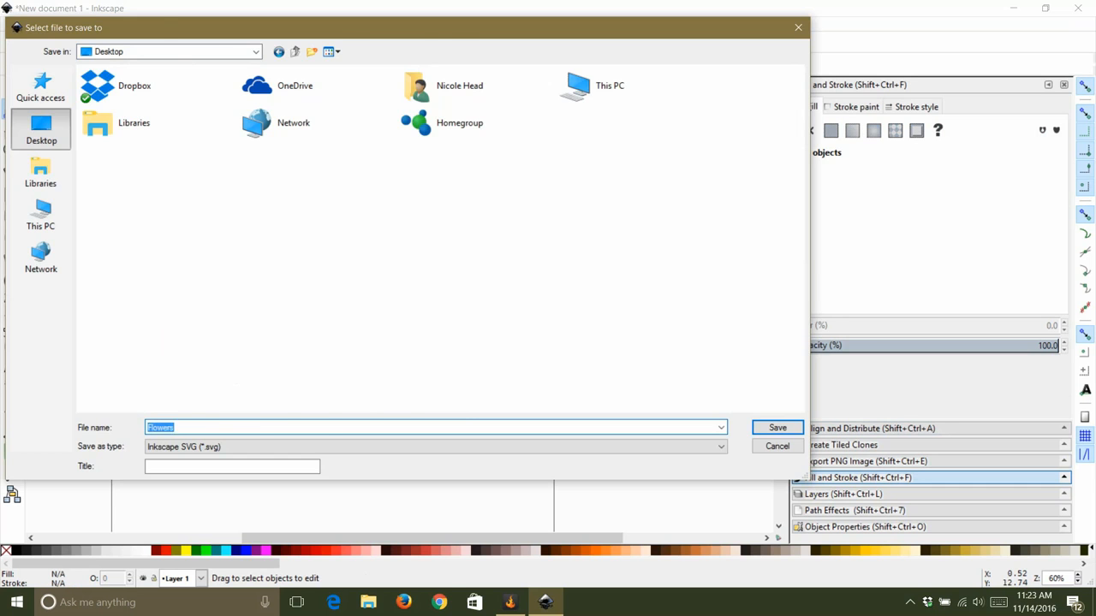
pyautogui.press('Return')
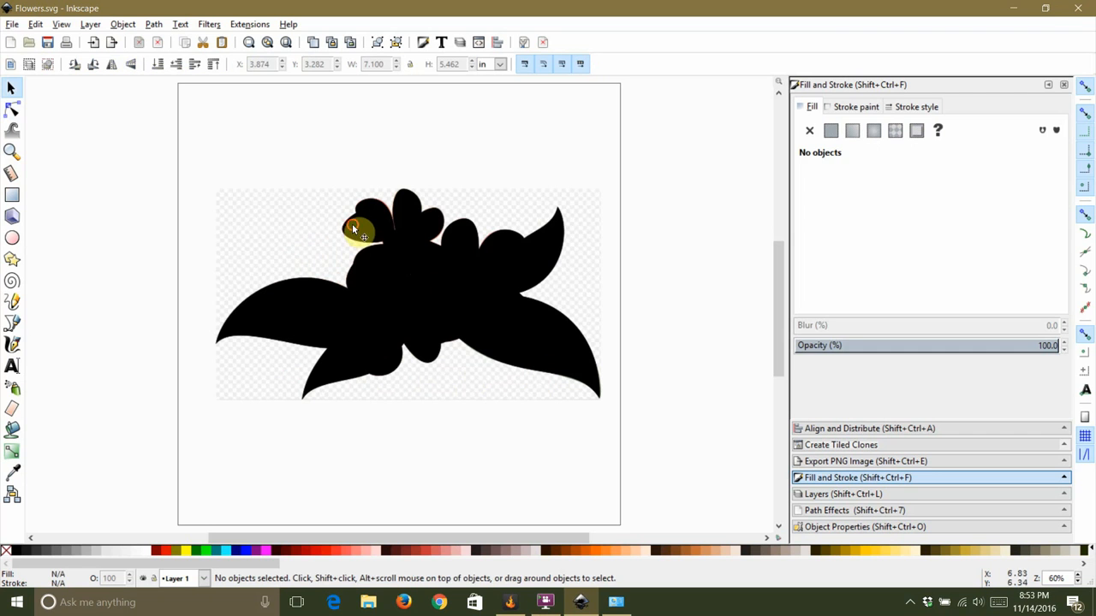
# Step: Remove the fill from the traced outline path
pyautogui.click(440, 279)
pyautogui.click(810, 131)
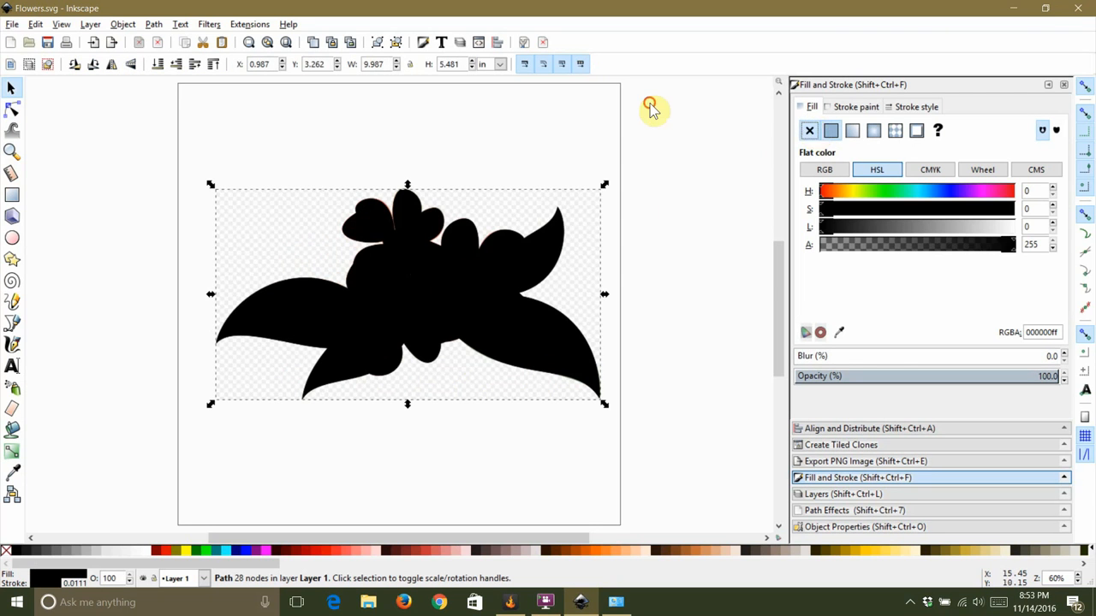
pyautogui.click(853, 110)
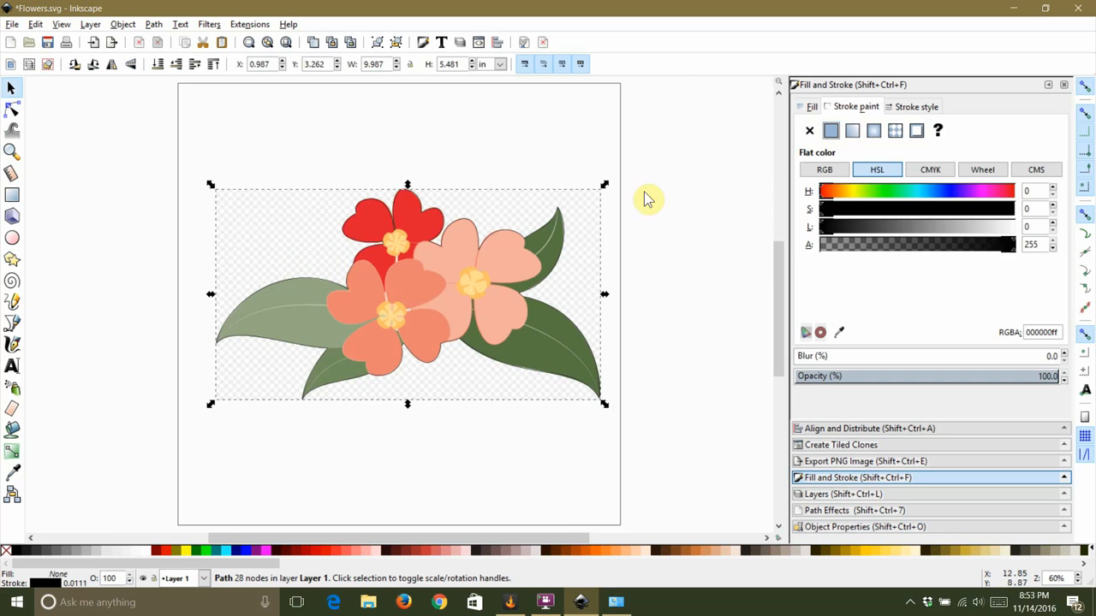
pyautogui.click(524, 147)
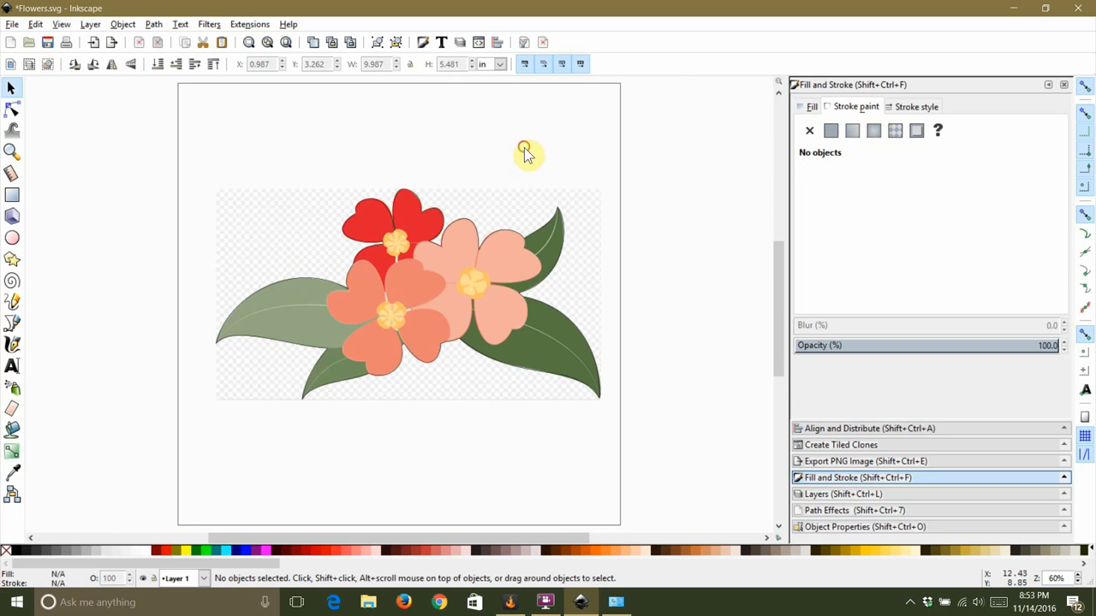
# Step: Draw a rectangle about 4.69 × 3.78 in over the left leaf area
pyautogui.click(12, 195)
pyautogui.moveTo(64, 150)
pyautogui.mouseDown()
pyautogui.moveTo(115, 191)
pyautogui.moveTo(168, 263)
pyautogui.moveTo(220, 297)
pyautogui.moveTo(245, 296)
pyautogui.mouseUp()
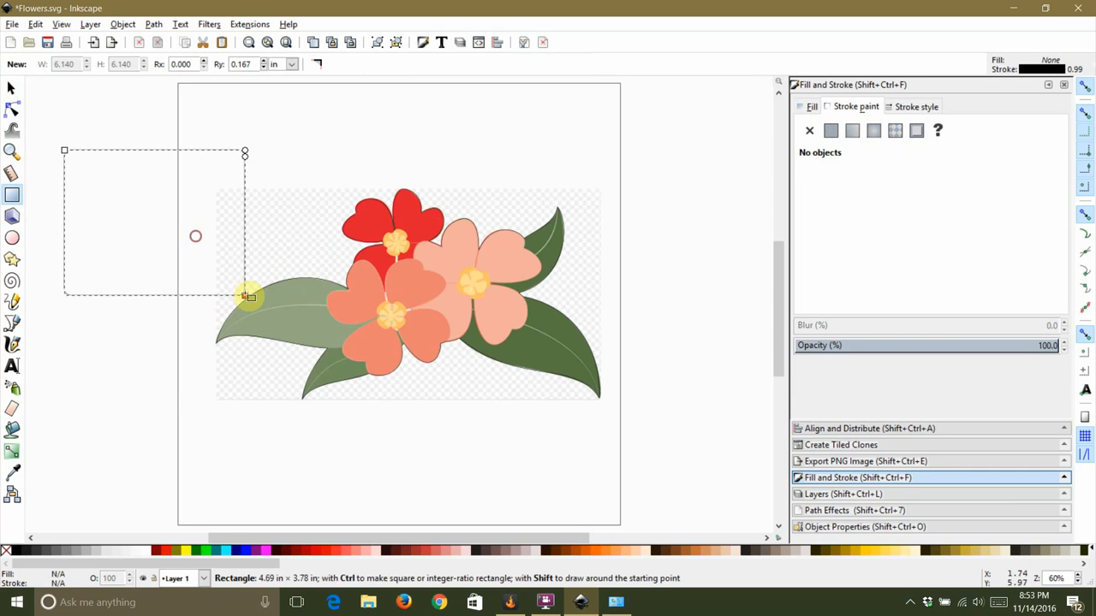
# Step: Select the rectangle and convert it to a path
pyautogui.click(11, 87)
pyautogui.moveTo(117, 154); pyautogui.dragTo(228, 276)
pyautogui.click(249, 218)
pyautogui.scroll(3, 347, 261)
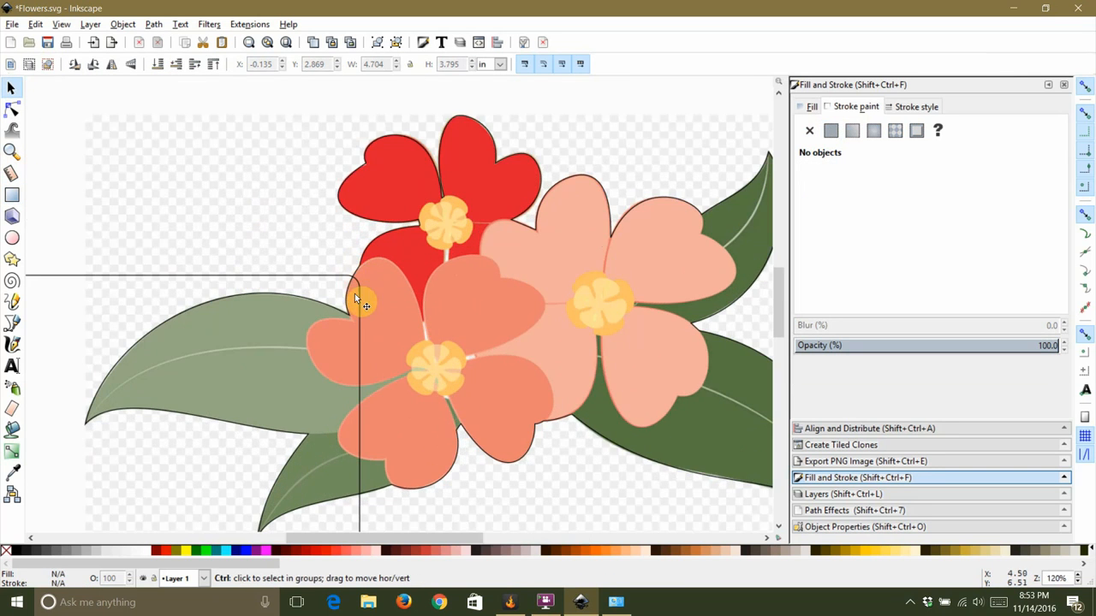
pyautogui.click(271, 281)
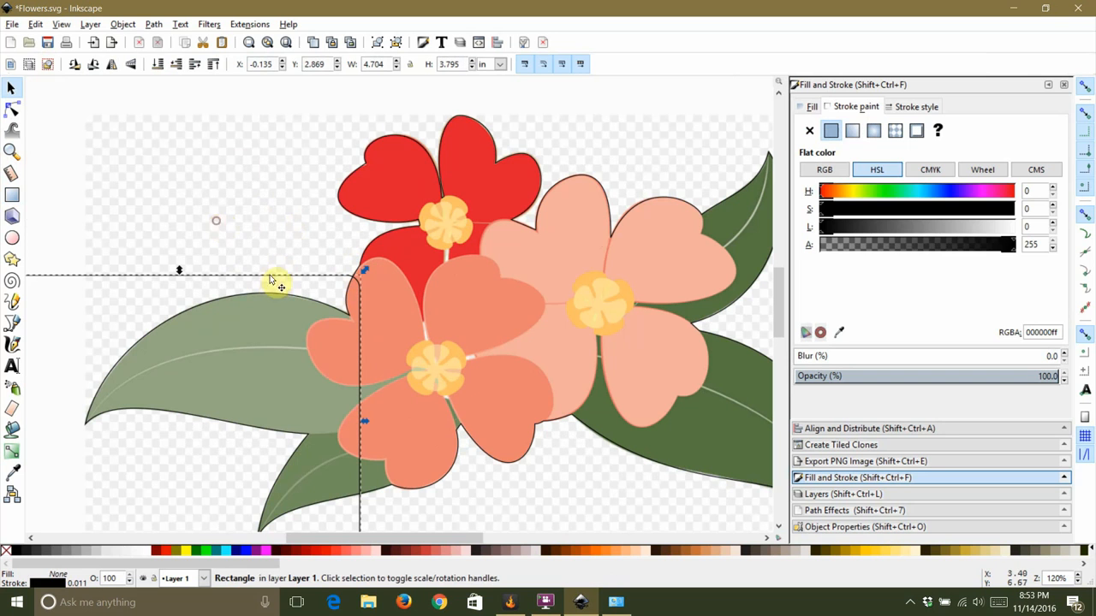
pyautogui.click(147, 24)
pyautogui.click(182, 41)
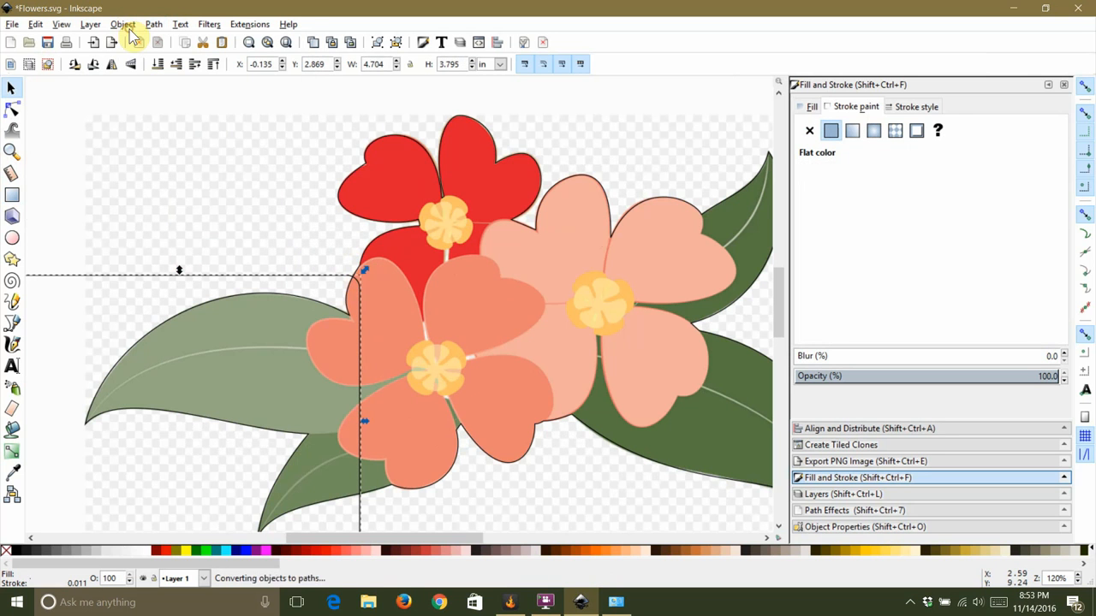
# Step: Edit the converted rectangle's nodes, moving its corner node to where the left leaf meets the coral petal
pyautogui.click(337, 281)
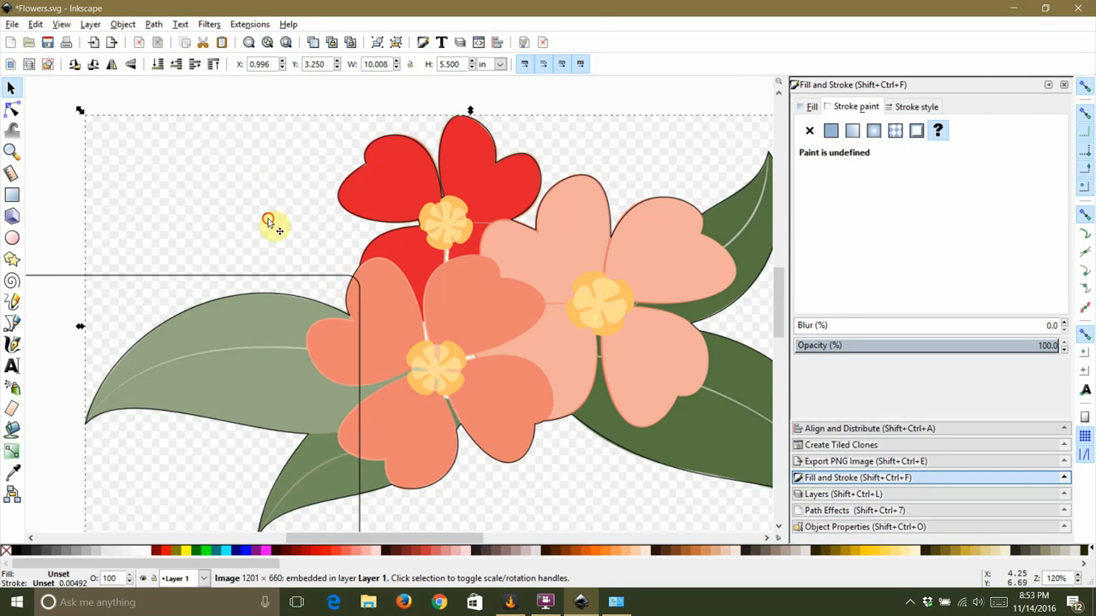
pyautogui.click(336, 275)
pyautogui.scroll(3, 341, 280)
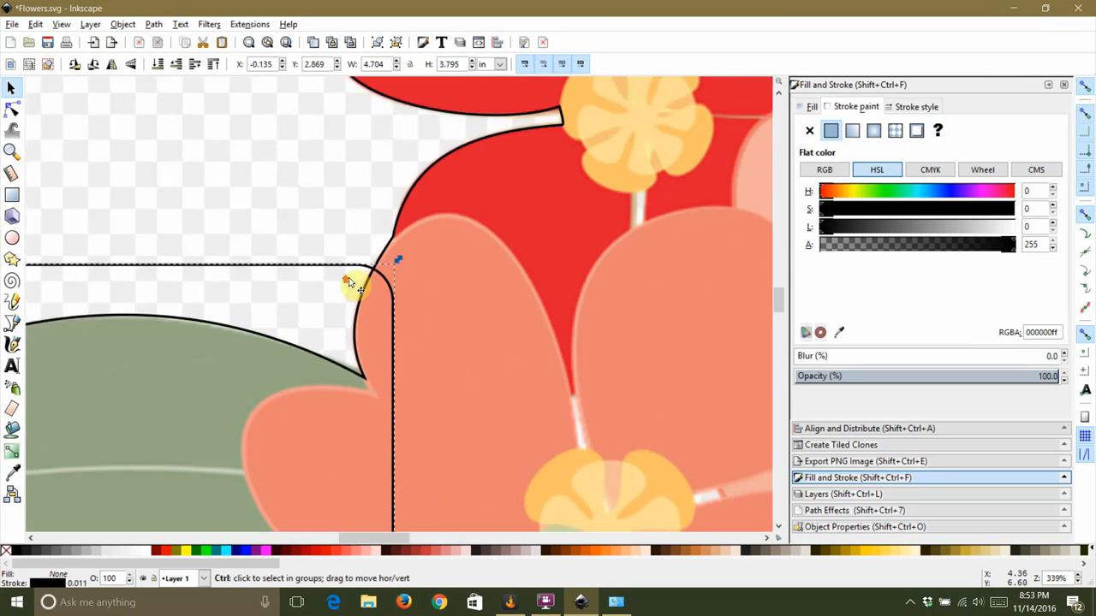
pyautogui.click(12, 96)
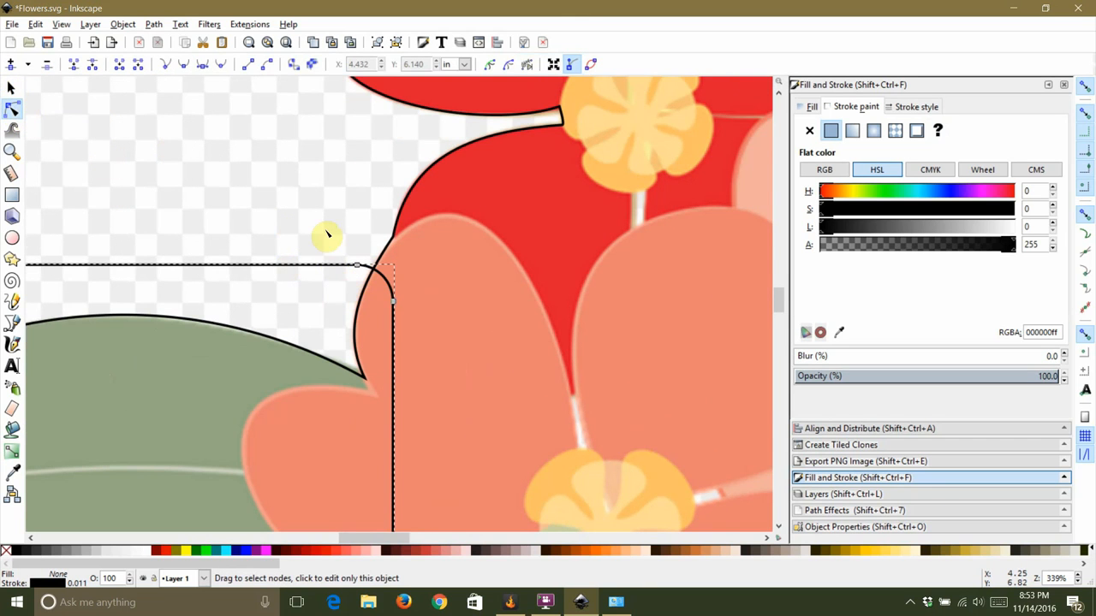
pyautogui.scroll(-2, 327, 235)
pyautogui.moveTo(360, 211); pyautogui.dragTo(330, 207)
pyautogui.moveTo(391, 247); pyautogui.dragTo(366, 323)
pyautogui.scroll(4, 374, 338)
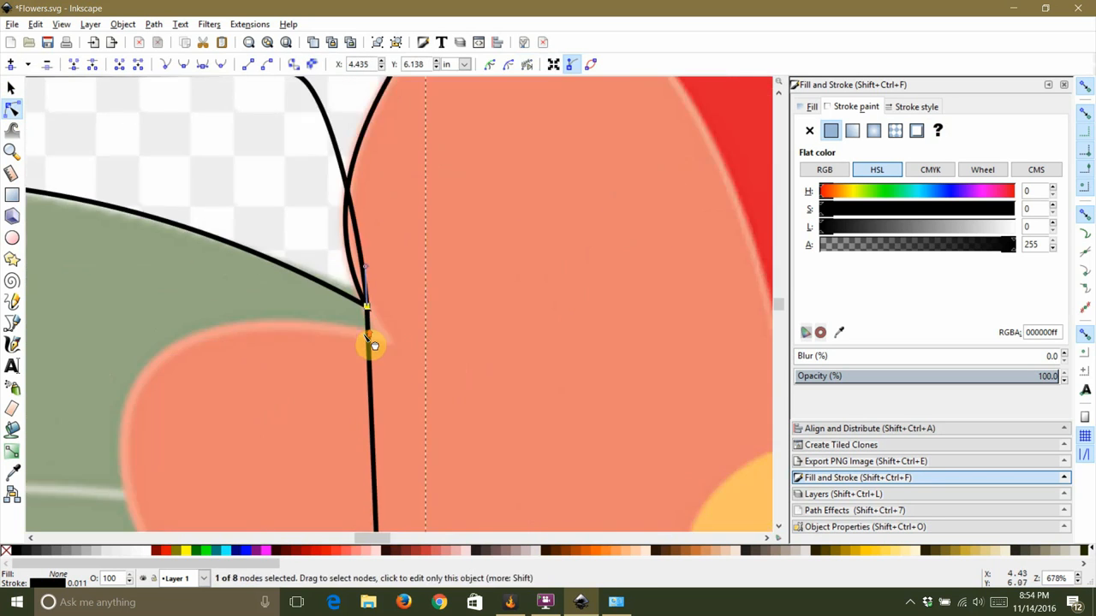
pyautogui.click(374, 351)
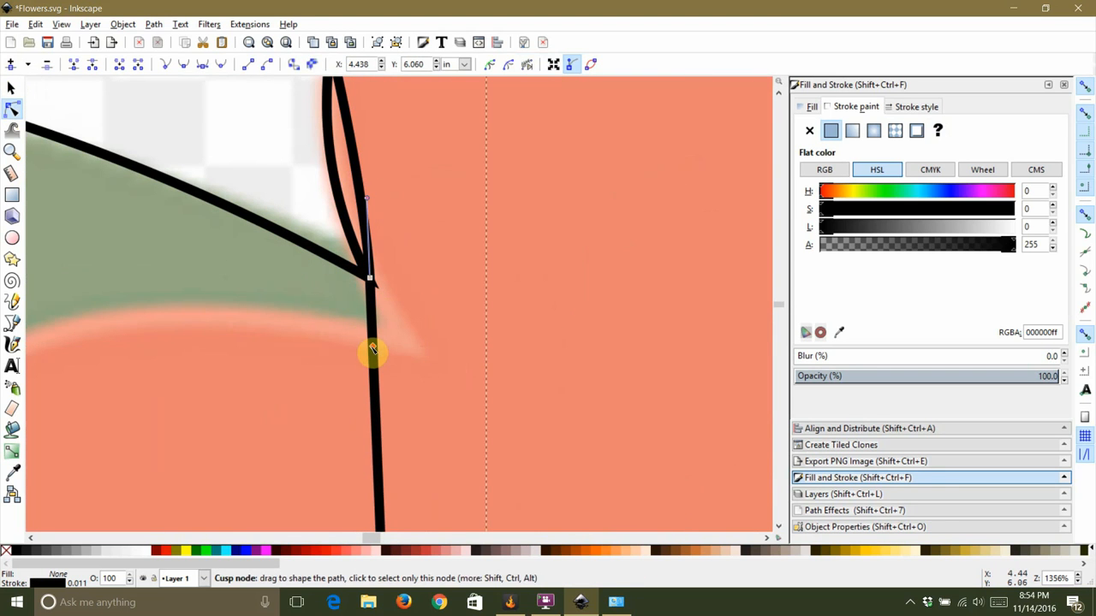
pyautogui.moveTo(377, 346); pyautogui.dragTo(384, 313)
# Step: Move the rectangle path's lower node to the center of the coral flower
pyautogui.scroll(-4, 384, 314)
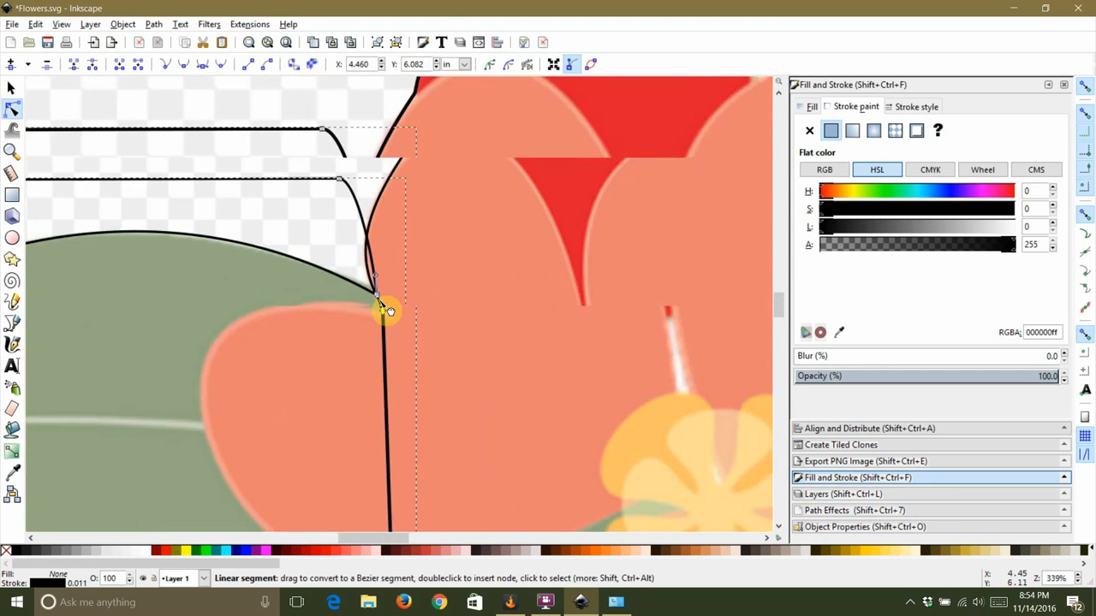
pyautogui.scroll(-2, 395, 424)
pyautogui.scroll(2, 391, 459)
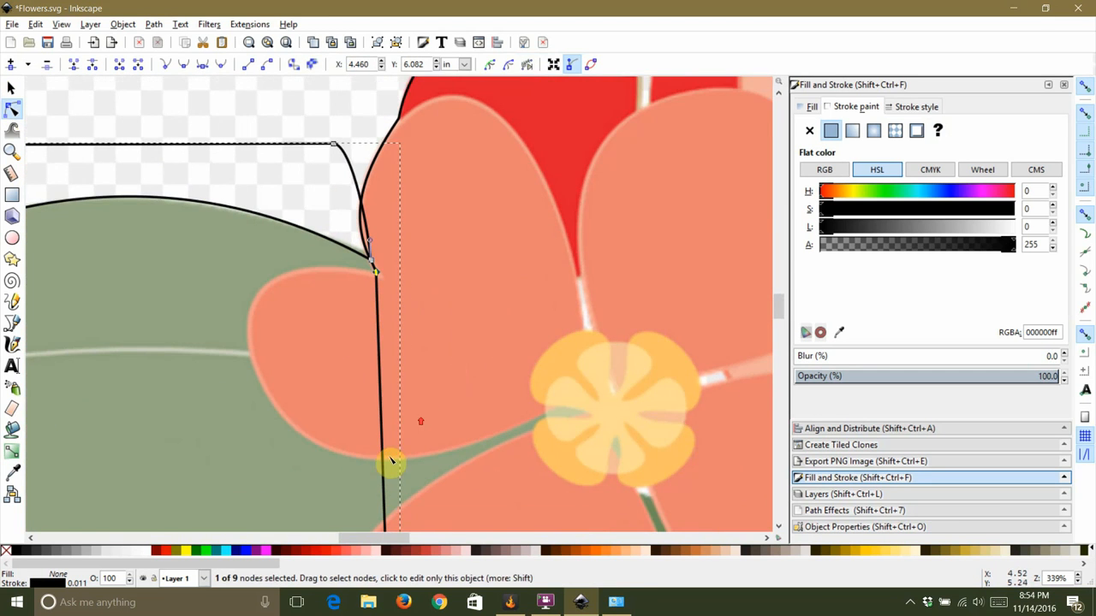
pyautogui.moveTo(382, 470); pyautogui.dragTo(536, 422)
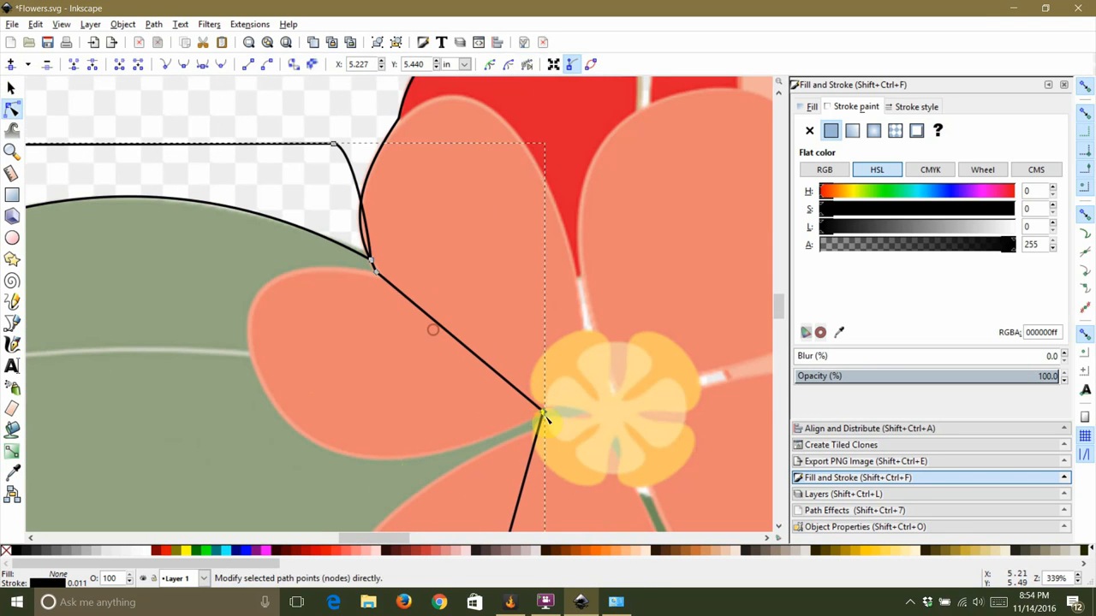
# Step: Insert a node on the rectangle path just below the coral flower's center and align the lower nodes at the center
pyautogui.scroll(2, 536, 421)
pyautogui.scroll(3, 547, 421)
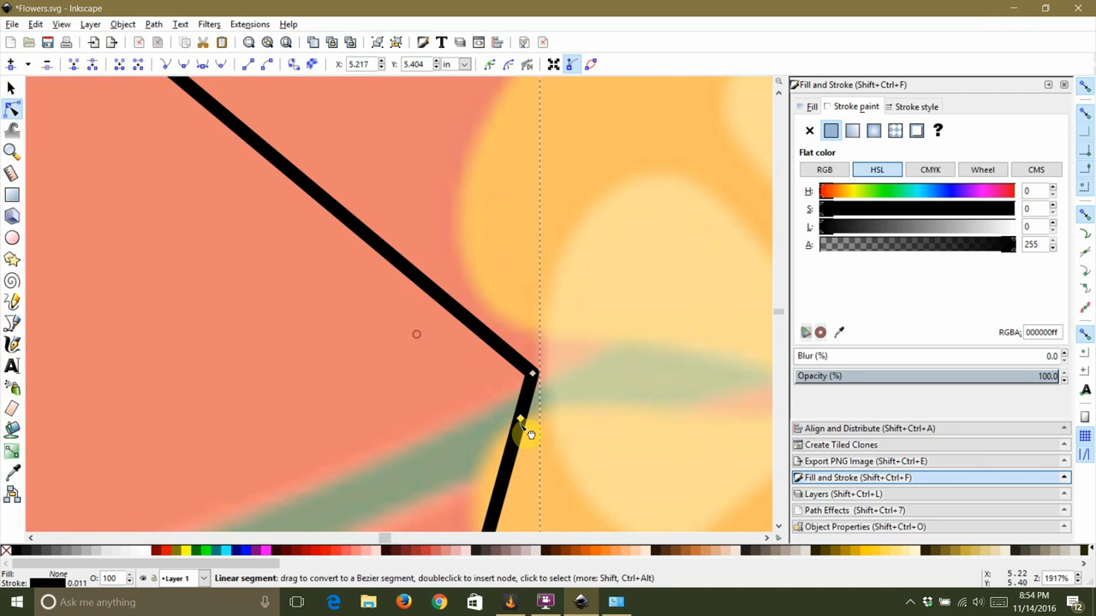
pyautogui.moveTo(521, 421); pyautogui.dragTo(536, 409)
pyautogui.scroll(-2, 536, 396)
pyautogui.scroll(1, 518, 445)
pyautogui.doubleClick(517, 474)
pyautogui.moveTo(516, 473); pyautogui.dragTo(513, 408)
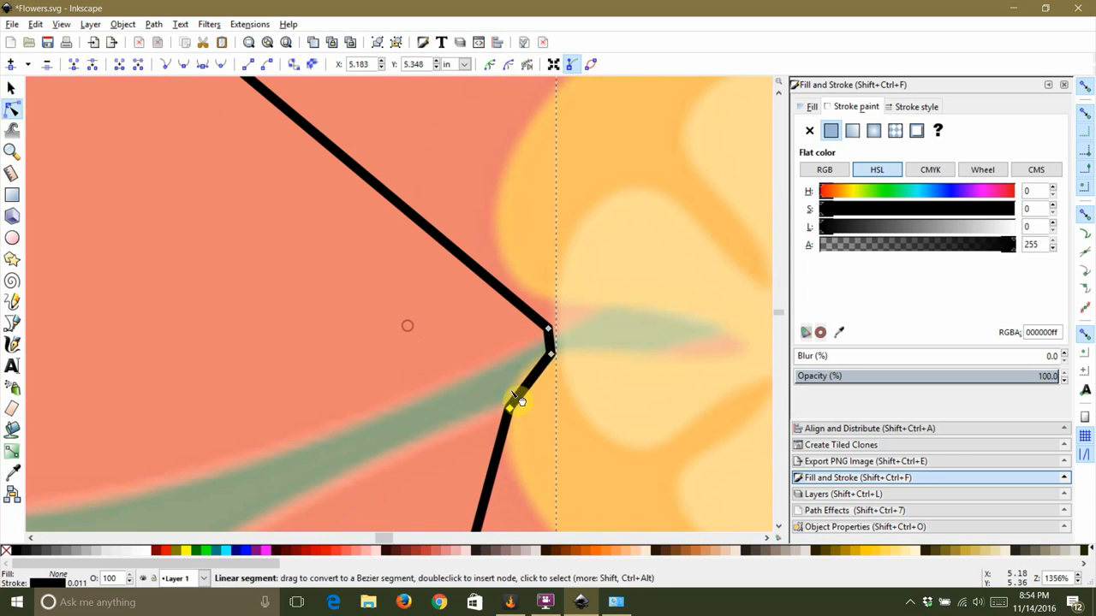
# Step: Move the rectangle path's lower node up to the edge of the lower coral petal
pyautogui.scroll(-4, 513, 406)
pyautogui.click(514, 392)
pyautogui.scroll(-4, 515, 392)
pyautogui.scroll(4, 495, 498)
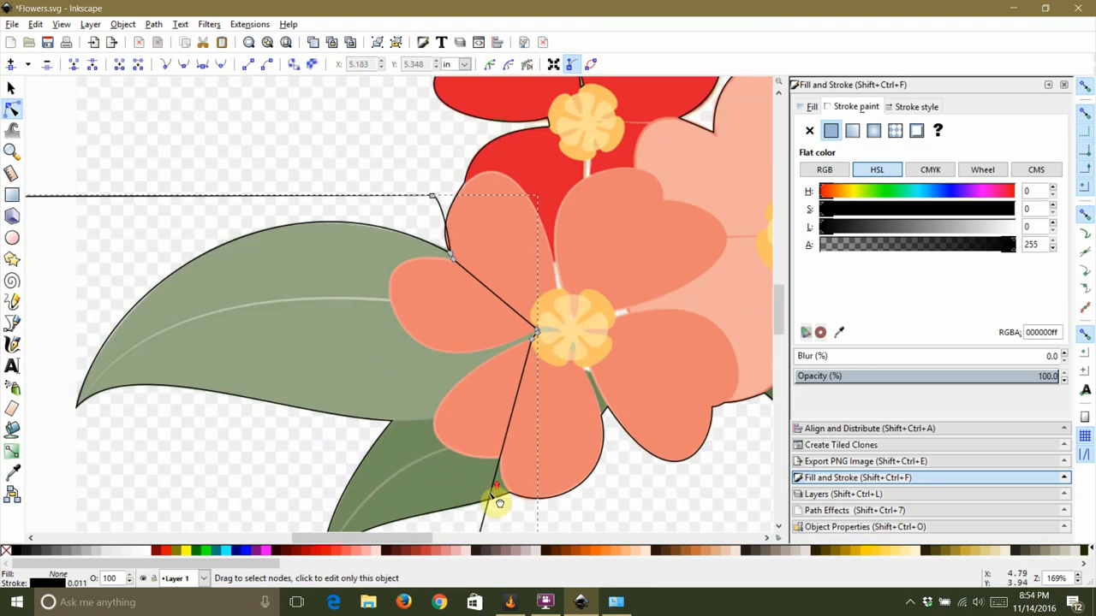
pyautogui.scroll(1, 501, 476)
pyautogui.click(498, 459)
pyautogui.moveTo(498, 459); pyautogui.dragTo(508, 436)
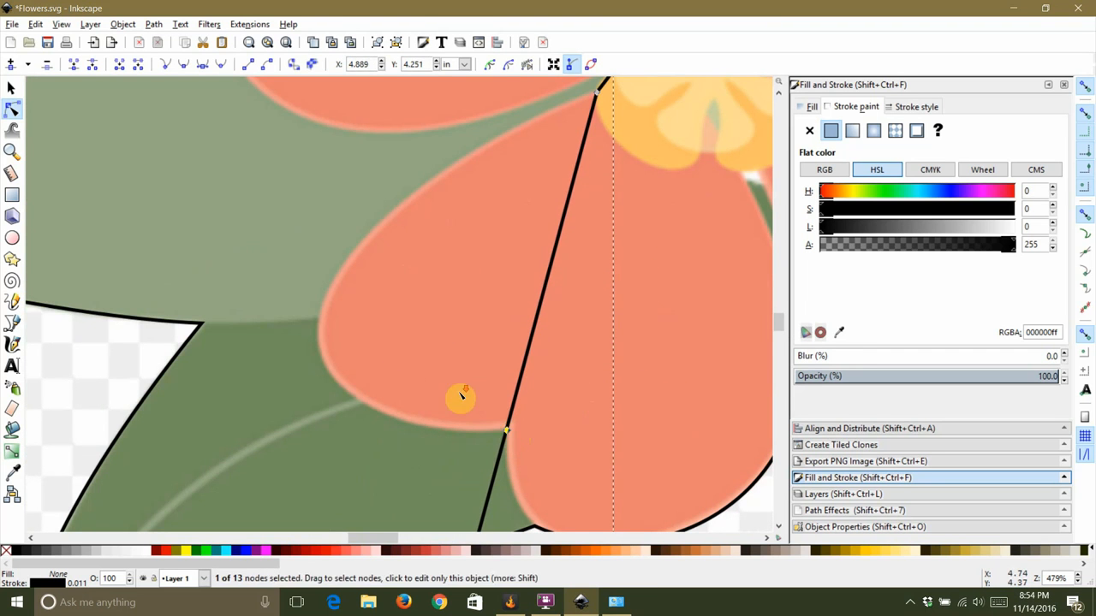
# Step: Insert another node on the lower segment and place it at the lower coral petal's tip
pyautogui.scroll(-4, 460, 396)
pyautogui.scroll(3, 471, 423)
pyautogui.doubleClick(454, 440)
pyautogui.moveTo(453, 440); pyautogui.dragTo(488, 429)
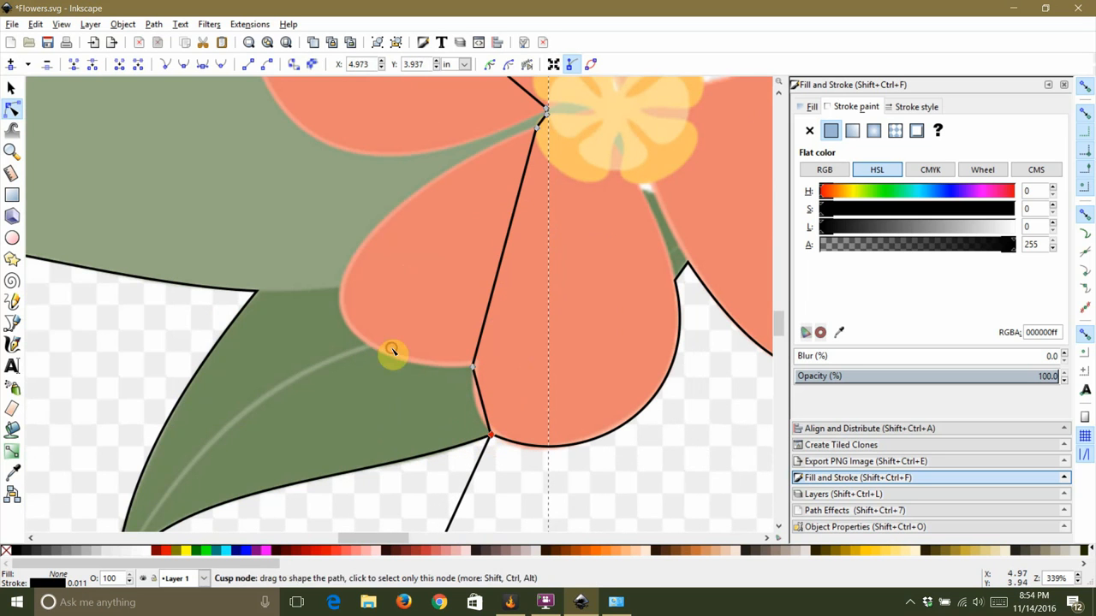
pyautogui.click(402, 362)
# Step: Bend the path's upper segment into a curve where it meets the leaf and coral petal
pyautogui.scroll(-1, 493, 438)
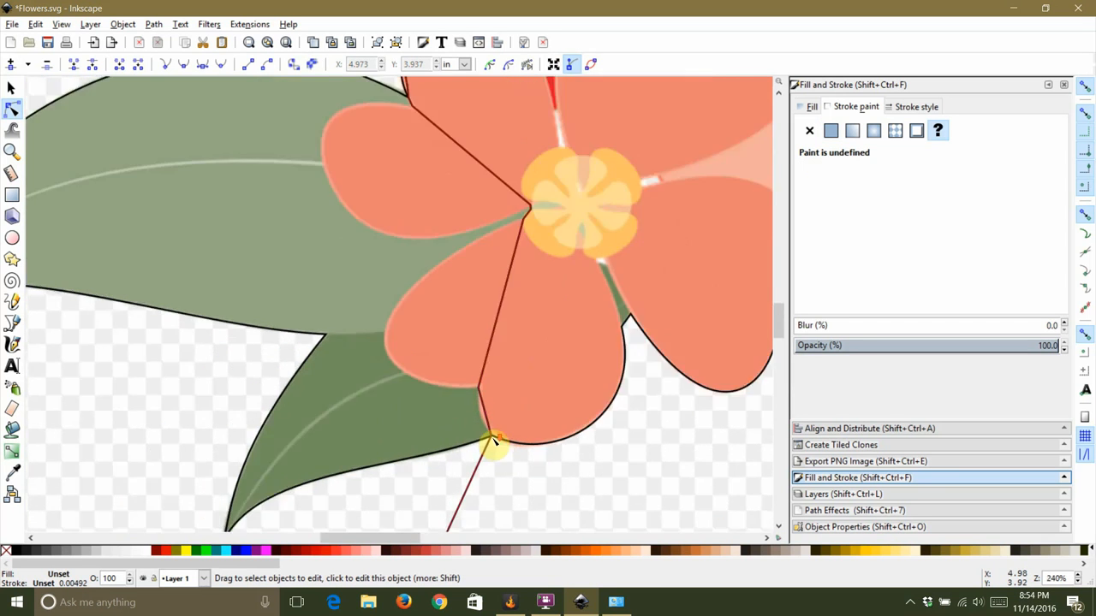
pyautogui.scroll(-2, 464, 286)
pyautogui.scroll(4, 421, 210)
pyautogui.scroll(2, 497, 311)
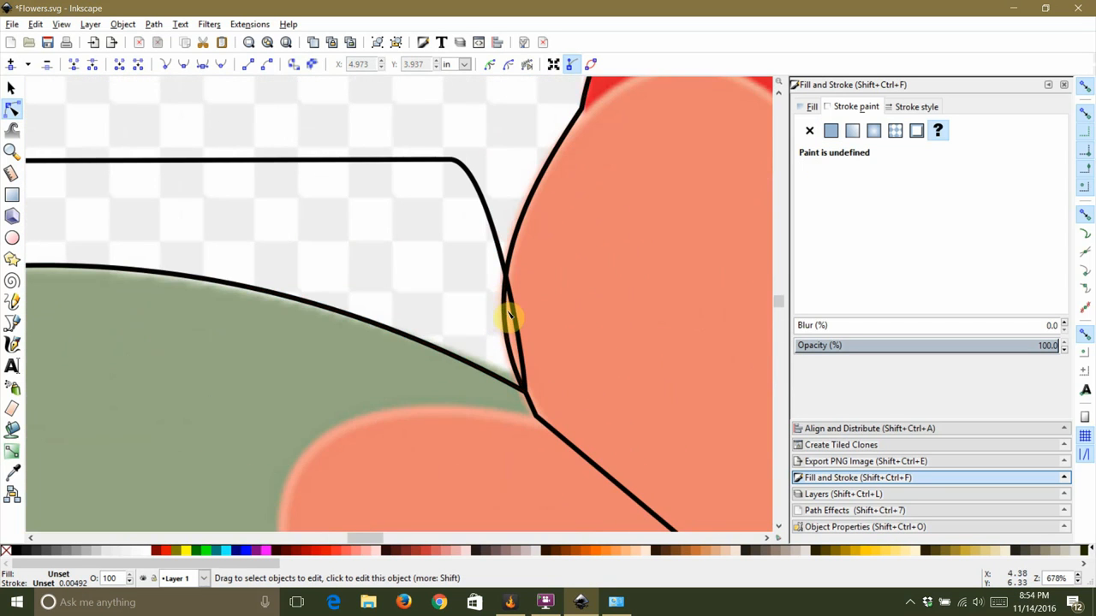
pyautogui.scroll(-2, 508, 311)
pyautogui.scroll(2, 517, 342)
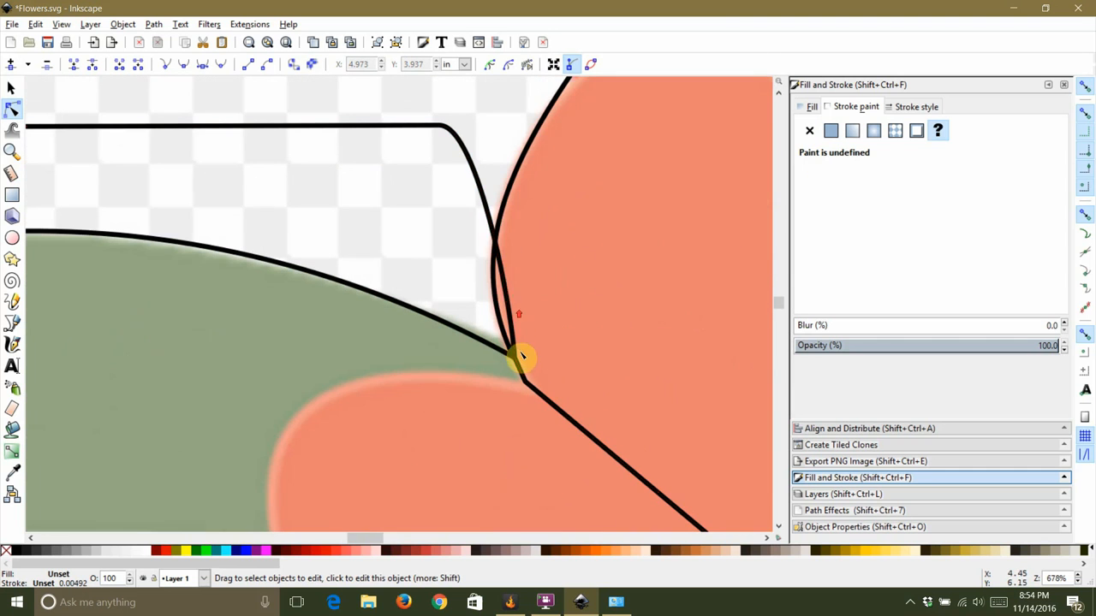
pyautogui.click(492, 221)
pyautogui.moveTo(494, 220)
pyautogui.mouseDown()
pyautogui.moveTo(386, 237)
pyautogui.moveTo(394, 264)
pyautogui.moveTo(407, 245)
pyautogui.mouseUp()
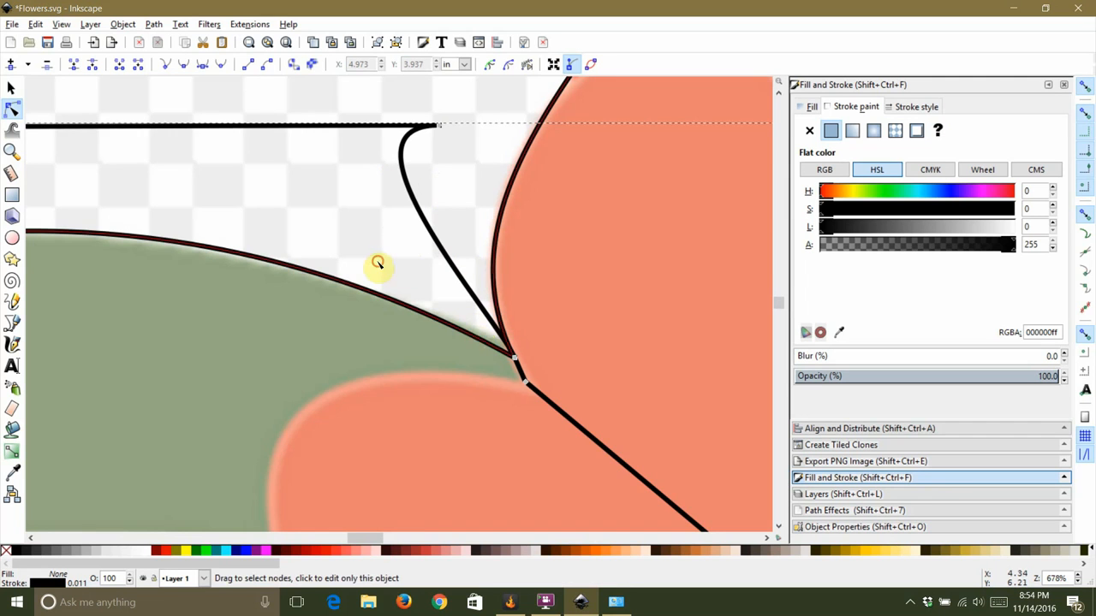
# Step: Curve the segment running to the flower center so it follows the left coral petal's outer edge, adjusting its handles
pyautogui.scroll(-2, 474, 340)
pyautogui.scroll(1, 506, 369)
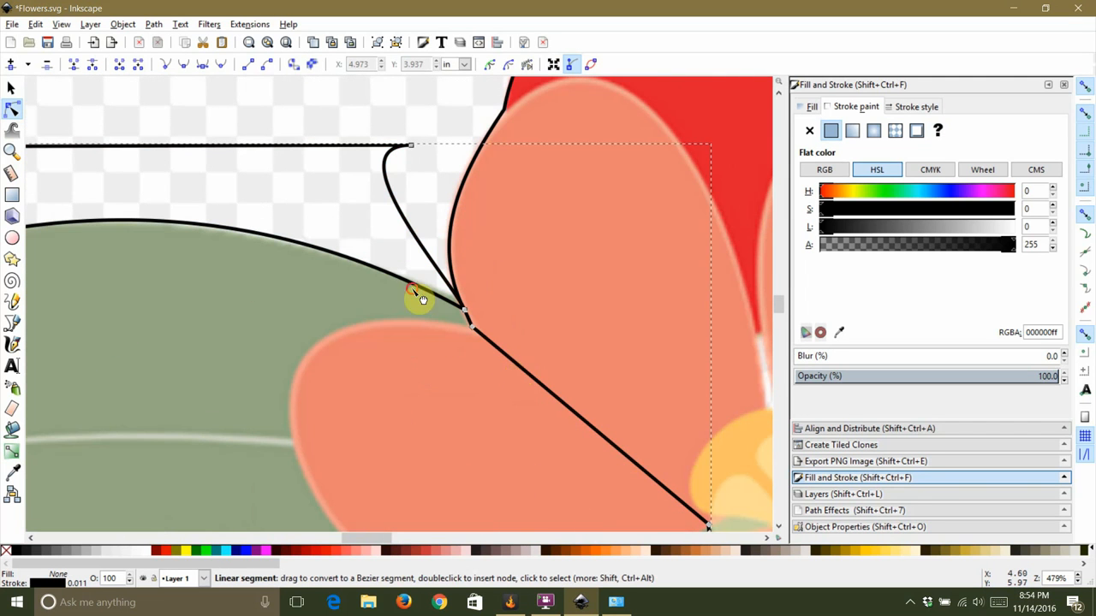
pyautogui.moveTo(516, 377); pyautogui.dragTo(316, 323)
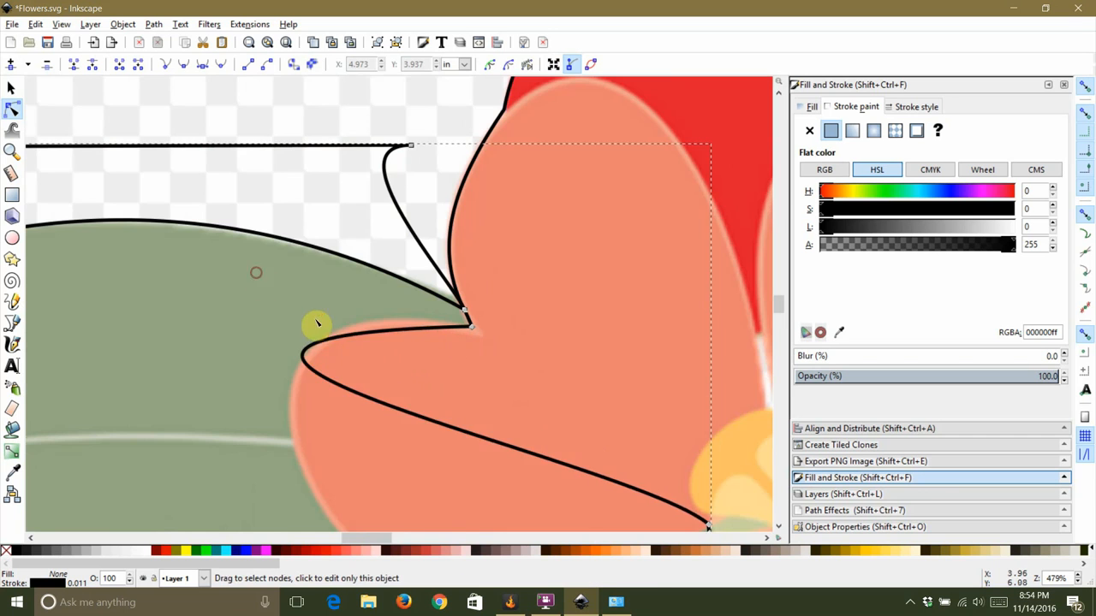
pyautogui.scroll(-3, 316, 323)
pyautogui.scroll(2, 408, 383)
pyautogui.moveTo(397, 371); pyautogui.dragTo(239, 356)
pyautogui.moveTo(188, 305); pyautogui.dragTo(220, 276)
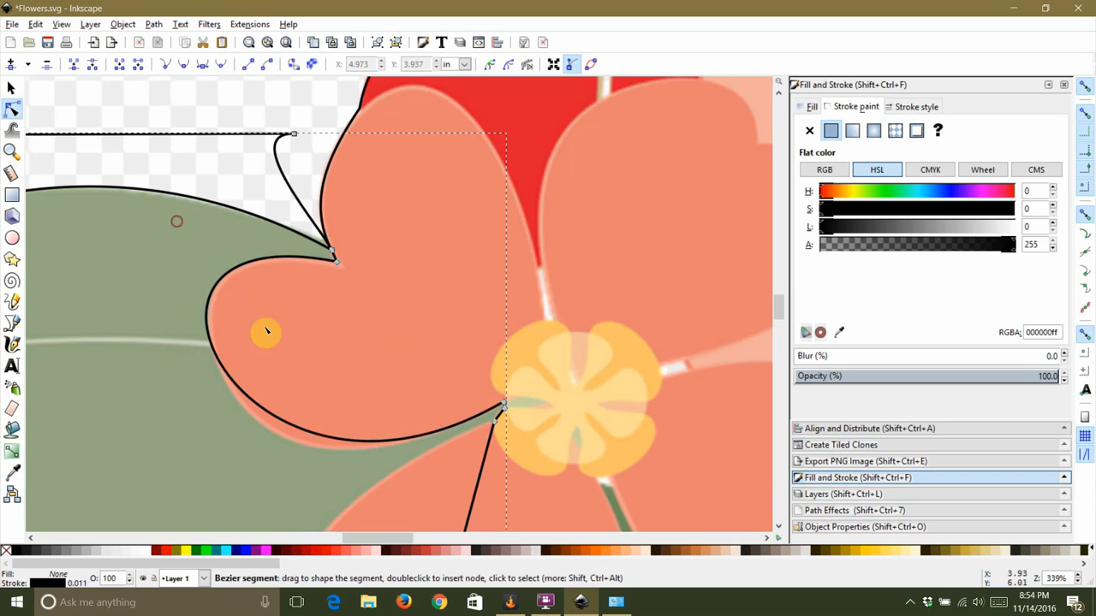
pyautogui.moveTo(368, 444); pyautogui.dragTo(348, 449)
pyautogui.click(333, 260)
pyautogui.moveTo(76, 211); pyautogui.dragTo(112, 207)
pyautogui.scroll(-8, 115, 208)
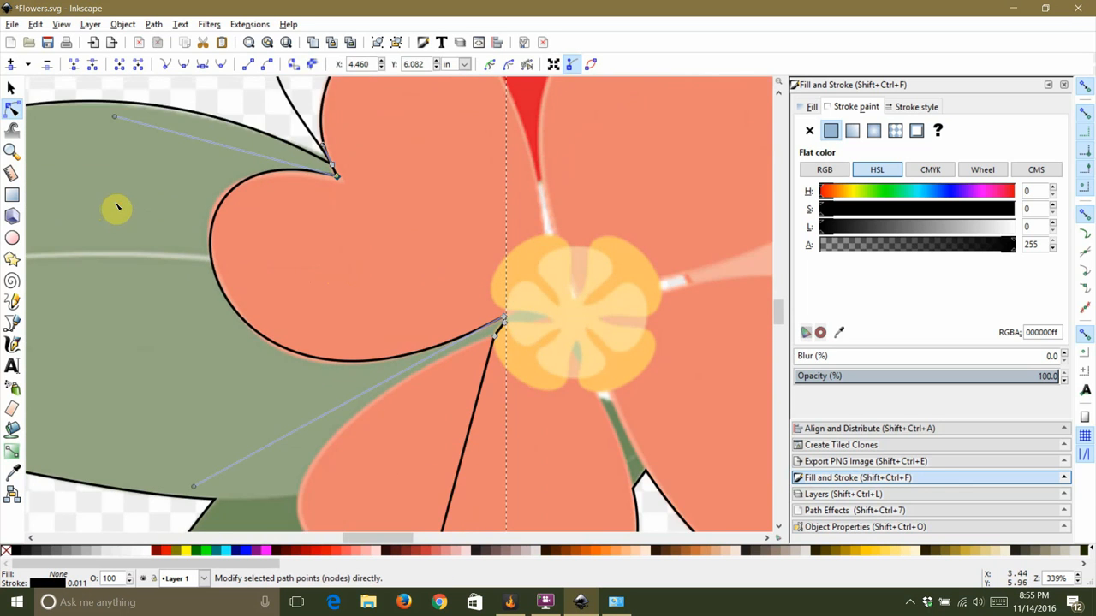
pyautogui.press('Escape')
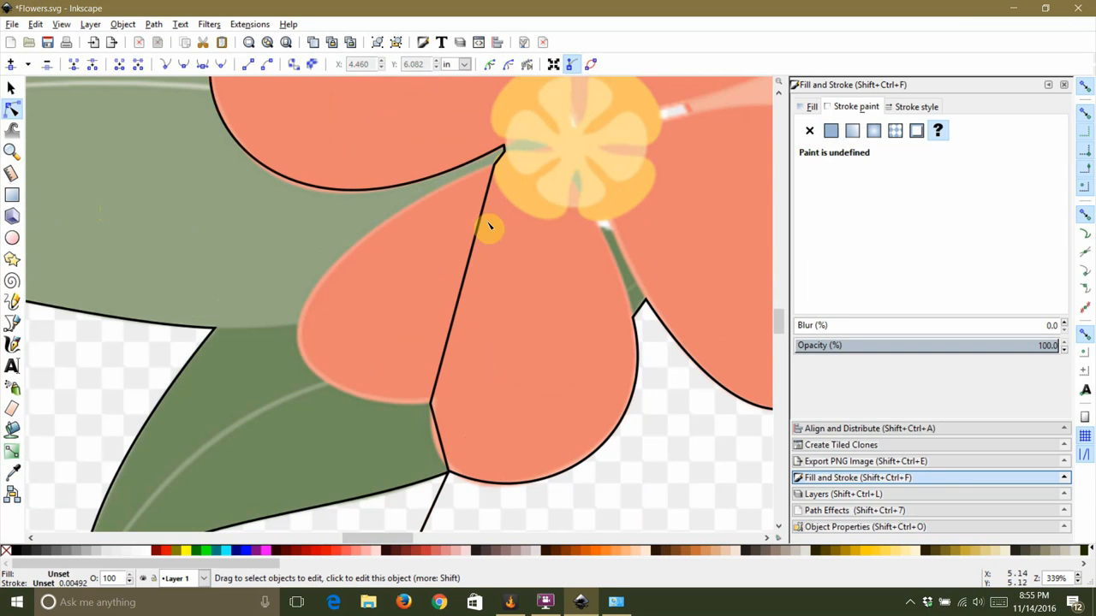
# Step: Curve the segment from the flower center along the lower coral petal's edge and adjust its handles
pyautogui.click(466, 289)
pyautogui.moveTo(470, 288)
pyautogui.mouseDown()
pyautogui.moveTo(382, 269)
pyautogui.moveTo(306, 342)
pyautogui.mouseUp()
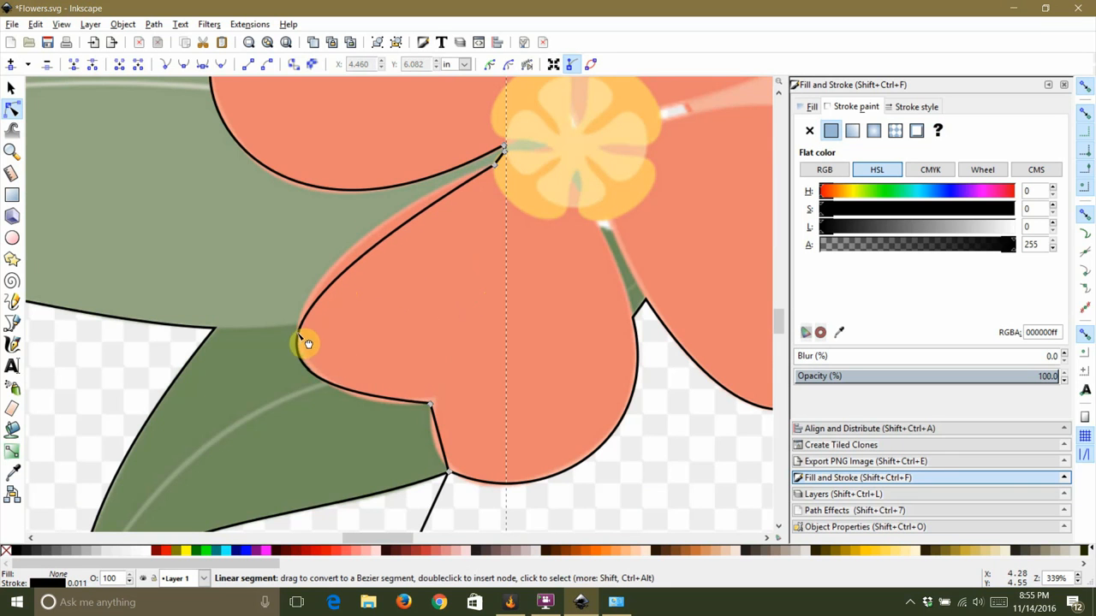
pyautogui.click(435, 407)
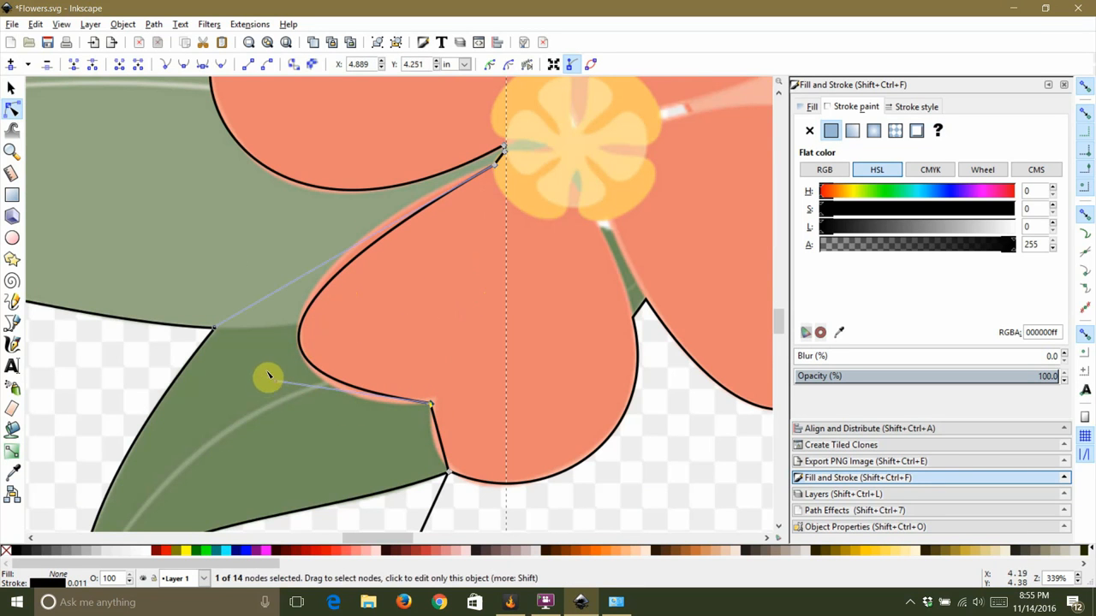
pyautogui.moveTo(274, 384); pyautogui.dragTo(288, 417)
pyautogui.moveTo(215, 333)
pyautogui.mouseDown()
pyautogui.moveTo(230, 291)
pyautogui.moveTo(200, 301)
pyautogui.mouseUp()
pyautogui.click(203, 244)
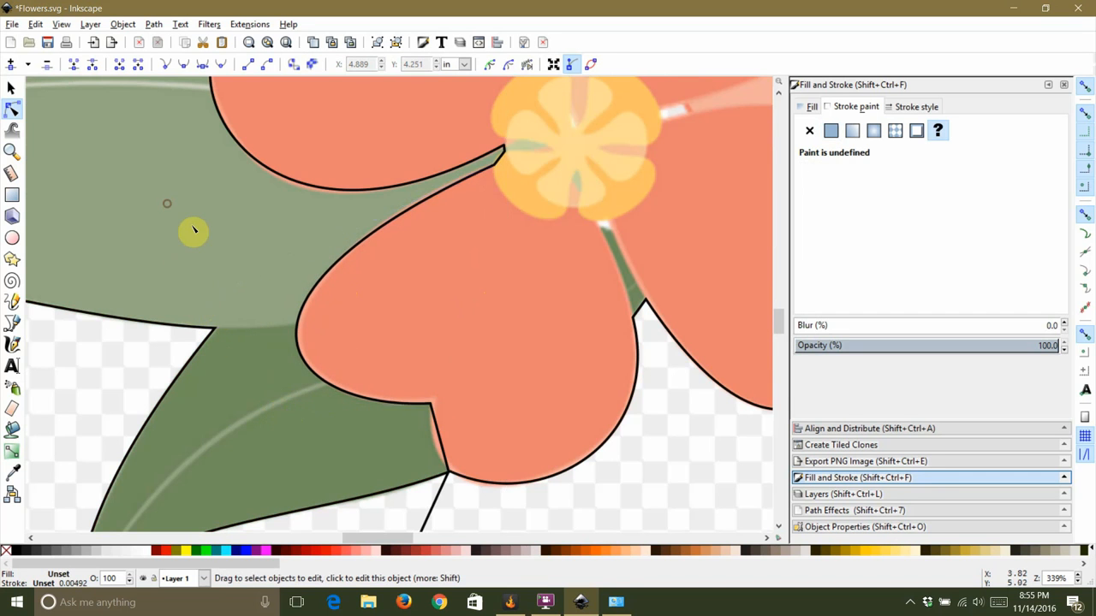
# Step: Curve the short segment near the lower petal's tip to follow the petal edge
pyautogui.scroll(-5, 340, 280)
pyautogui.keyDown('ctrl'); pyautogui.scroll(4, 451, 324); pyautogui.keyUp('ctrl')
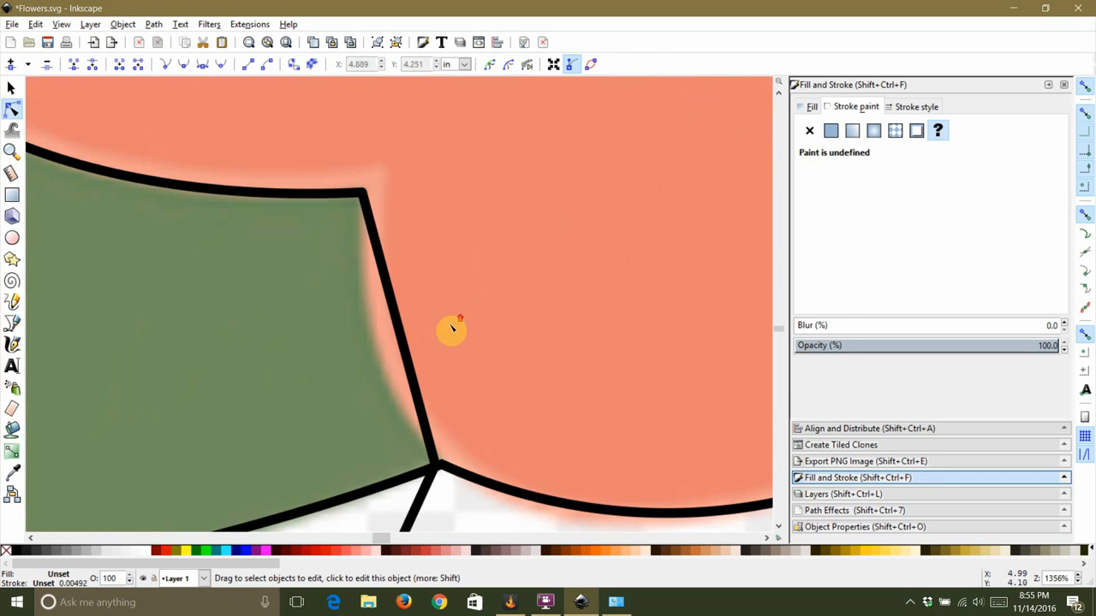
pyautogui.click(396, 318)
pyautogui.click(402, 323)
pyautogui.moveTo(403, 320); pyautogui.dragTo(385, 363)
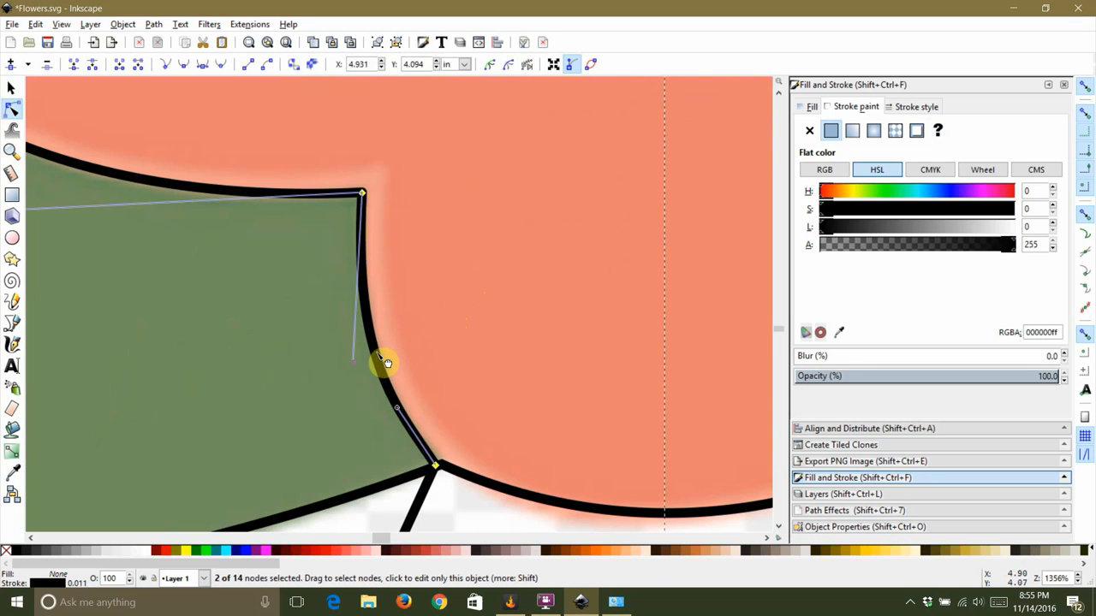
pyautogui.press('Escape')
pyautogui.press('Escape')
# Step: Select the two nodes at the lower petal's tip and align them horizontally and vertically to one point
pyautogui.scroll(-2, 228, 290)
pyautogui.scroll(2, 257, 336)
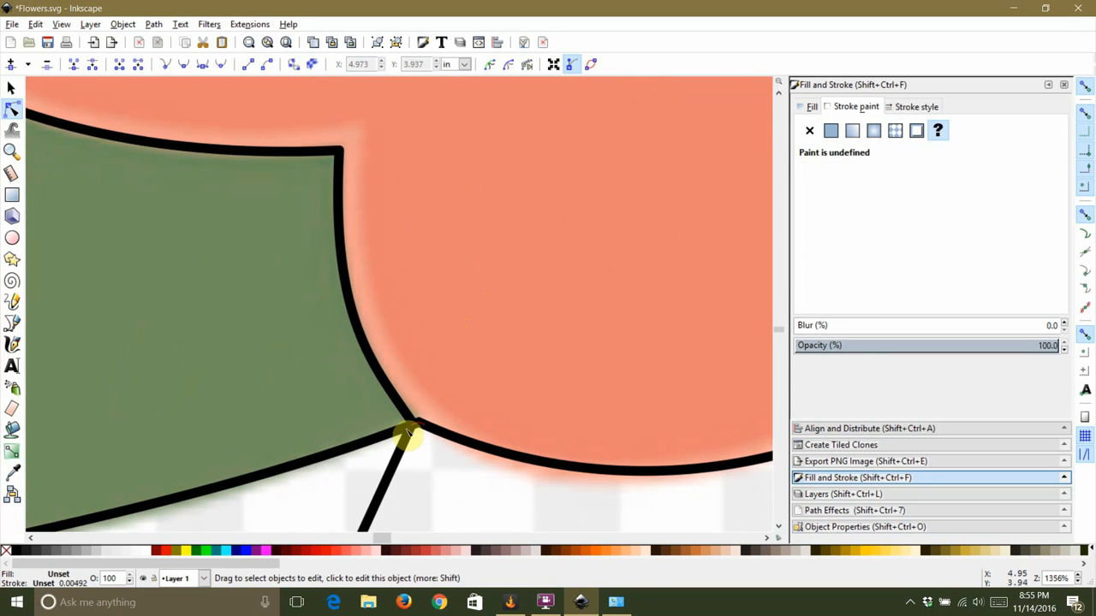
pyautogui.click(411, 432)
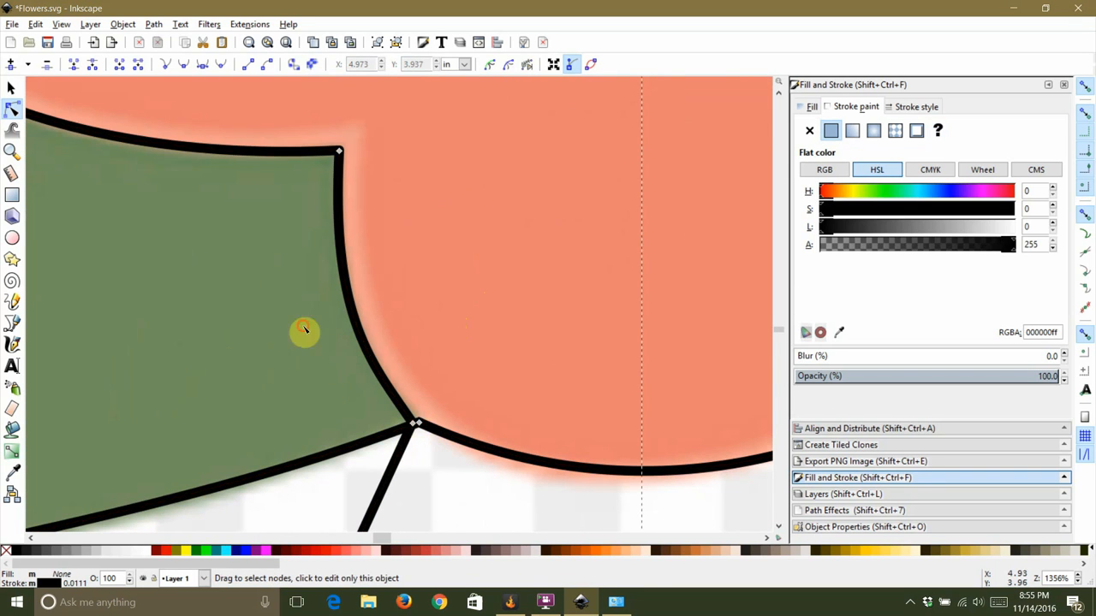
pyautogui.moveTo(434, 446); pyautogui.dragTo(434, 446)
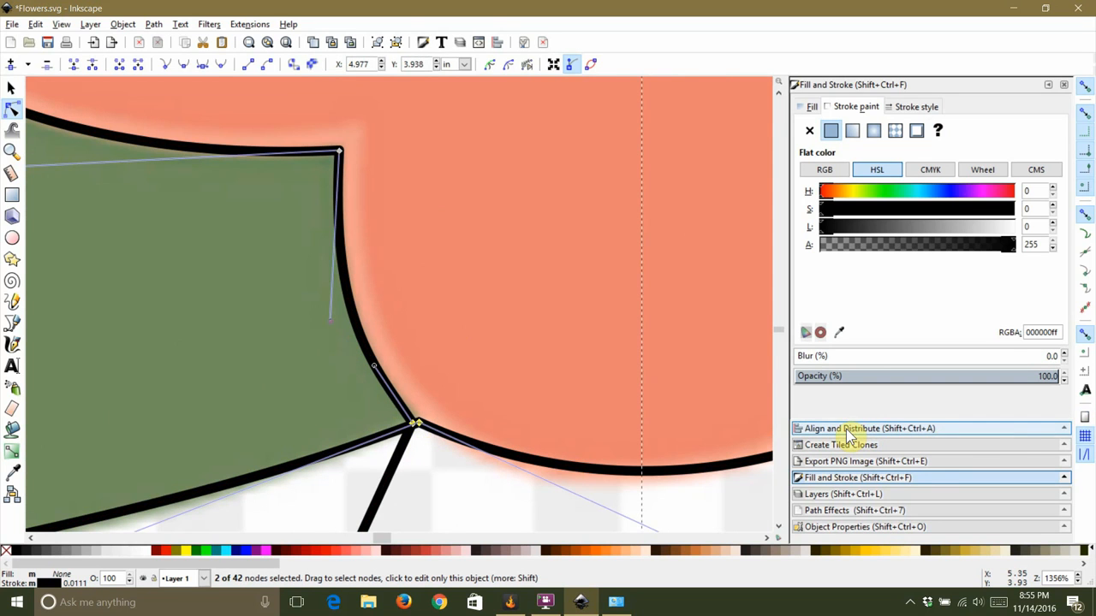
pyautogui.click(496, 42)
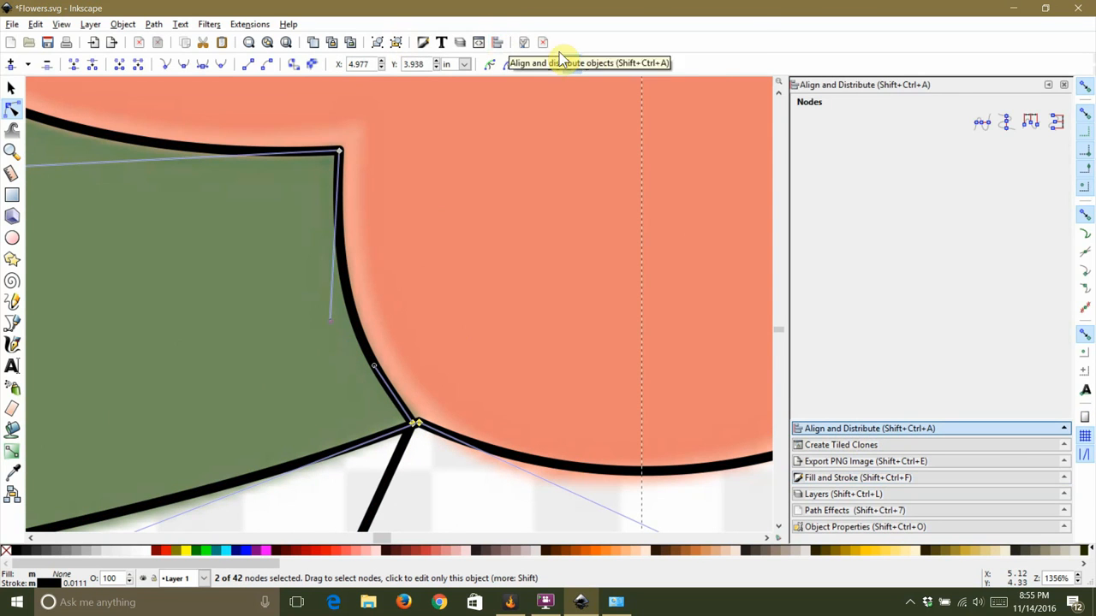
pyautogui.click(982, 122)
pyautogui.click(1006, 122)
pyautogui.click(425, 240)
# Step: Select the two nodes at the leaf-petal junction and align them to the same point
pyautogui.scroll(-4, 531, 298)
pyautogui.scroll(-2, 531, 298)
pyautogui.scroll(3, 463, 110)
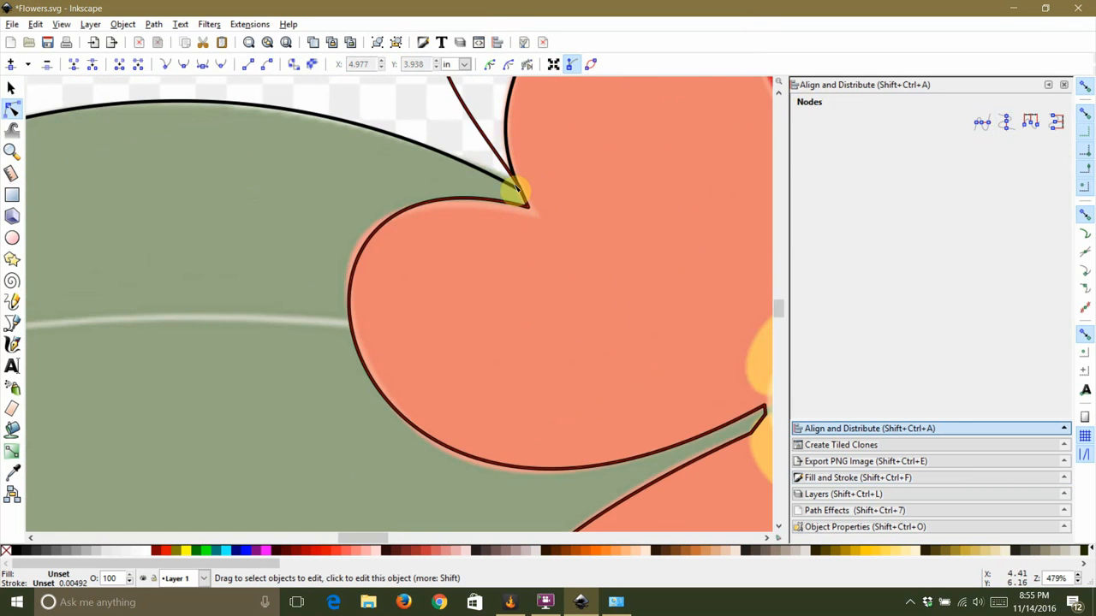
pyautogui.scroll(3, 517, 189)
pyautogui.click(403, 150)
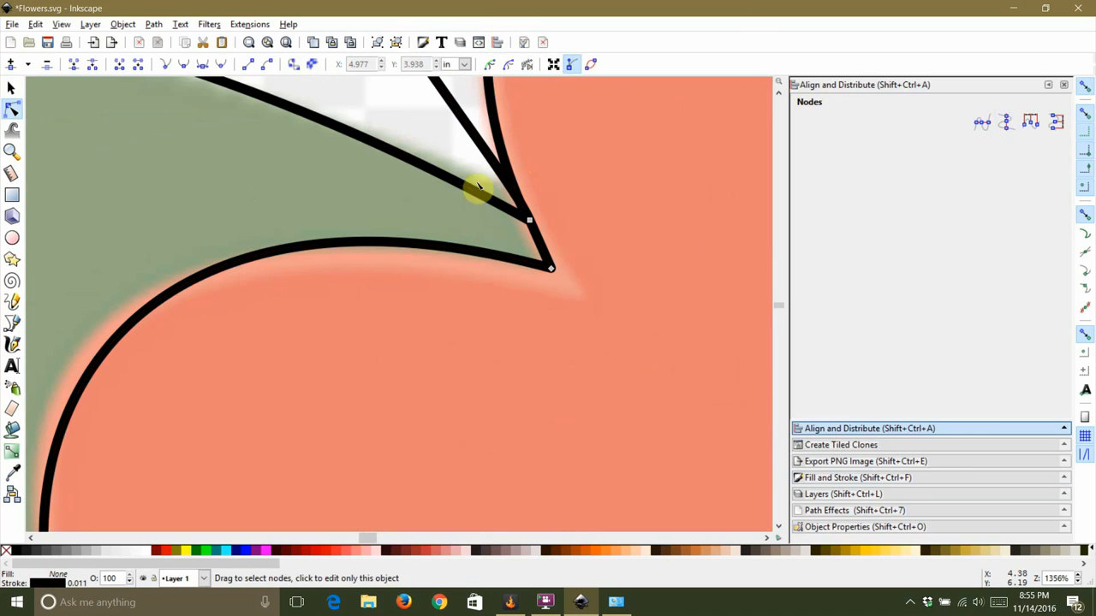
pyautogui.keyDown('shift'); pyautogui.click(469, 181); pyautogui.keyUp('shift')
pyautogui.moveTo(473, 172); pyautogui.dragTo(574, 238)
pyautogui.press('Escape')
pyautogui.moveTo(488, 179); pyautogui.dragTo(580, 239)
pyautogui.click(983, 124)
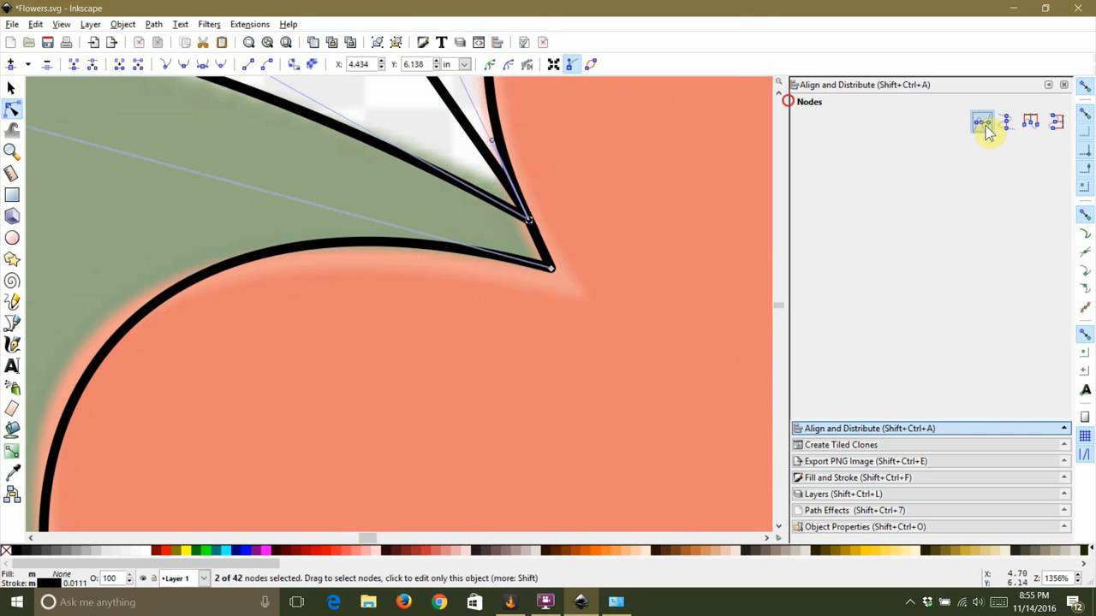
pyautogui.press('Escape')
# Step: Select both the flower outline and the reshaped rectangle path and apply Cut Path
pyautogui.scroll(-6, 614, 215)
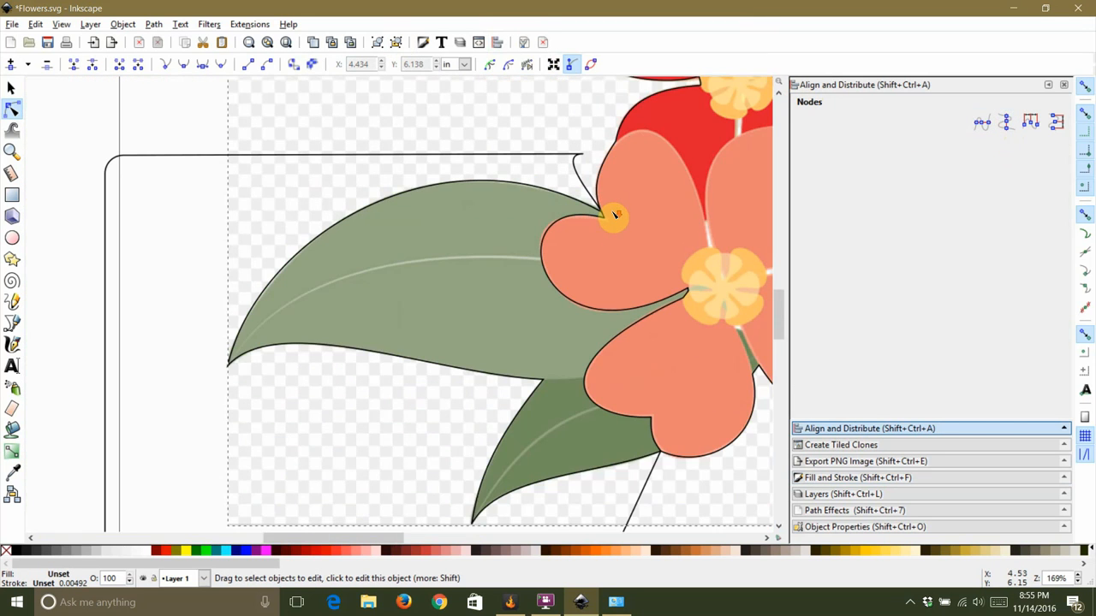
pyautogui.moveTo(492, 173); pyautogui.dragTo(456, 256)
pyautogui.scroll(-1, 484, 158)
pyautogui.scroll(-1, 486, 163)
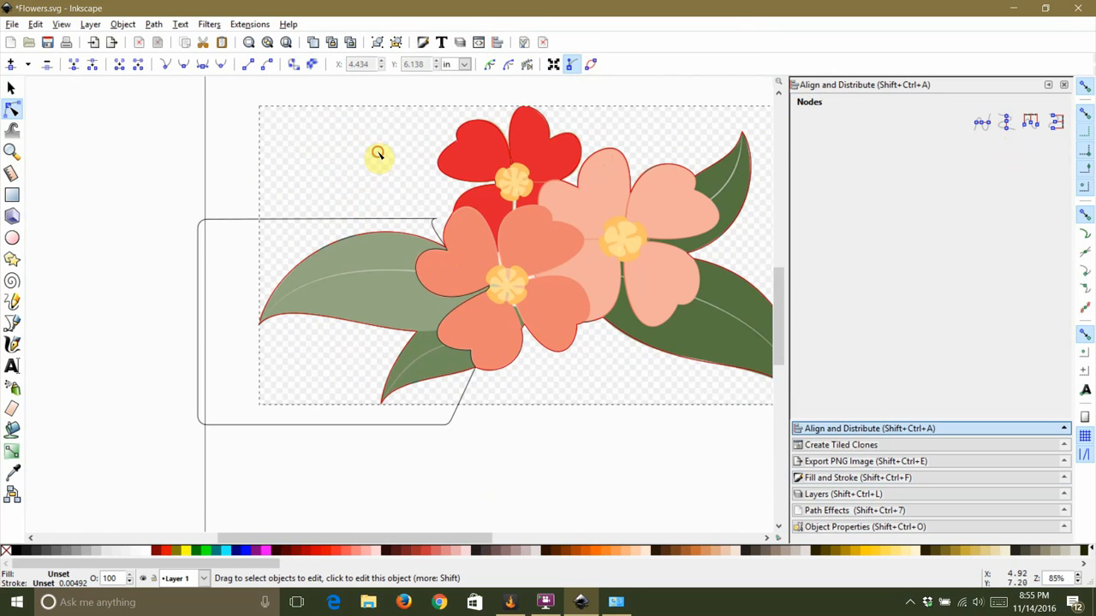
pyautogui.click(472, 198)
pyautogui.keyDown('shift'); pyautogui.click(423, 221); pyautogui.keyUp('shift')
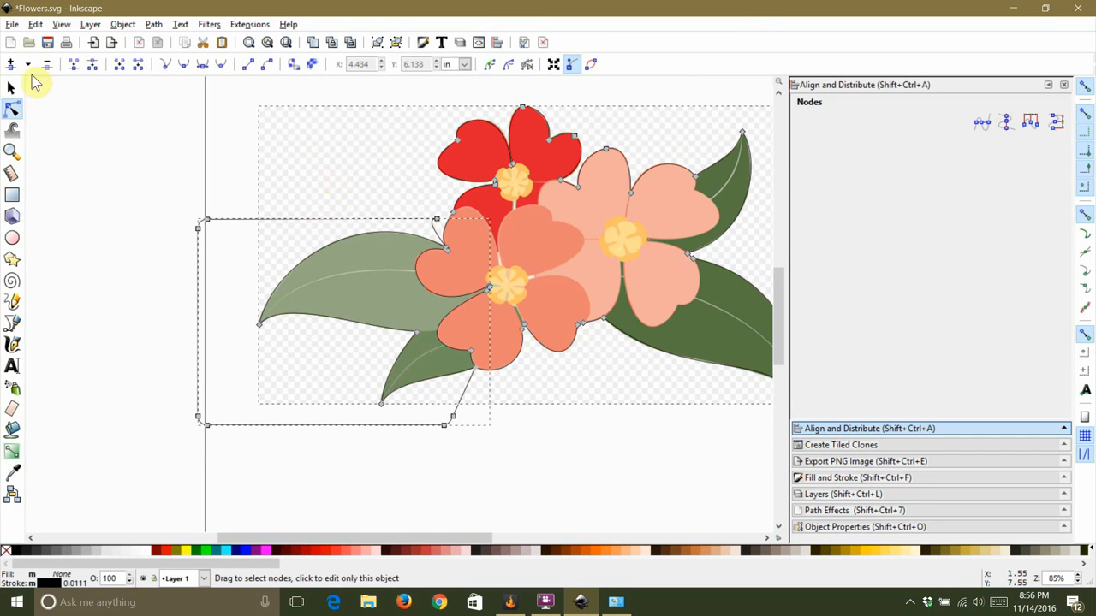
pyautogui.click(11, 85)
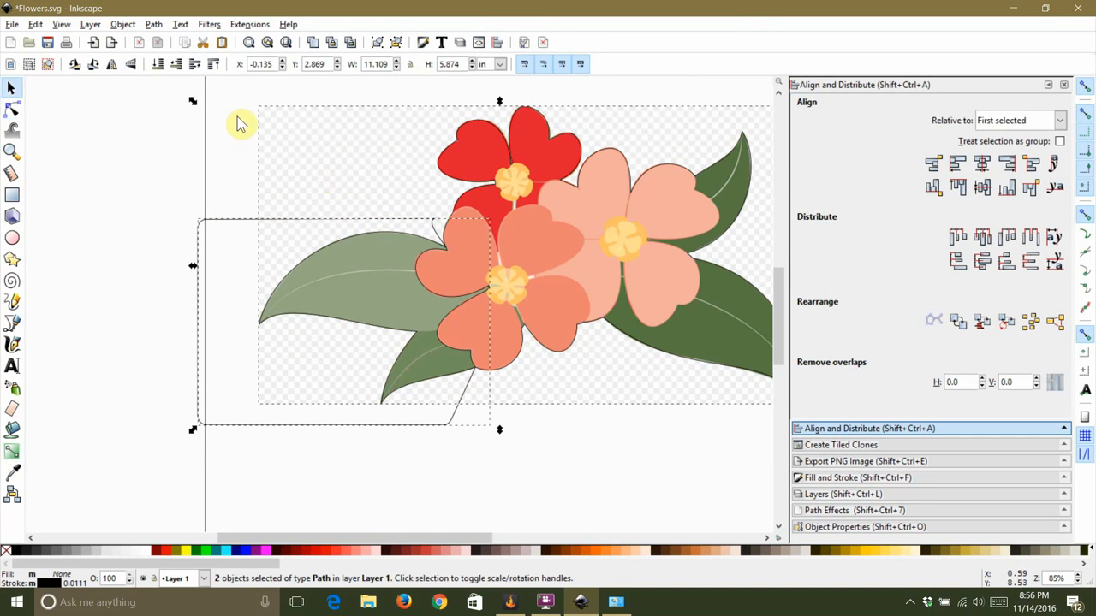
pyautogui.click(153, 24)
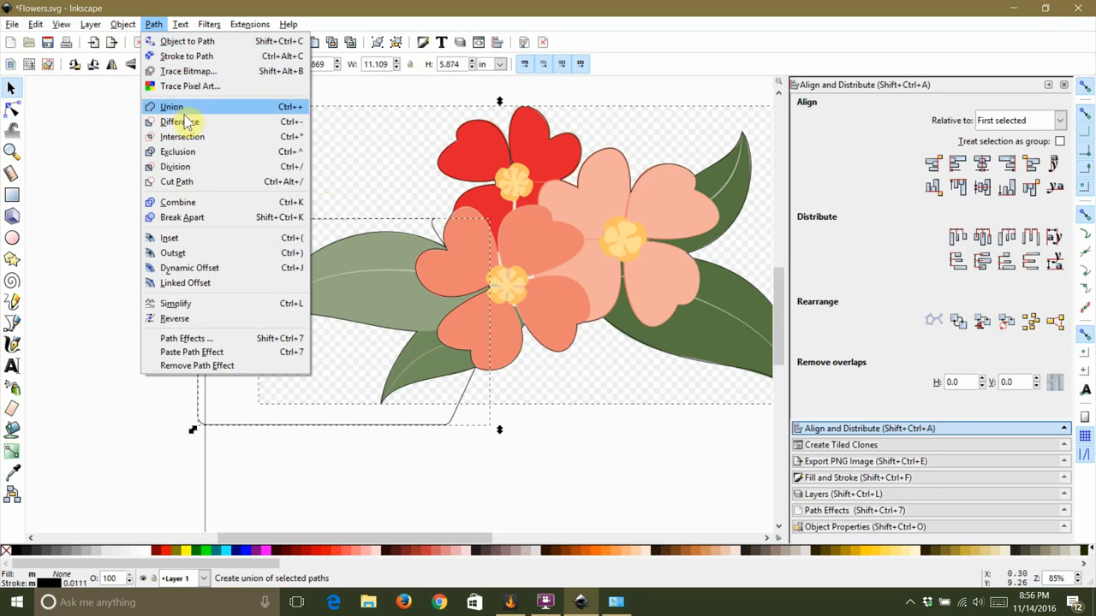
pyautogui.click(174, 166)
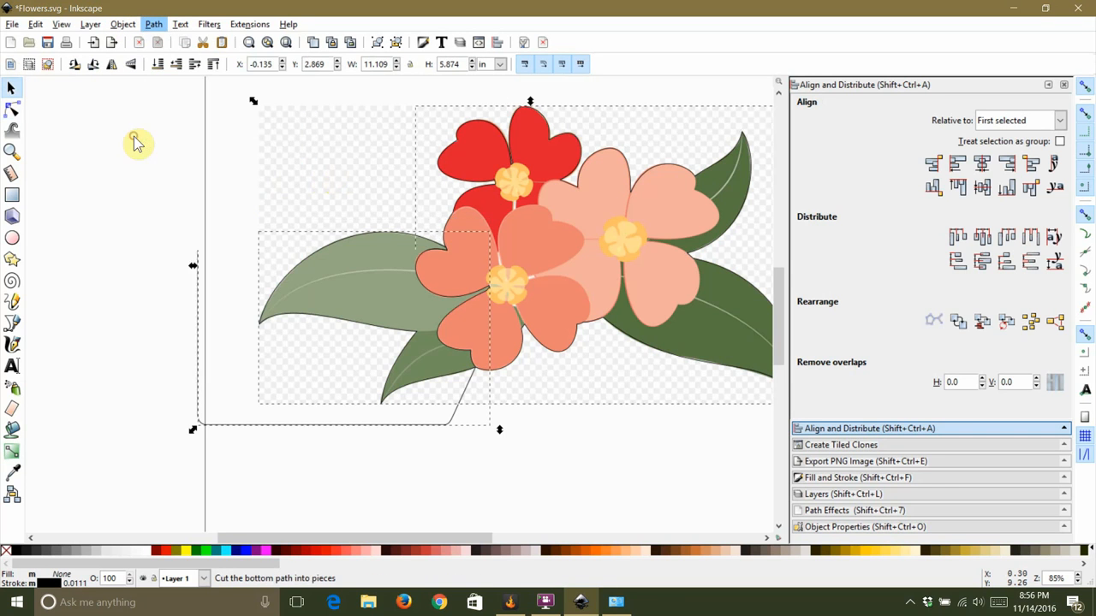
# Step: Fill the lower-left cut section with the dark green sampled from the right leaf
pyautogui.click(374, 237)
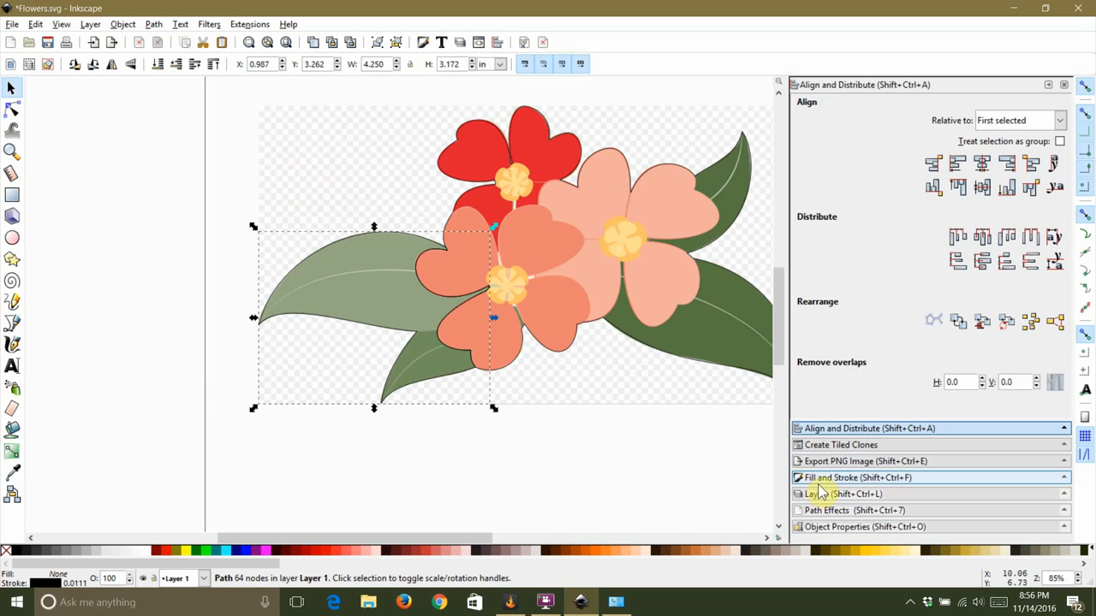
pyautogui.hotkey('shift', 'ctrl', 'f')
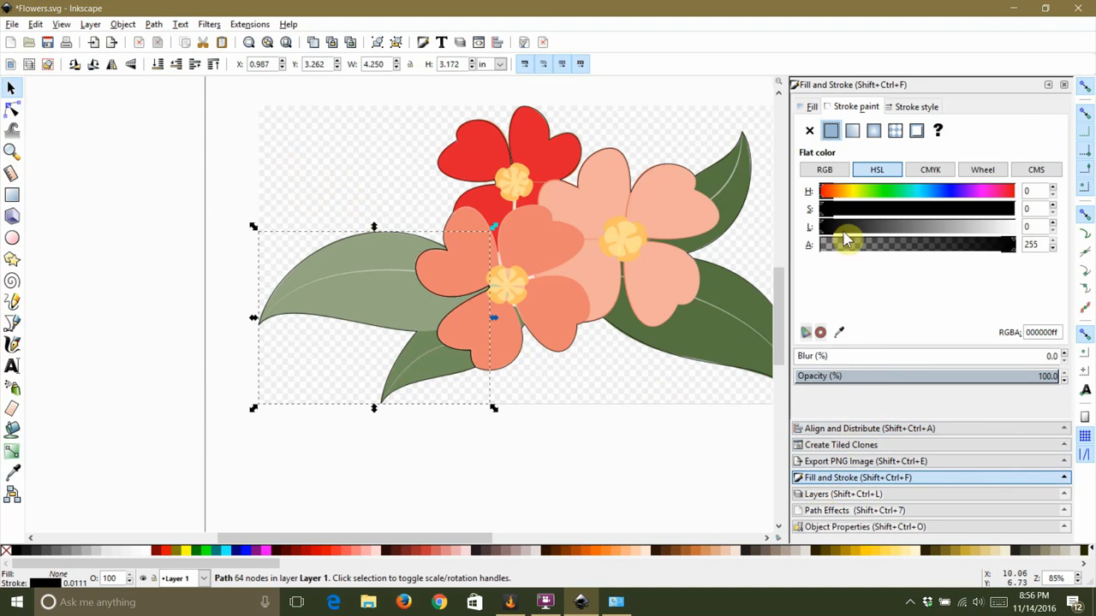
pyautogui.click(809, 107)
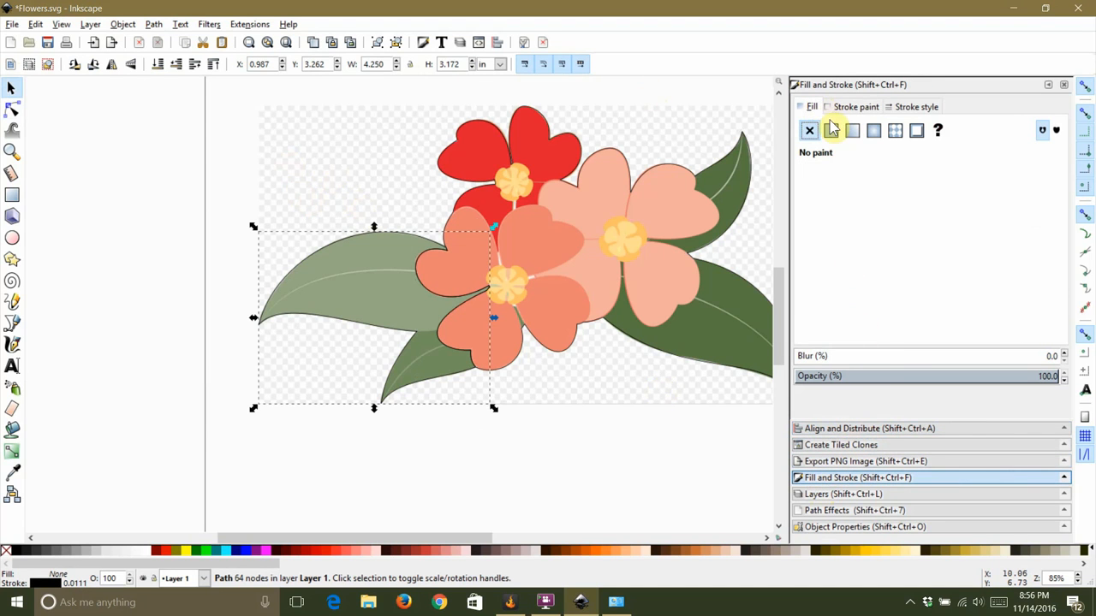
pyautogui.click(830, 131)
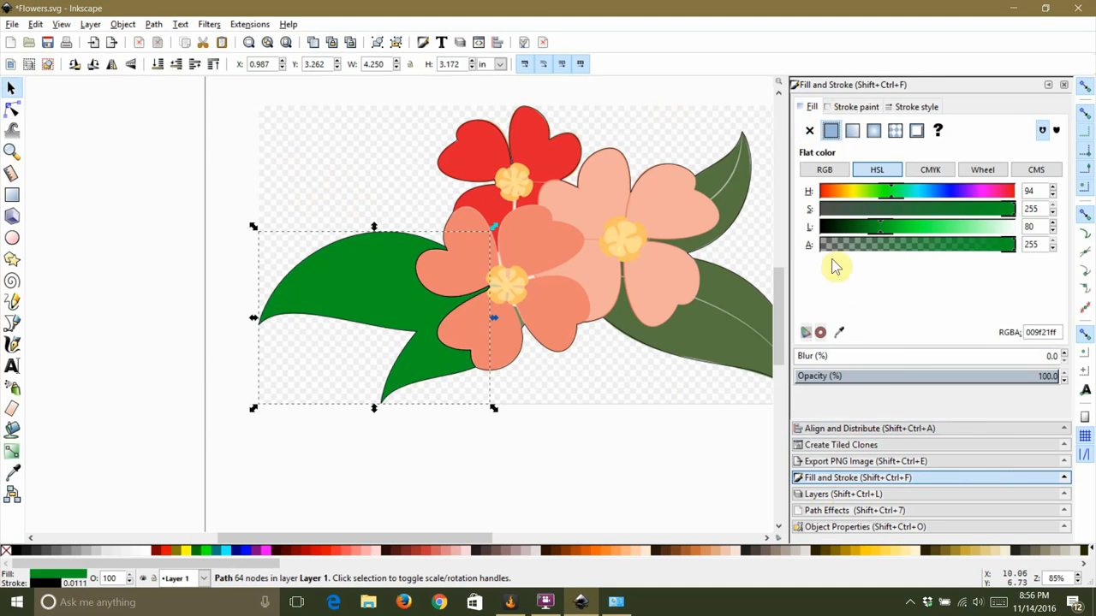
pyautogui.click(839, 333)
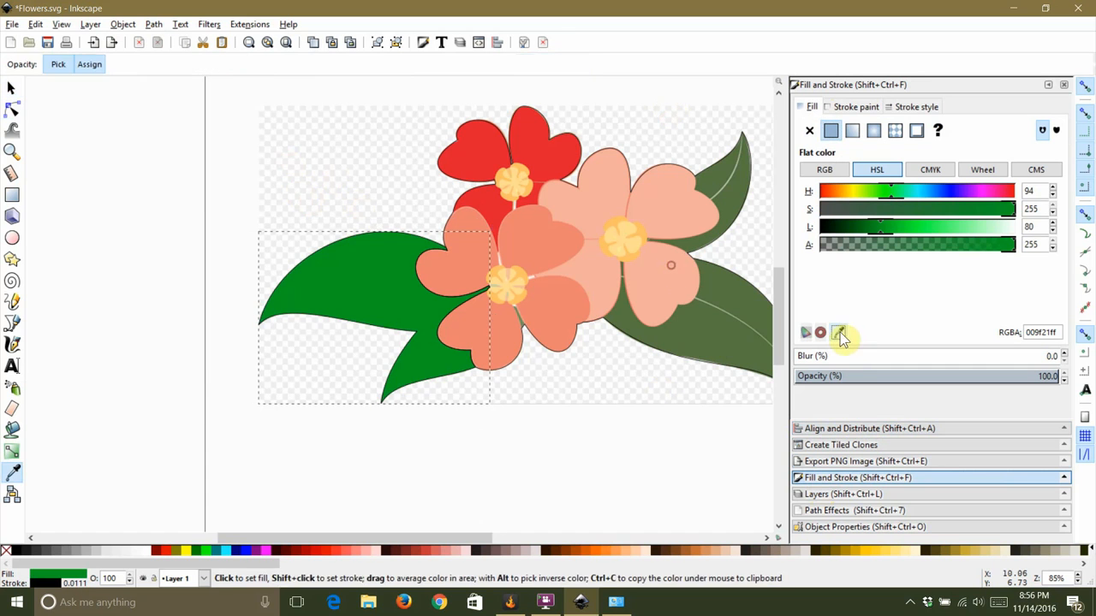
pyautogui.click(723, 340)
pyautogui.click(591, 402)
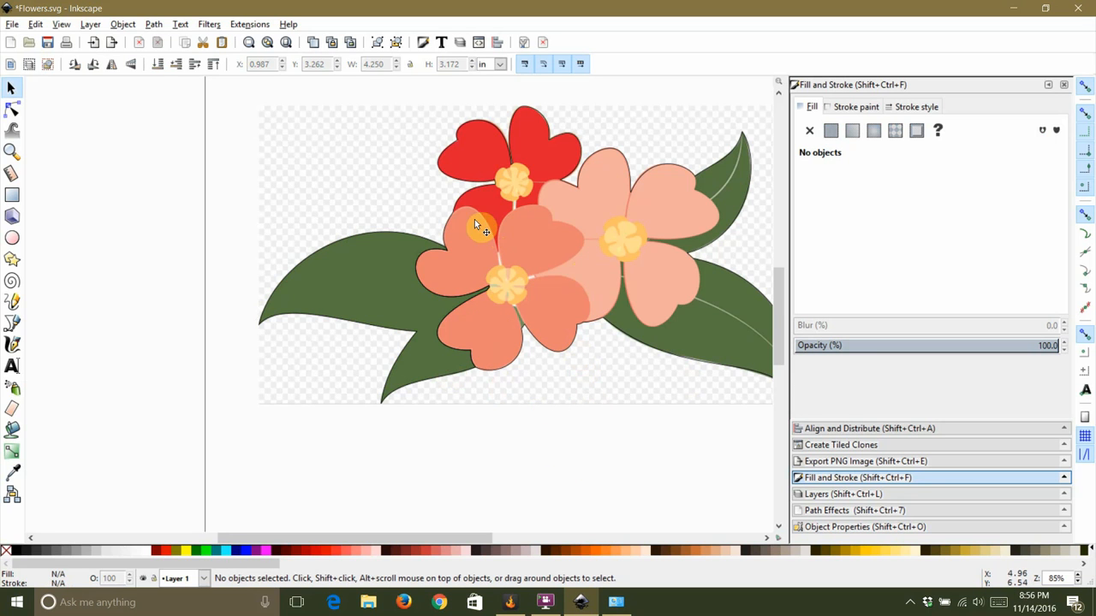
pyautogui.click(370, 157)
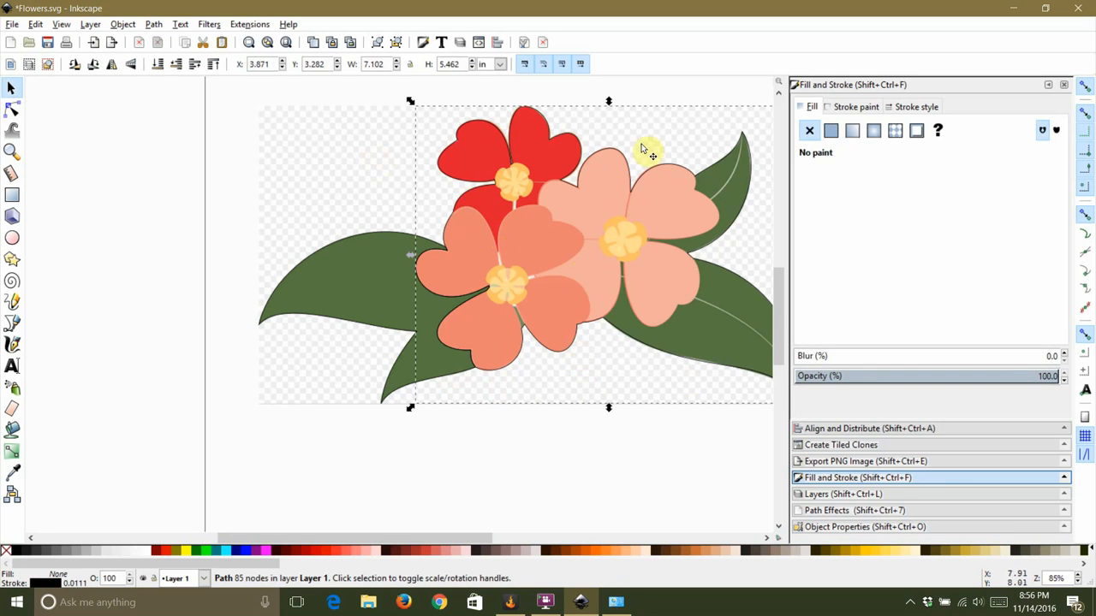
pyautogui.click(831, 131)
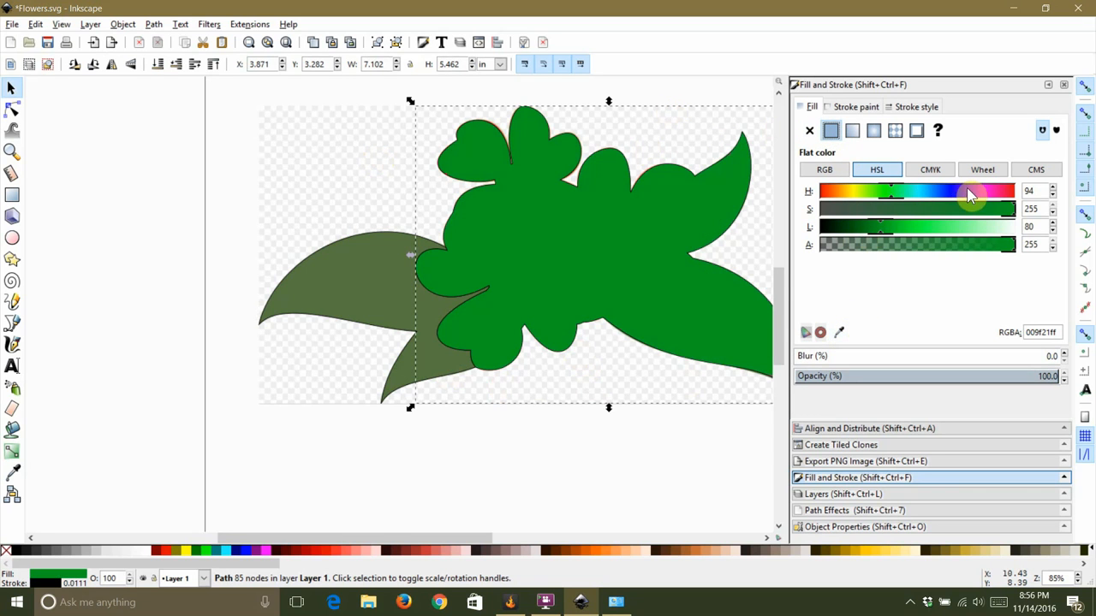
pyautogui.click(988, 194)
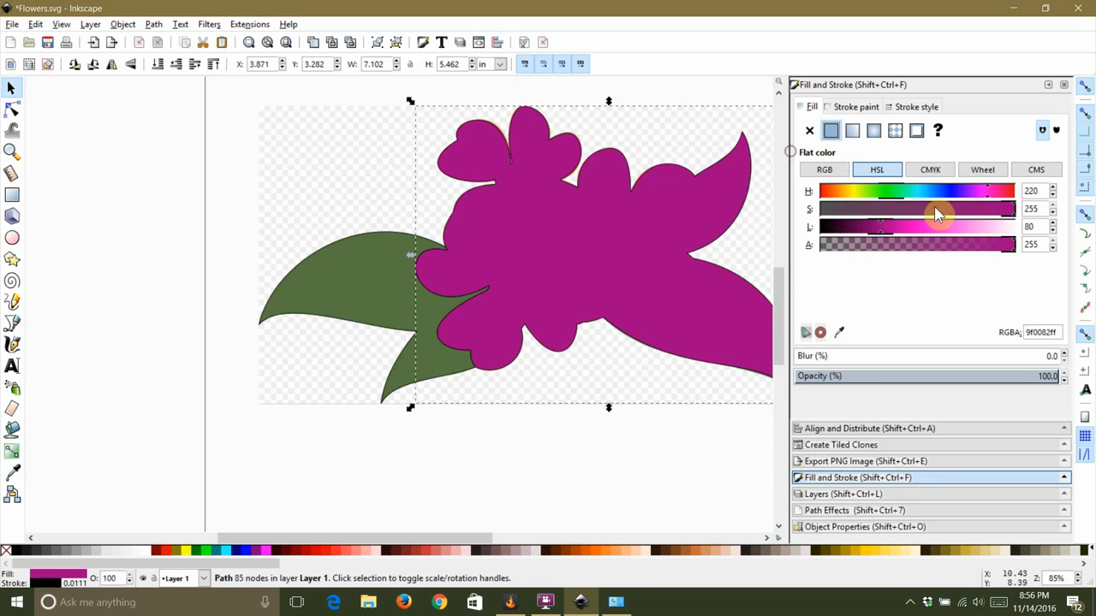
pyautogui.click(912, 226)
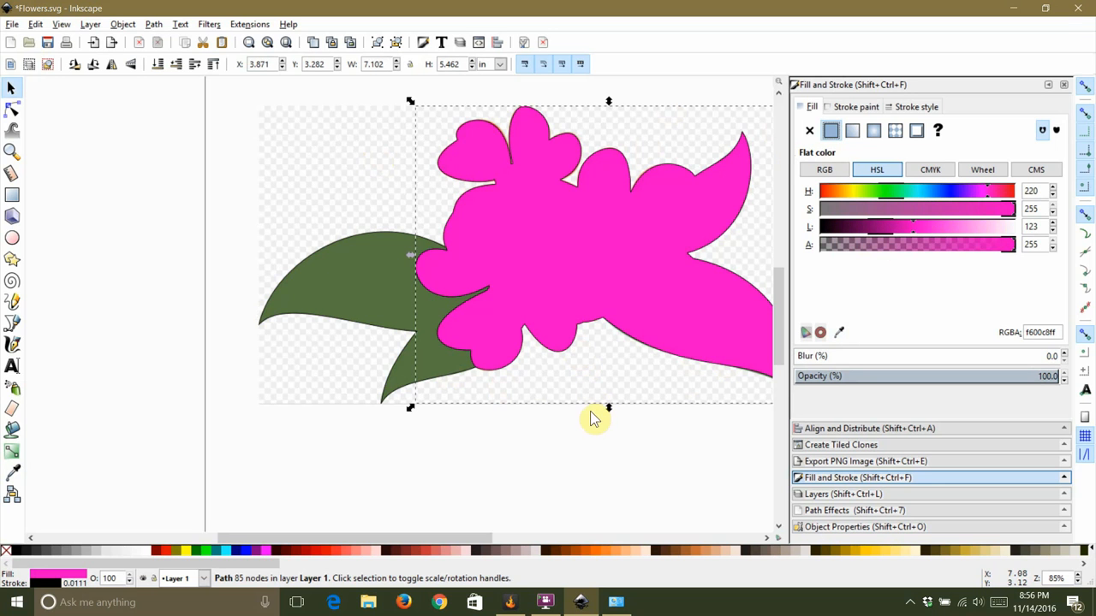
pyautogui.click(817, 131)
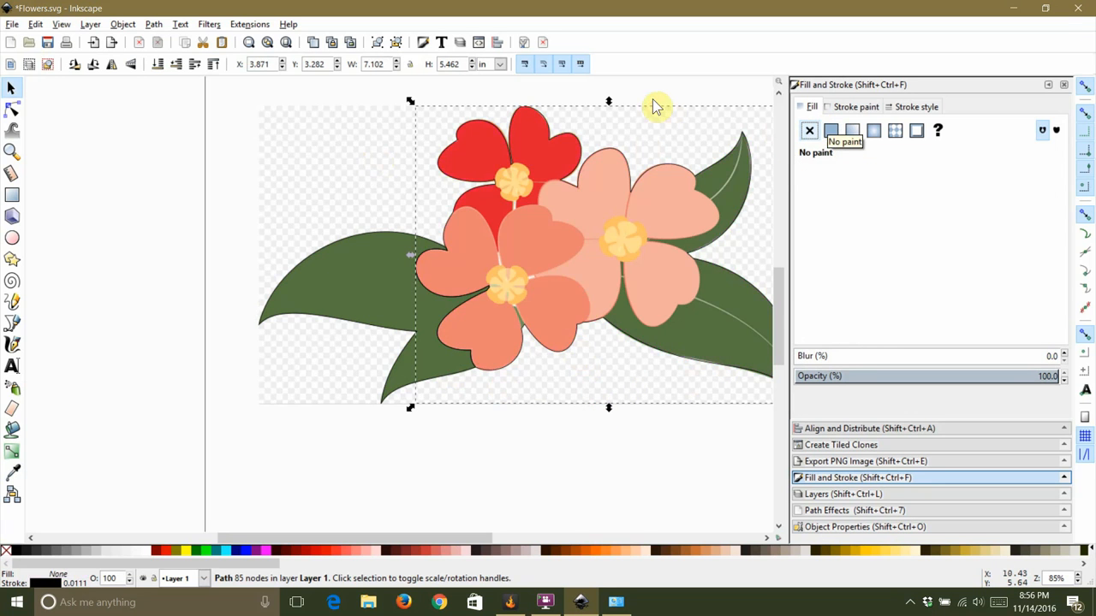
# Step: Draw a rectangle over the lower-left flower and convert it to a path
pyautogui.click(401, 358)
pyautogui.scroll(2, 459, 188)
pyautogui.scroll(-1, 448, 254)
pyautogui.click(12, 195)
pyautogui.scroll(-1, 134, 224)
pyautogui.scroll(1, 372, 160)
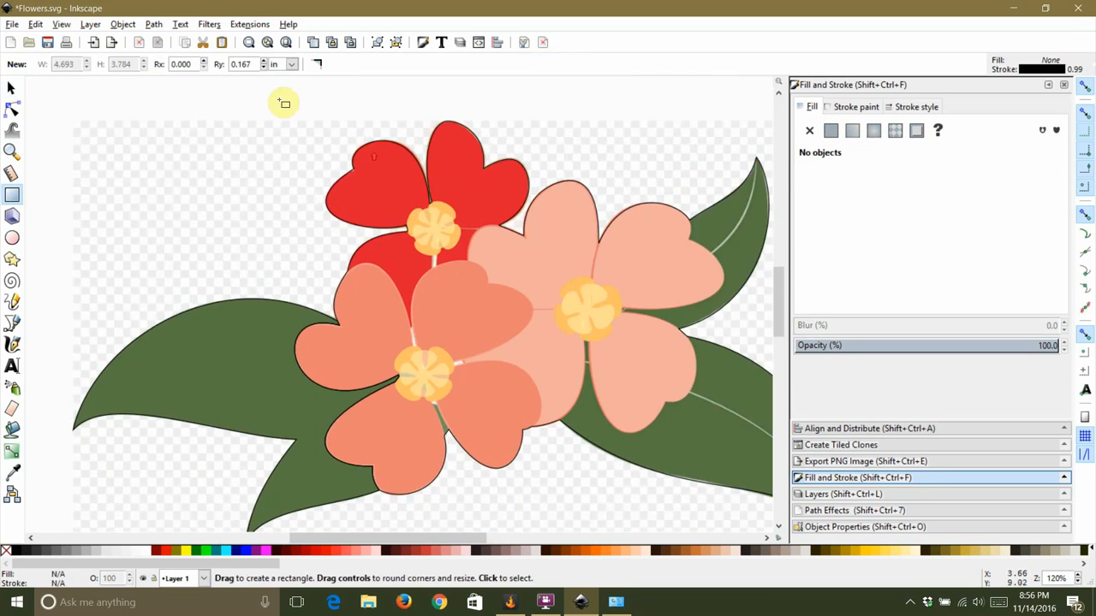
pyautogui.moveTo(254, 240); pyautogui.dragTo(548, 517)
pyautogui.click(12, 109)
pyautogui.click(154, 25)
pyautogui.click(181, 44)
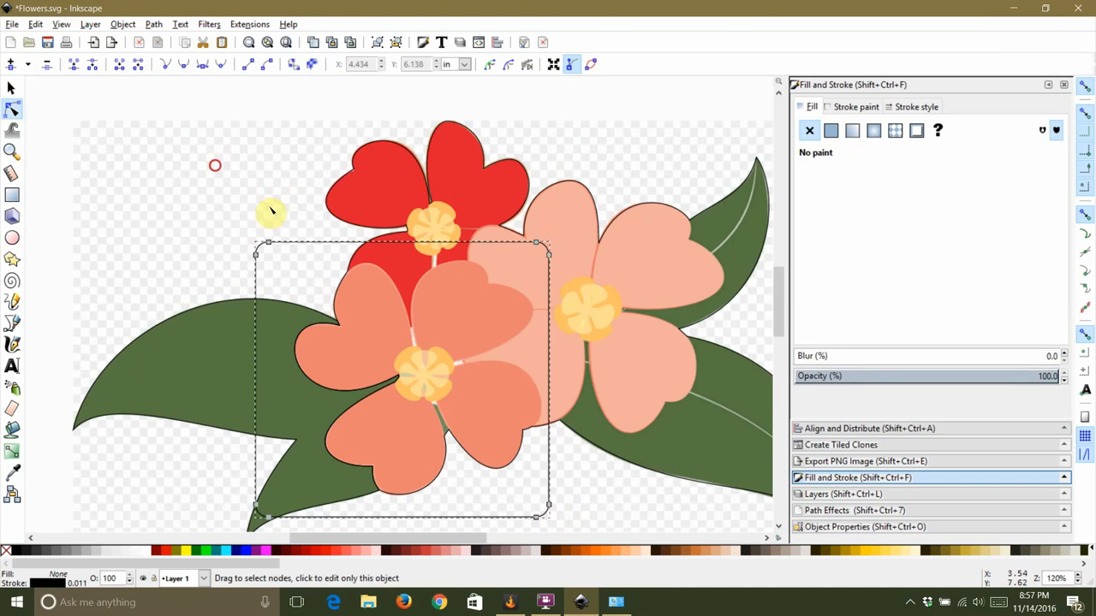
# Step: Add nodes to the rectangle path and drag them to wrap around the lower-left flower's petals
pyautogui.scroll(3, 346, 244)
pyautogui.doubleClick(362, 220)
pyautogui.moveTo(362, 220); pyautogui.dragTo(345, 302)
pyautogui.scroll(-5, 419, 135)
pyautogui.doubleClick(521, 161)
pyautogui.doubleClick(554, 381)
pyautogui.moveTo(521, 162); pyautogui.dragTo(543, 399)
pyautogui.doubleClick(690, 274)
pyautogui.moveTo(689, 274); pyautogui.dragTo(746, 222)
pyautogui.hscroll(10, 318, 266)
pyautogui.moveTo(655, 113); pyautogui.dragTo(417, 453)
pyautogui.moveTo(691, 149); pyautogui.dragTo(426, 471)
pyautogui.scroll(-2, 428, 376)
pyautogui.scroll(-5, 479, 368)
pyautogui.scroll(1, 441, 353)
pyautogui.doubleClick(470, 402)
pyautogui.moveTo(471, 402); pyautogui.dragTo(538, 396)
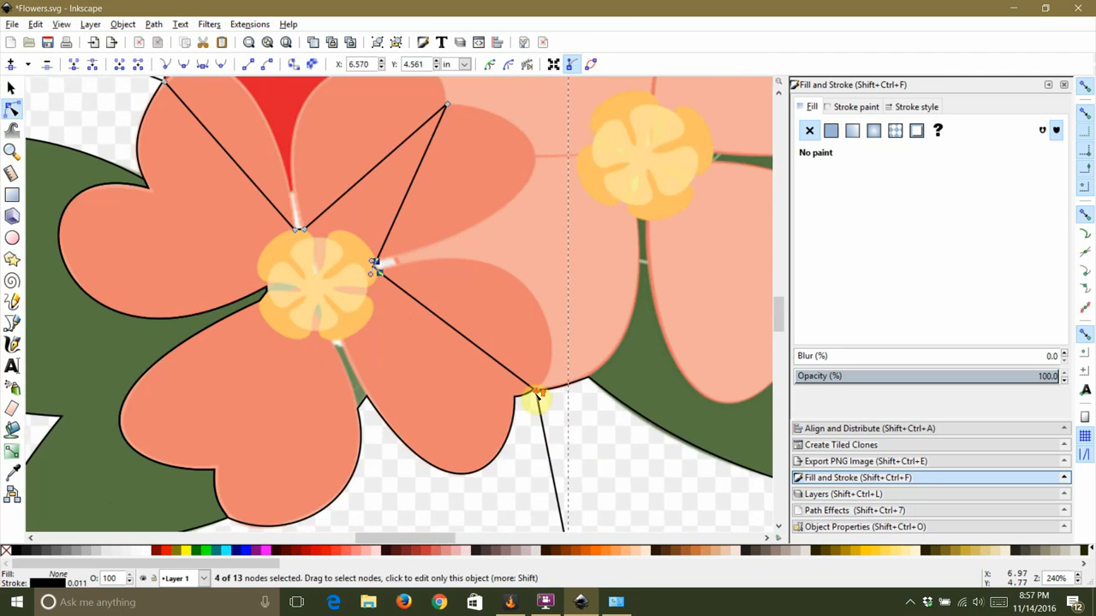
# Step: Move the path's nodes to follow the petal edges around the lower flower's centre
pyautogui.scroll(3, 544, 421)
pyautogui.scroll(-3, 548, 322)
pyautogui.scroll(2, 268, 176)
pyautogui.moveTo(268, 176); pyautogui.dragTo(448, 315)
pyautogui.moveTo(369, 159); pyautogui.dragTo(361, 165)
pyautogui.moveTo(559, 296); pyautogui.dragTo(476, 178)
pyautogui.moveTo(599, 154)
pyautogui.mouseDown()
pyautogui.moveTo(600, 174)
pyautogui.moveTo(602, 162)
pyautogui.mouseUp()
pyautogui.click(663, 203)
pyautogui.moveTo(578, 111); pyautogui.dragTo(646, 88)
pyautogui.moveTo(403, 165); pyautogui.dragTo(373, 140)
pyautogui.moveTo(648, 87); pyautogui.dragTo(666, 147)
pyautogui.moveTo(373, 198); pyautogui.dragTo(365, 193)
pyautogui.click(325, 193)
pyautogui.scroll(-2, 325, 193)
pyautogui.press('Escape')
pyautogui.scroll(1, 471, 299)
pyautogui.click(466, 276)
pyautogui.moveTo(467, 278); pyautogui.dragTo(584, 249)
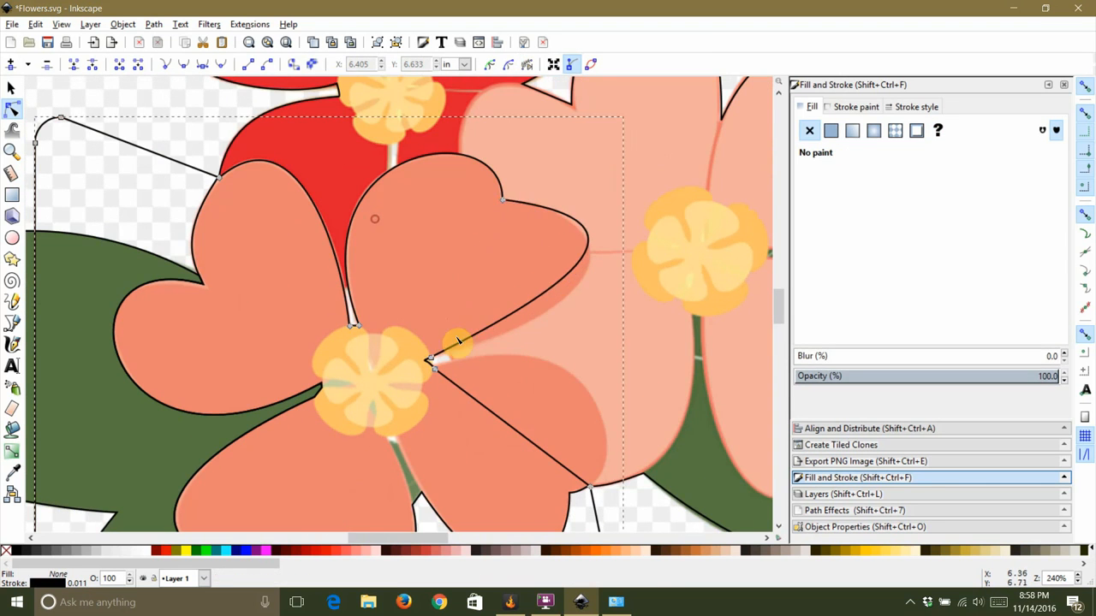
pyautogui.moveTo(590, 332); pyautogui.dragTo(580, 328)
pyautogui.click(454, 462)
# Step: Curve the path segment near the flower centre to hug the gap between the petals
pyautogui.scroll(1, 454, 462)
pyautogui.click(428, 336)
pyautogui.moveTo(418, 323); pyautogui.dragTo(411, 324)
pyautogui.moveTo(516, 402); pyautogui.dragTo(700, 425)
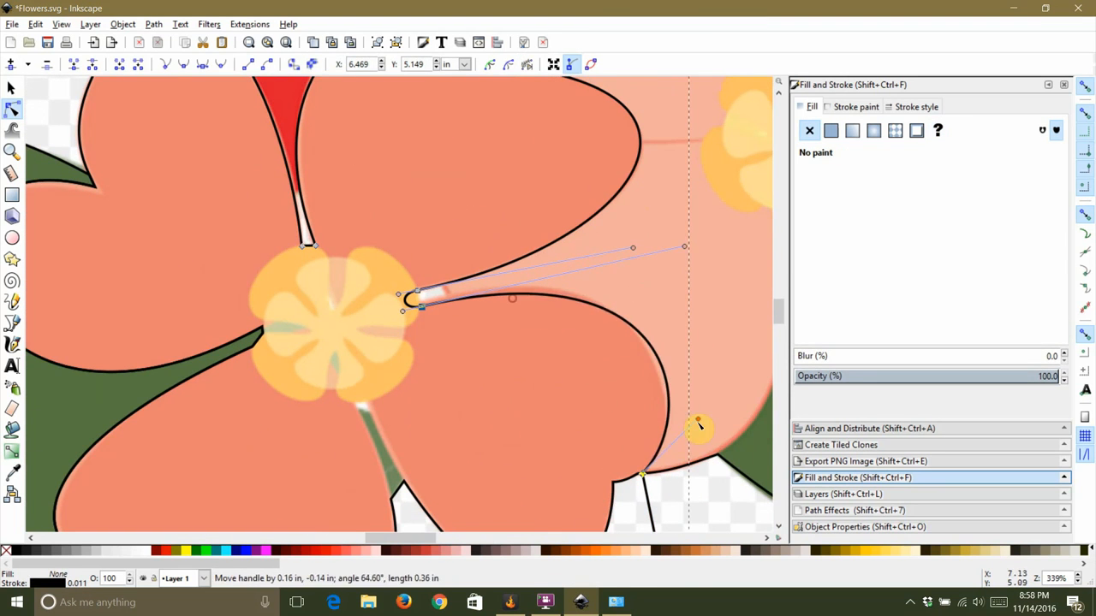
pyautogui.moveTo(684, 249); pyautogui.dragTo(663, 227)
pyautogui.scroll(3, 415, 286)
pyautogui.moveTo(460, 379); pyautogui.dragTo(327, 199)
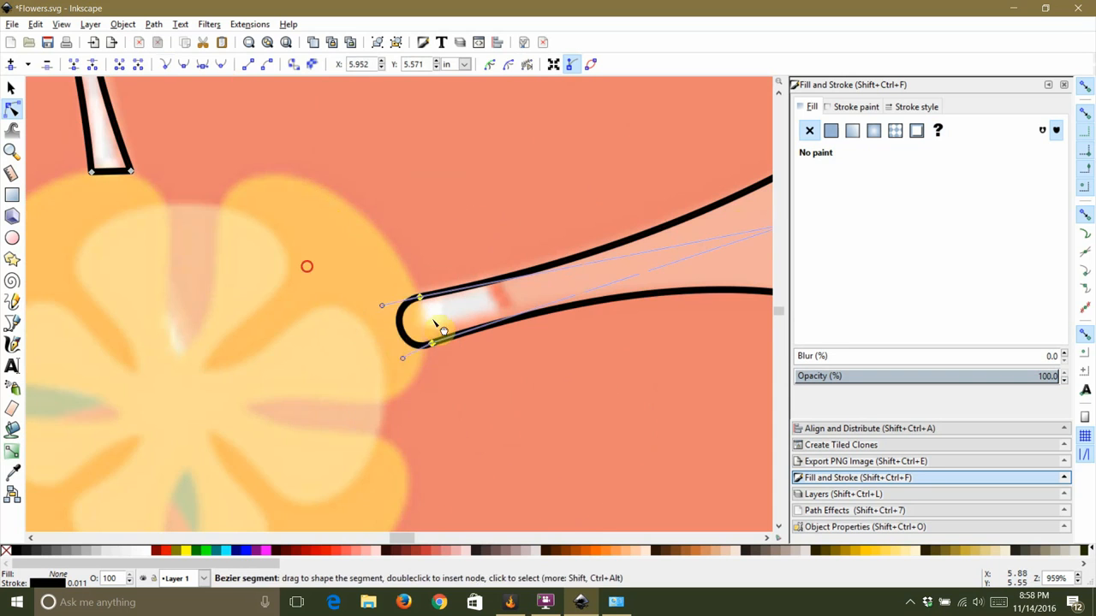
pyautogui.moveTo(389, 335); pyautogui.dragTo(427, 315)
pyautogui.scroll(2, 425, 306)
pyautogui.moveTo(401, 274)
pyautogui.mouseDown()
pyautogui.moveTo(463, 366)
pyautogui.moveTo(439, 377)
pyautogui.mouseUp()
pyautogui.moveTo(436, 378); pyautogui.dragTo(432, 375)
pyautogui.click(501, 418)
pyautogui.scroll(-8, 375, 296)
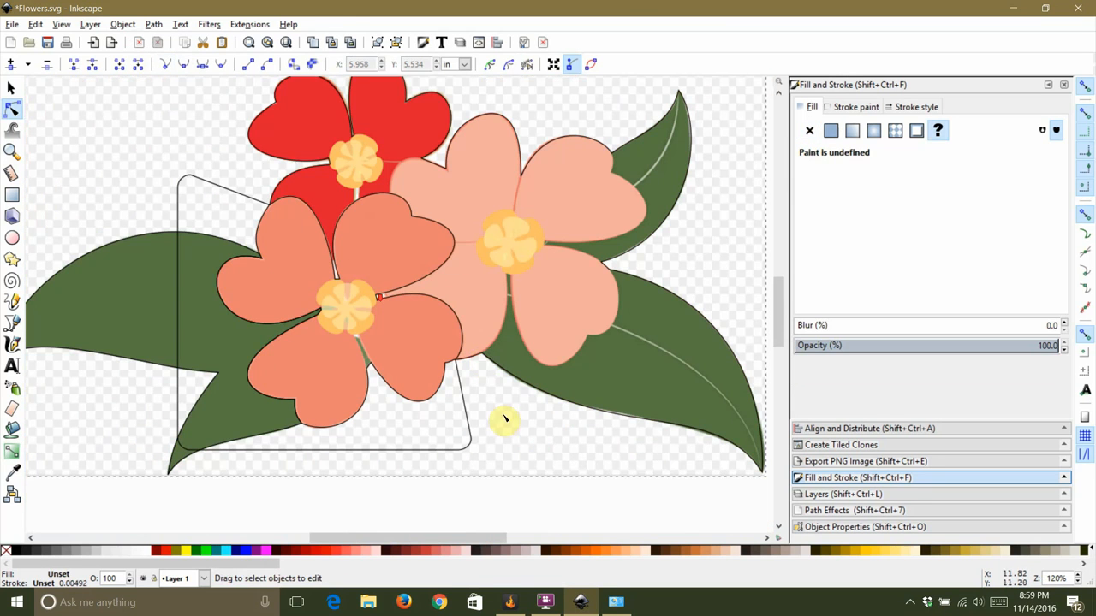
# Step: Select the flower outline together with the reshaped path and apply Cut Path
pyautogui.click(11, 88)
pyautogui.click(360, 196)
pyautogui.keyDown('shift'); pyautogui.click(191, 176); pyautogui.keyUp('shift')
pyautogui.click(151, 24)
pyautogui.click(158, 137)
pyautogui.click(137, 129)
# Step: Fill the lower-left flower section with a salmon color sampled from the artwork
pyautogui.click(274, 208)
pyautogui.click(831, 130)
pyautogui.click(839, 332)
pyautogui.click(562, 240)
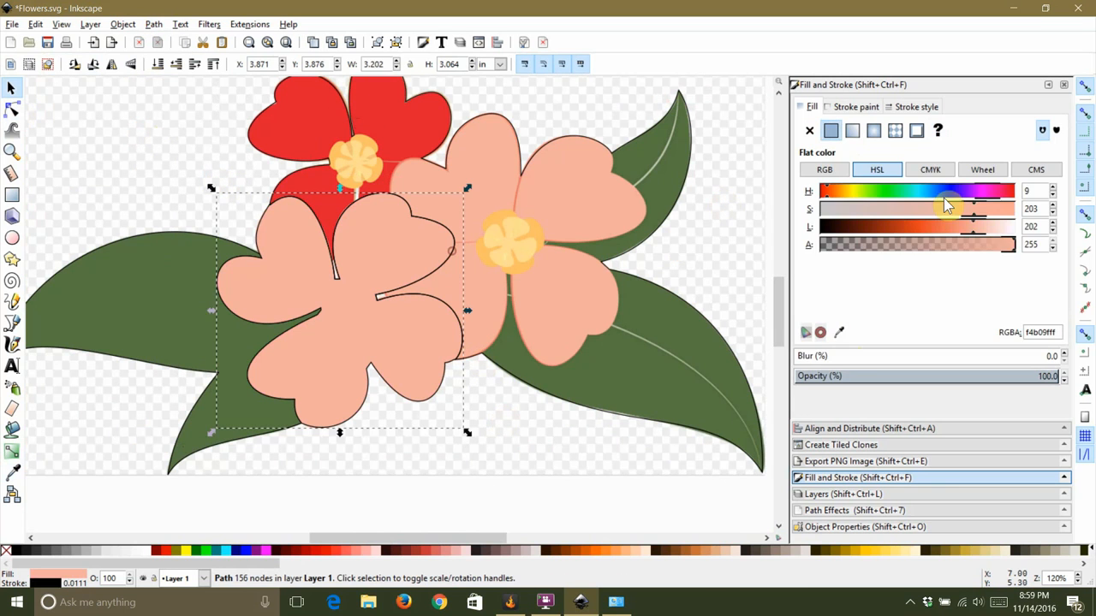
pyautogui.click(724, 248)
pyautogui.click(327, 237)
pyautogui.click(425, 500)
pyautogui.click(463, 392)
pyautogui.click(830, 130)
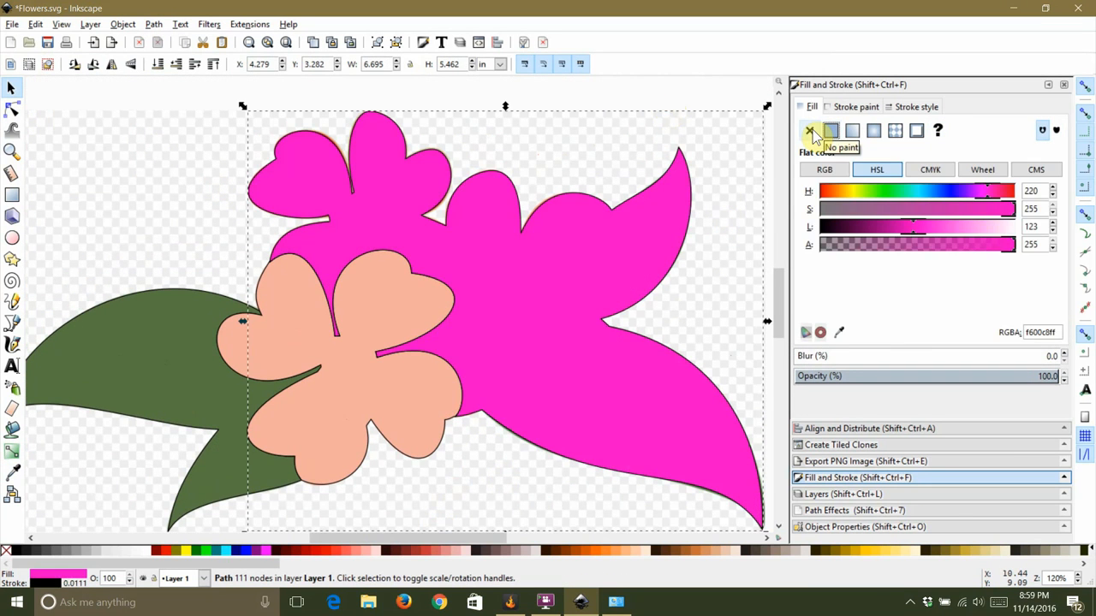
pyautogui.click(810, 131)
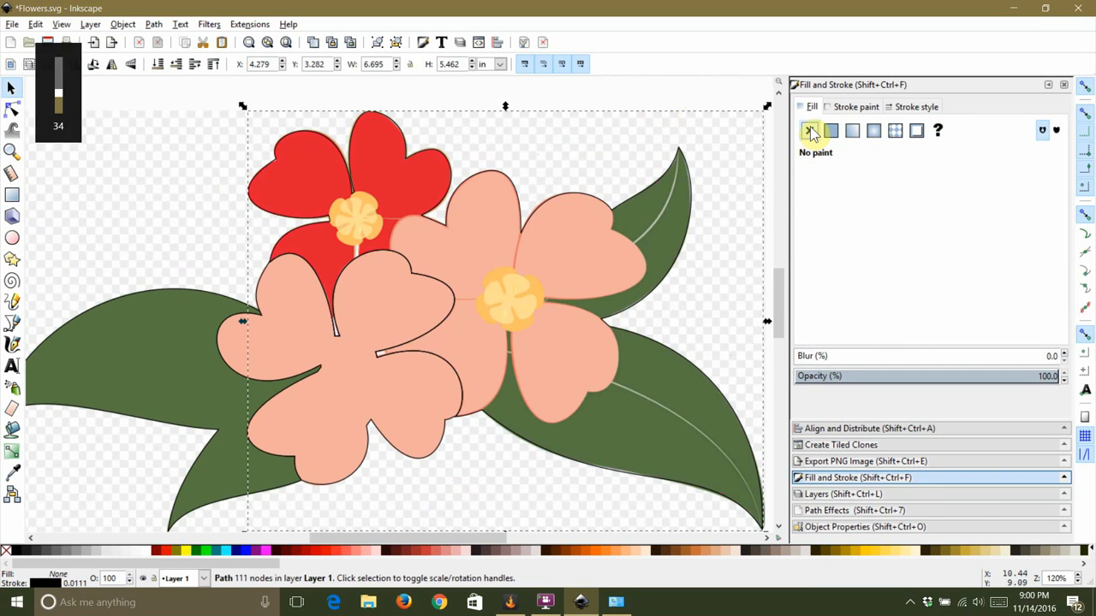
pyautogui.click(532, 87)
pyautogui.click(338, 319)
pyautogui.click(211, 262)
pyautogui.click(229, 323)
pyautogui.click(810, 130)
pyautogui.click(648, 104)
# Step: Draw a rectangle over the stem below the lower flower's centre and convert it to a path
pyautogui.scroll(2, 318, 382)
pyautogui.moveTo(353, 402); pyautogui.dragTo(319, 267)
pyautogui.scroll(2, 329, 267)
pyautogui.click(16, 199)
pyautogui.moveTo(325, 224)
pyautogui.mouseDown()
pyautogui.moveTo(470, 416)
pyautogui.moveTo(462, 409)
pyautogui.mouseUp()
pyautogui.click(12, 110)
pyautogui.click(154, 24)
pyautogui.click(177, 41)
# Step: Move and delete the new path's nodes so it fits around the stem
pyautogui.click(382, 229)
pyautogui.click(383, 226)
pyautogui.moveTo(377, 224)
pyautogui.mouseDown()
pyautogui.moveTo(357, 238)
pyautogui.moveTo(378, 240)
pyautogui.mouseUp()
pyautogui.moveTo(462, 275); pyautogui.dragTo(430, 352)
pyautogui.moveTo(325, 275); pyautogui.dragTo(410, 377)
pyautogui.moveTo(329, 361); pyautogui.dragTo(303, 330)
pyautogui.press('Delete')
pyautogui.click(462, 358)
pyautogui.press('Delete')
pyautogui.moveTo(179, 323); pyautogui.dragTo(450, 434)
# Step: Adjust the remaining stem path nodes to follow the stem edges at the flower centre
pyautogui.scroll(3, 359, 238)
pyautogui.click(351, 220)
pyautogui.moveTo(271, 211); pyautogui.dragTo(333, 219)
pyautogui.moveTo(469, 268); pyautogui.dragTo(419, 316)
pyautogui.moveTo(424, 228); pyautogui.dragTo(442, 230)
pyautogui.moveTo(277, 187); pyautogui.dragTo(451, 341)
pyautogui.click(165, 64)
pyautogui.moveTo(353, 221)
pyautogui.mouseDown()
pyautogui.moveTo(366, 254)
pyautogui.moveTo(359, 232)
pyautogui.mouseUp()
pyautogui.click(415, 236)
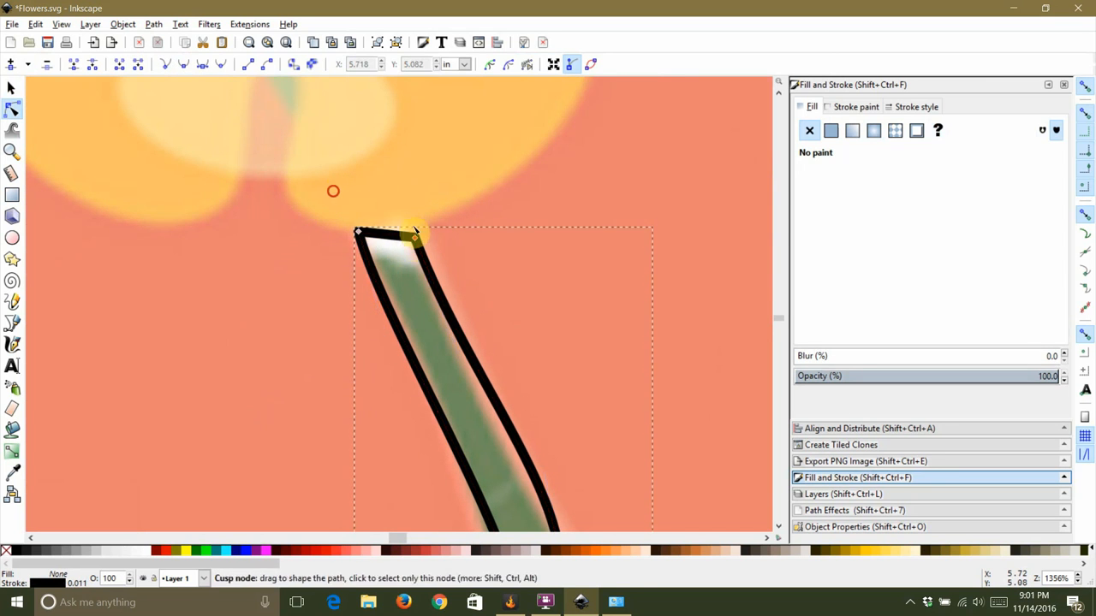
# Step: Select the two nodes at the stem base and align them horizontally and vertically to one point
pyautogui.click(660, 299)
pyautogui.scroll(-5, 499, 269)
pyautogui.click(505, 443)
pyautogui.moveTo(469, 415); pyautogui.dragTo(531, 469)
pyautogui.click(882, 428)
pyautogui.click(1001, 123)
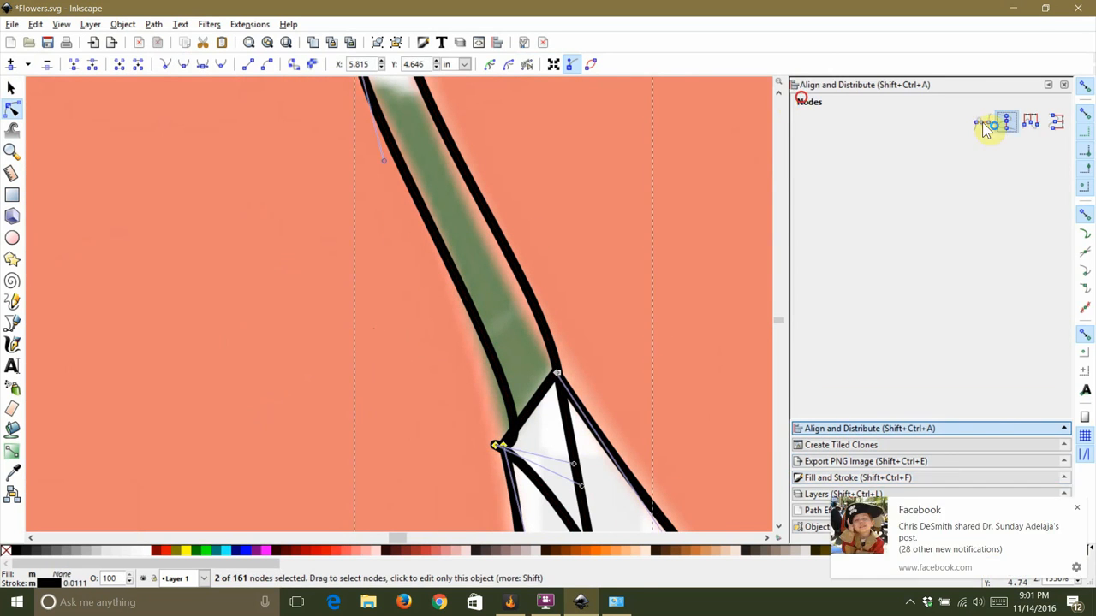
pyautogui.click(983, 123)
pyautogui.click(1073, 504)
# Step: Select the two nodes at the stem junction and align them to the same point
pyautogui.click(521, 418)
pyautogui.moveTo(514, 432); pyautogui.dragTo(489, 385)
pyautogui.click(555, 416)
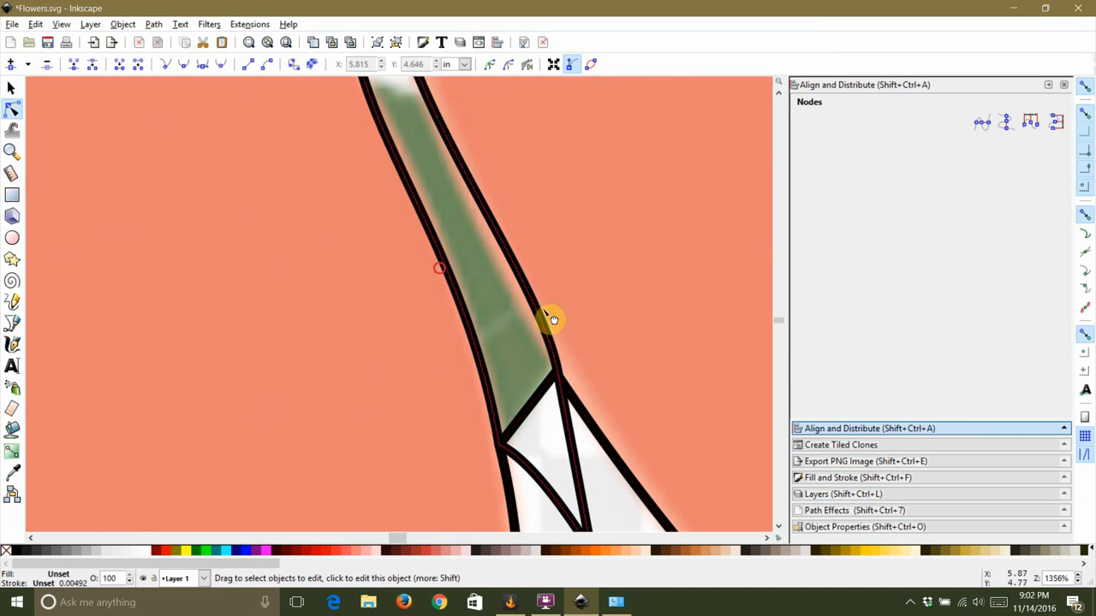
pyautogui.moveTo(545, 358); pyautogui.dragTo(575, 393)
pyautogui.click(1006, 123)
pyautogui.click(982, 123)
# Step: Drag the curve handle so the stem path follows the stem's edge
pyautogui.click(555, 351)
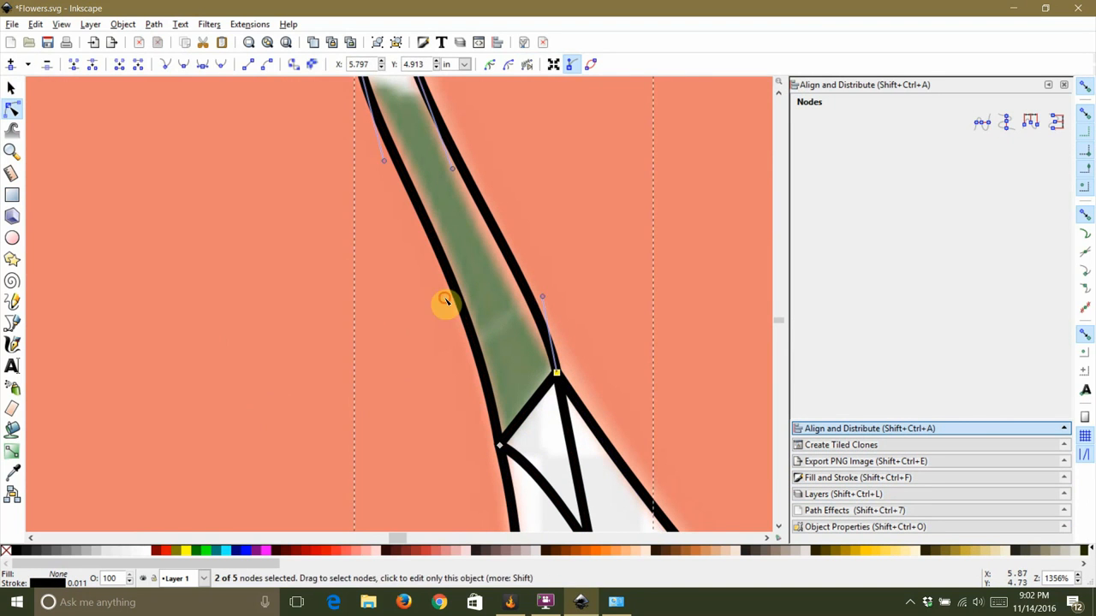
pyautogui.moveTo(544, 299); pyautogui.dragTo(524, 296)
pyautogui.click(477, 291)
pyautogui.scroll(3, 478, 291)
pyautogui.scroll(-3, 479, 291)
# Step: Select the stem path with the lower flower section and cut the section along it
pyautogui.click(11, 89)
pyautogui.click(516, 405)
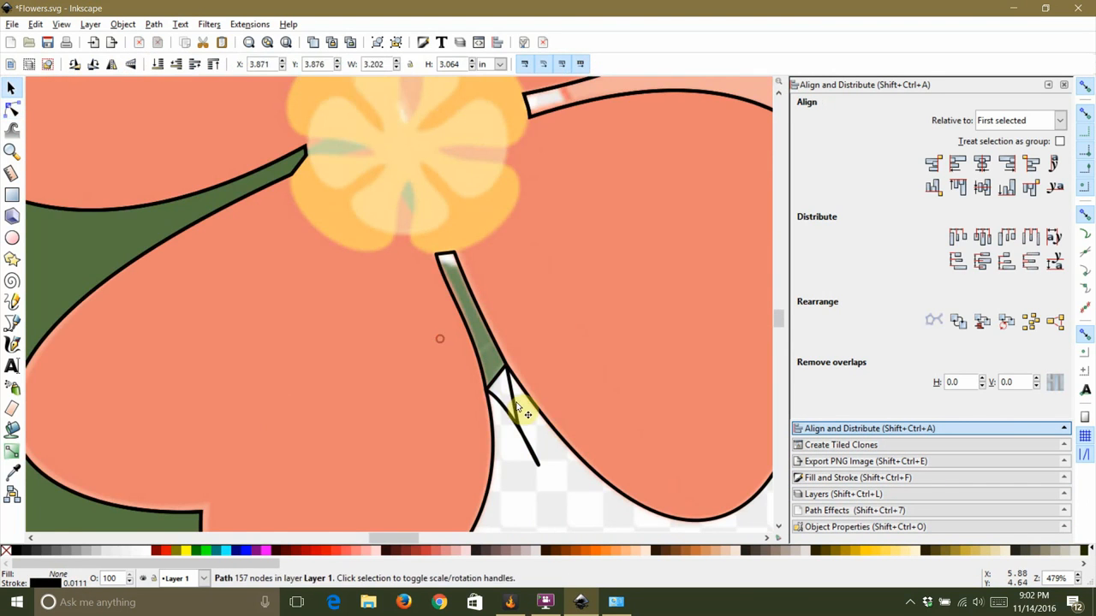
pyautogui.scroll(-2, 440, 328)
pyautogui.click(156, 26)
pyautogui.click(178, 167)
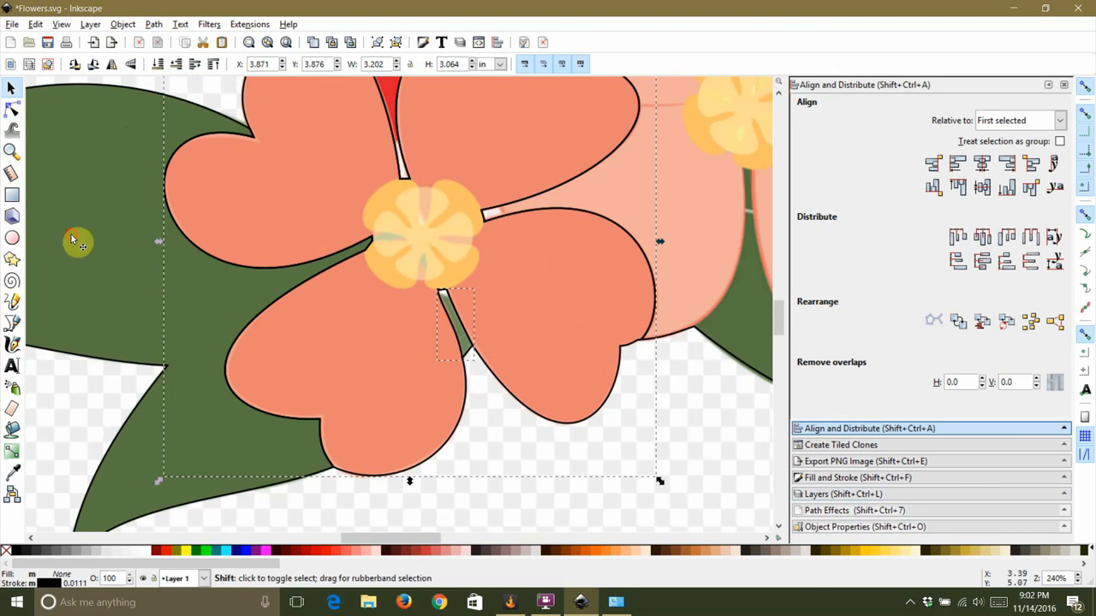
# Step: Select the stem section and change its stacking order
pyautogui.click(374, 280)
pyautogui.click(422, 413)
pyautogui.moveTo(324, 242); pyautogui.dragTo(445, 361)
pyautogui.hotkey('ctrl', 'z')
pyautogui.click(396, 387)
pyautogui.click(443, 292)
pyautogui.click(123, 24)
pyautogui.click(124, 216)
# Step: Select the stem section together with the green leaf section and merge them into one path
pyautogui.click(563, 511)
pyautogui.click(467, 347)
pyautogui.keyDown('shift'); pyautogui.click(238, 493); pyautogui.keyUp('shift')
pyautogui.click(155, 24)
pyautogui.click(172, 107)
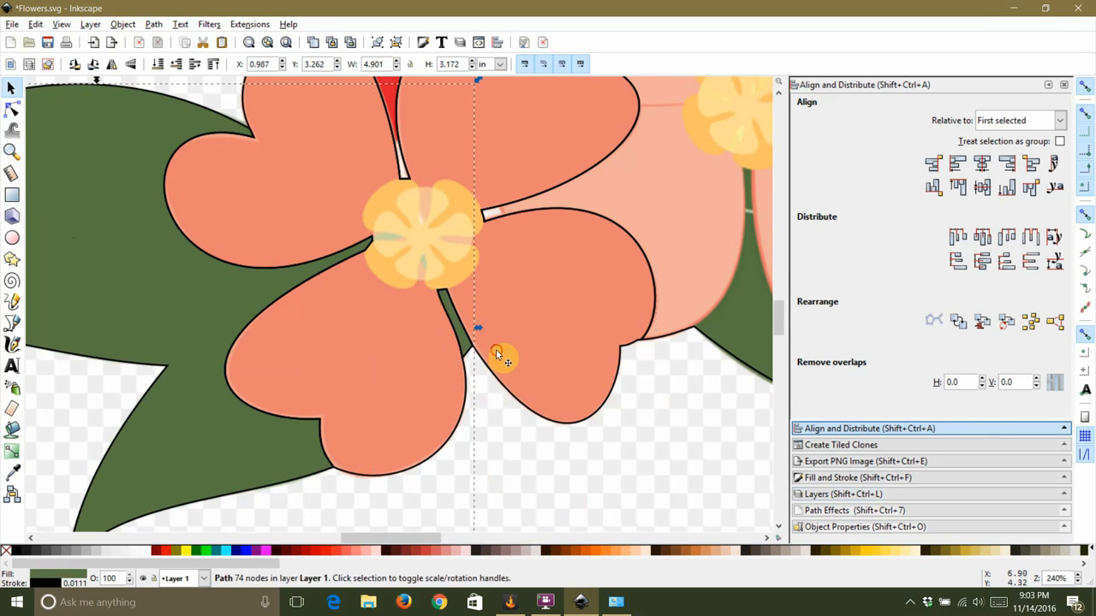
# Step: Draw a rounded four-corner star over the lower flower's center and convert it to a path
pyautogui.click(618, 430)
pyautogui.scroll(-1, 621, 431)
pyautogui.scroll(3, 450, 274)
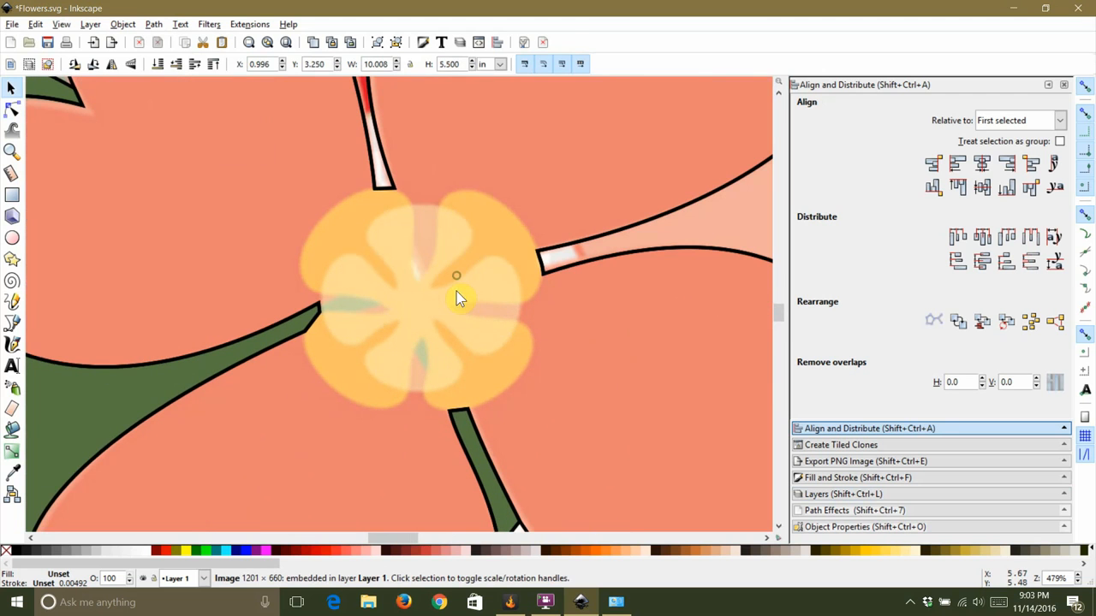
pyautogui.click(12, 260)
pyautogui.moveTo(488, 251); pyautogui.dragTo(521, 226)
pyautogui.click(345, 62)
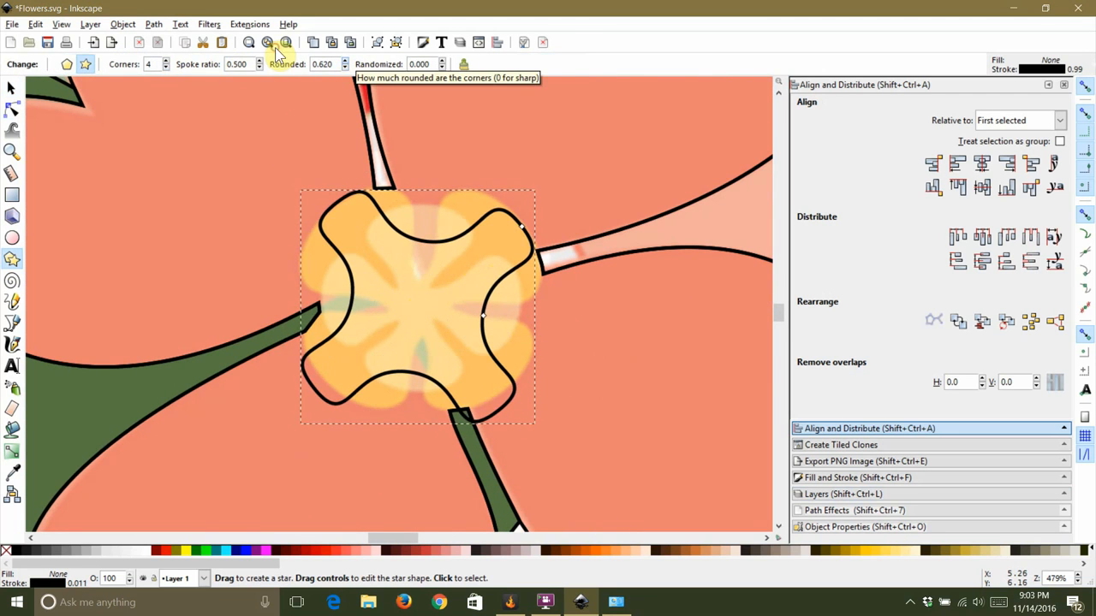
pyautogui.press('s')
pyautogui.click(153, 24)
pyautogui.click(163, 41)
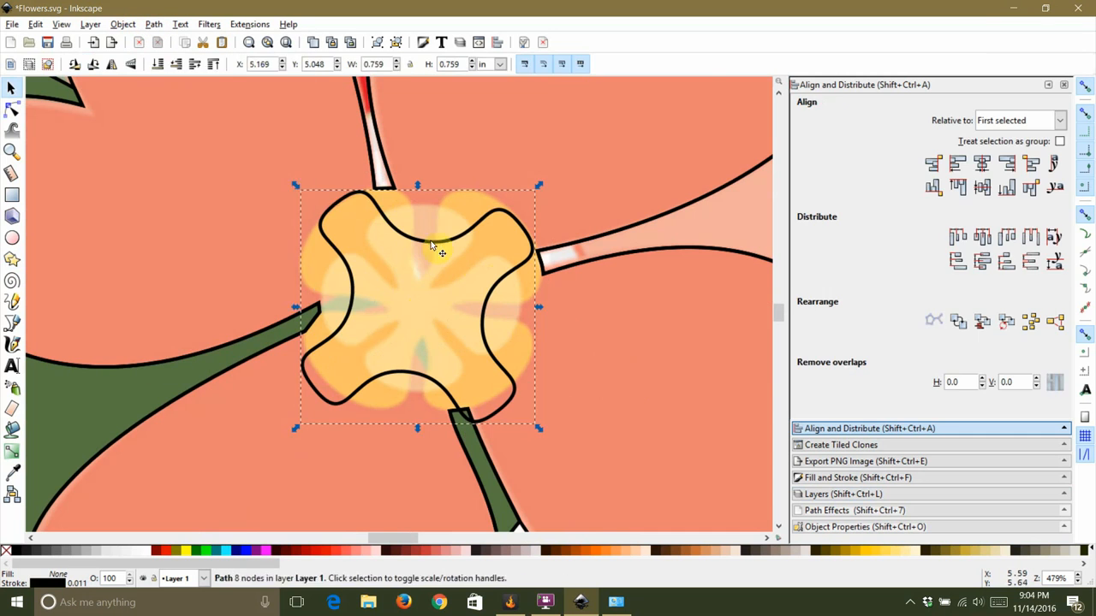
# Step: Drag the star path's nodes inward so its arms follow the flower center's petal outline
pyautogui.press('n')
pyautogui.moveTo(428, 242); pyautogui.dragTo(420, 279)
pyautogui.moveTo(353, 297); pyautogui.dragTo(383, 309)
pyautogui.moveTo(313, 387); pyautogui.dragTo(335, 389)
pyautogui.moveTo(409, 371); pyautogui.dragTo(422, 340)
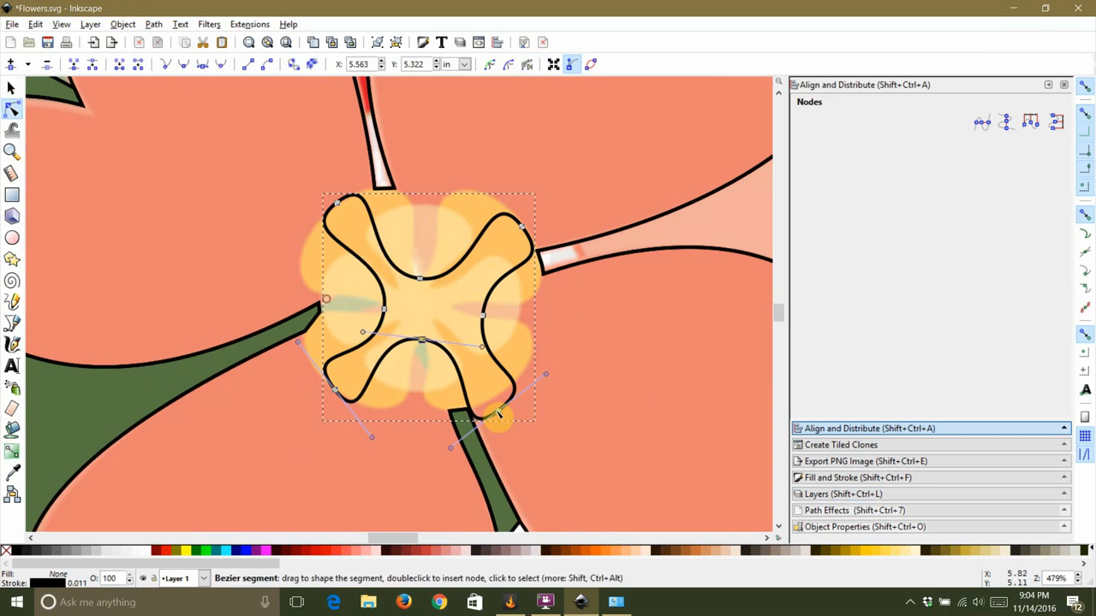
pyautogui.moveTo(498, 413); pyautogui.dragTo(504, 389)
pyautogui.moveTo(522, 226); pyautogui.dragTo(519, 221)
# Step: Change node types, reshape handles and insert a node so the path matches the flower center's rounded petals
pyautogui.click(166, 69)
pyautogui.moveTo(373, 220); pyautogui.dragTo(412, 210)
pyautogui.moveTo(236, 318); pyautogui.dragTo(237, 323)
pyautogui.moveTo(301, 157); pyautogui.dragTo(354, 228)
pyautogui.click(187, 67)
pyautogui.moveTo(432, 126); pyautogui.dragTo(426, 138)
pyautogui.moveTo(171, 240); pyautogui.dragTo(214, 236)
pyautogui.moveTo(327, 282); pyautogui.dragTo(398, 213)
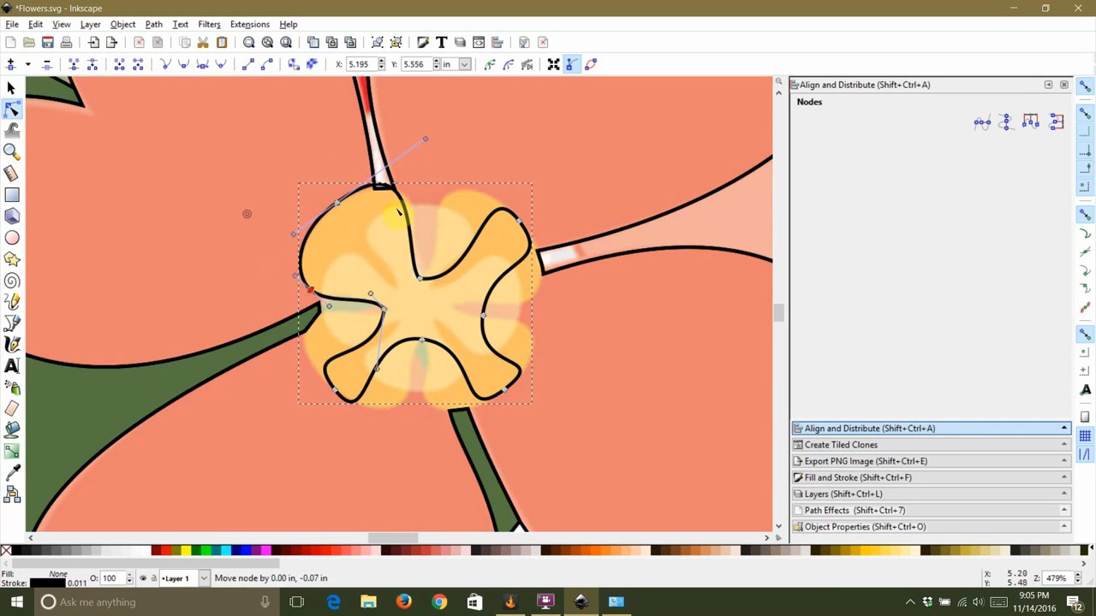
pyautogui.moveTo(483, 315); pyautogui.dragTo(520, 307)
pyautogui.doubleClick(492, 295)
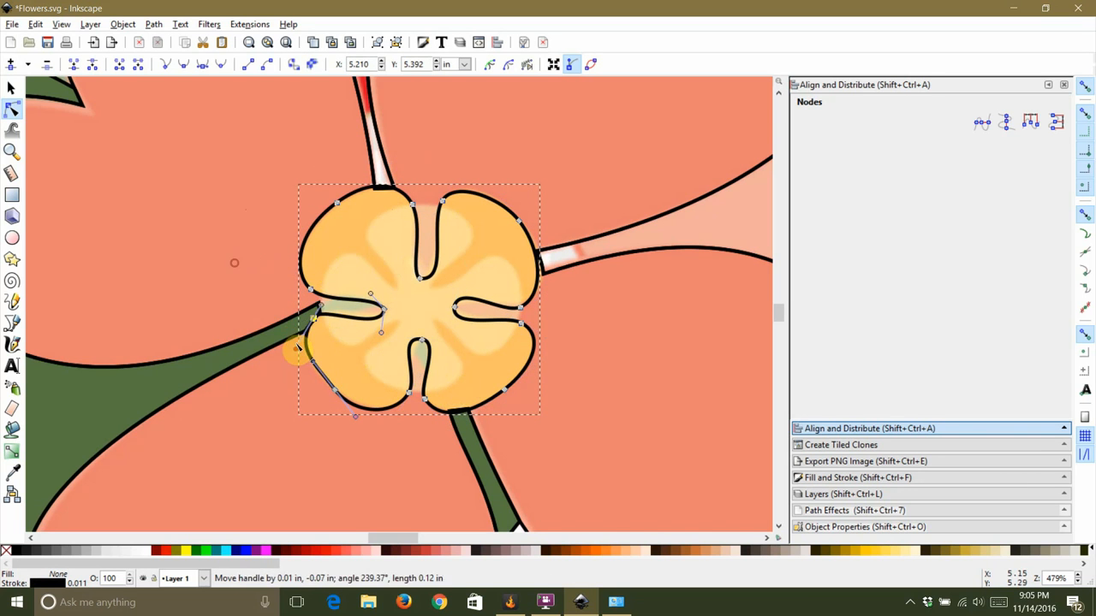
# Step: Select the center shape with the lower flower's outline section and split the section along it
pyautogui.click(225, 341)
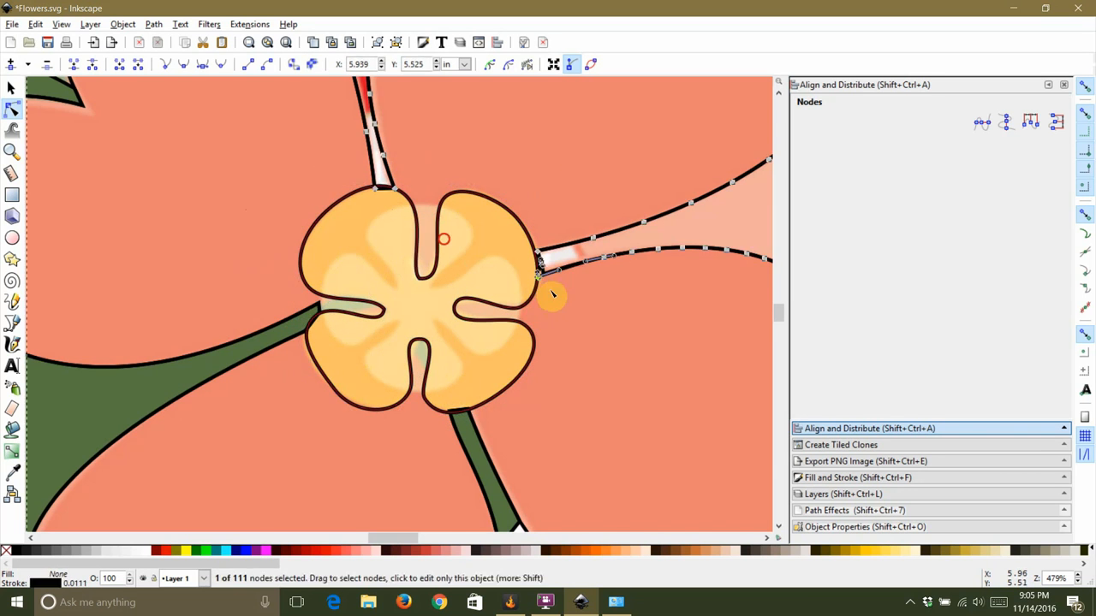
pyautogui.scroll(2, 545, 283)
pyautogui.scroll(-4, 546, 283)
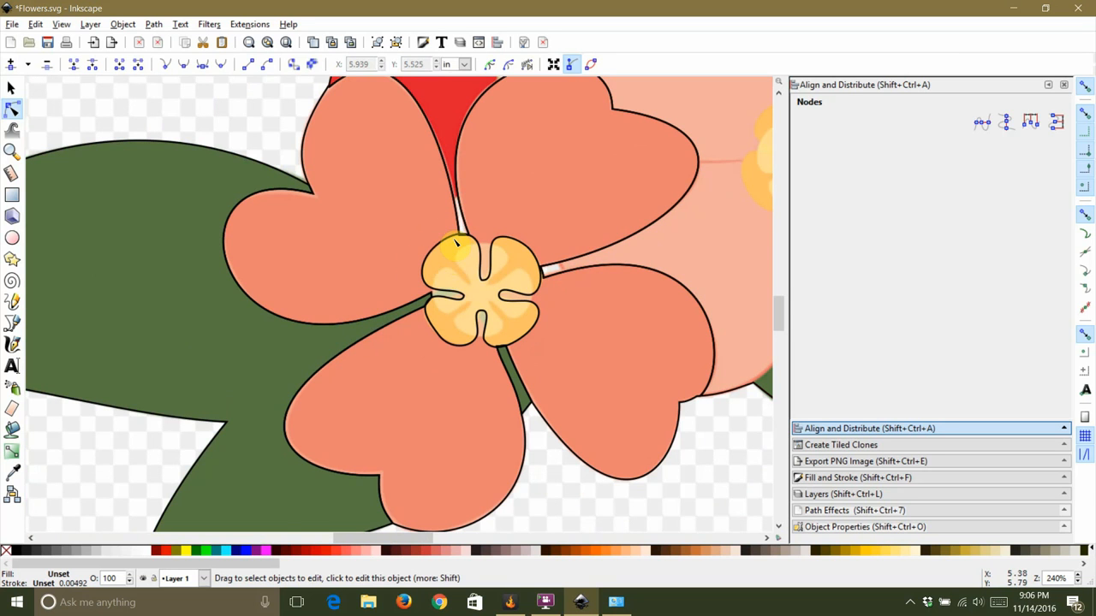
pyautogui.press('s')
pyautogui.click(320, 184)
pyautogui.click(153, 24)
pyautogui.click(171, 163)
pyautogui.scroll(-1, 618, 518)
pyautogui.keyDown('shift'); pyautogui.click(644, 234); pyautogui.keyUp('shift')
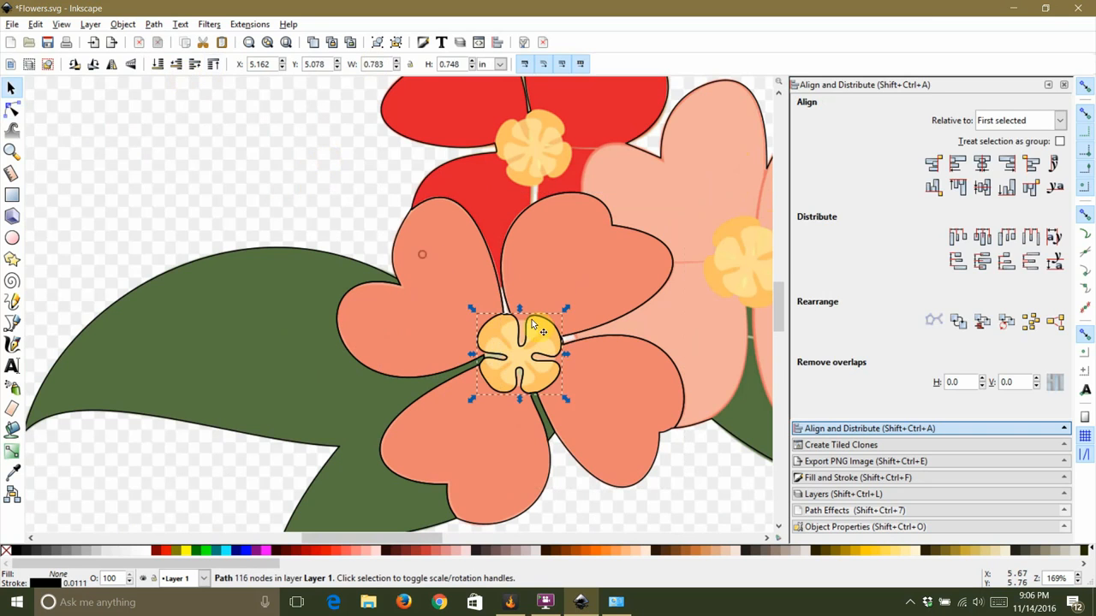
# Step: Fill the flower center piece with the orange color sampled from the reference center
pyautogui.hotkey('shift', 'ctrl', 'f')
pyautogui.moveTo(1002, 226); pyautogui.dragTo(950, 236)
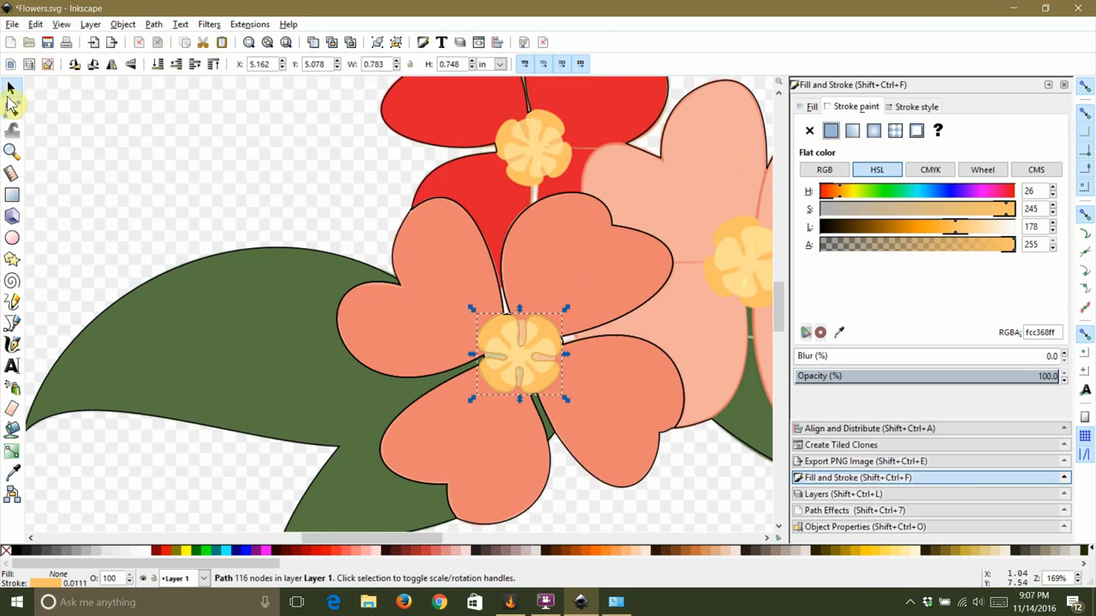
pyautogui.click(808, 106)
pyautogui.click(830, 130)
pyautogui.press('F7')
pyautogui.click(664, 314)
pyautogui.press('F1')
pyautogui.click(521, 372)
pyautogui.click(522, 364)
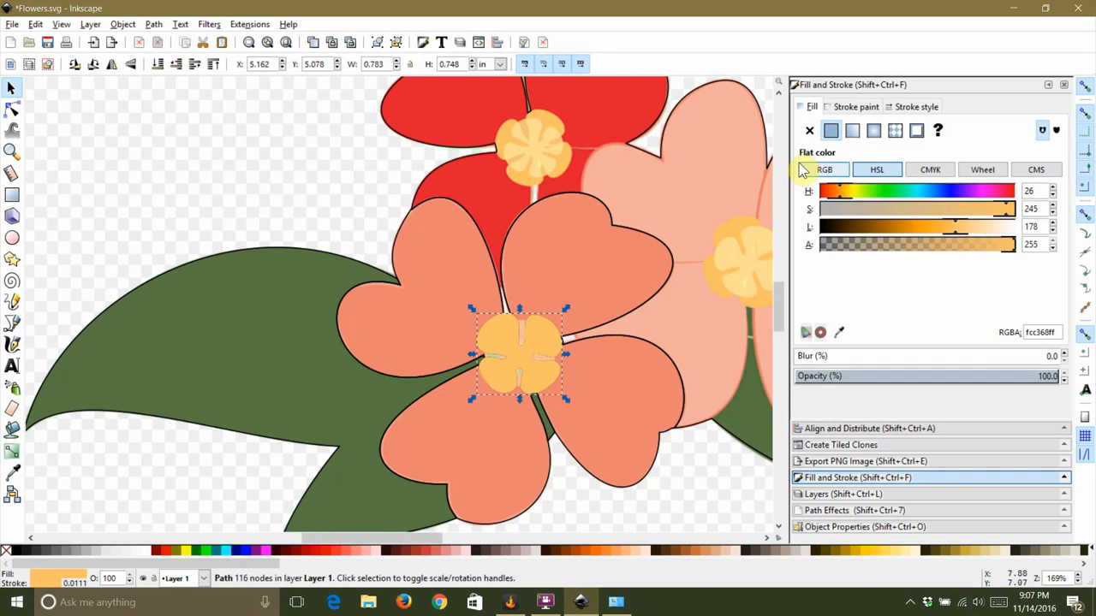
# Step: Select the remaining flowers' outline path, then draw a rectangle over the red and pink flowers and convert it to a path
pyautogui.hotkey('ctrl', 'a')
pyautogui.scroll(-1, 292, 200)
pyautogui.scroll(-2, 323, 279)
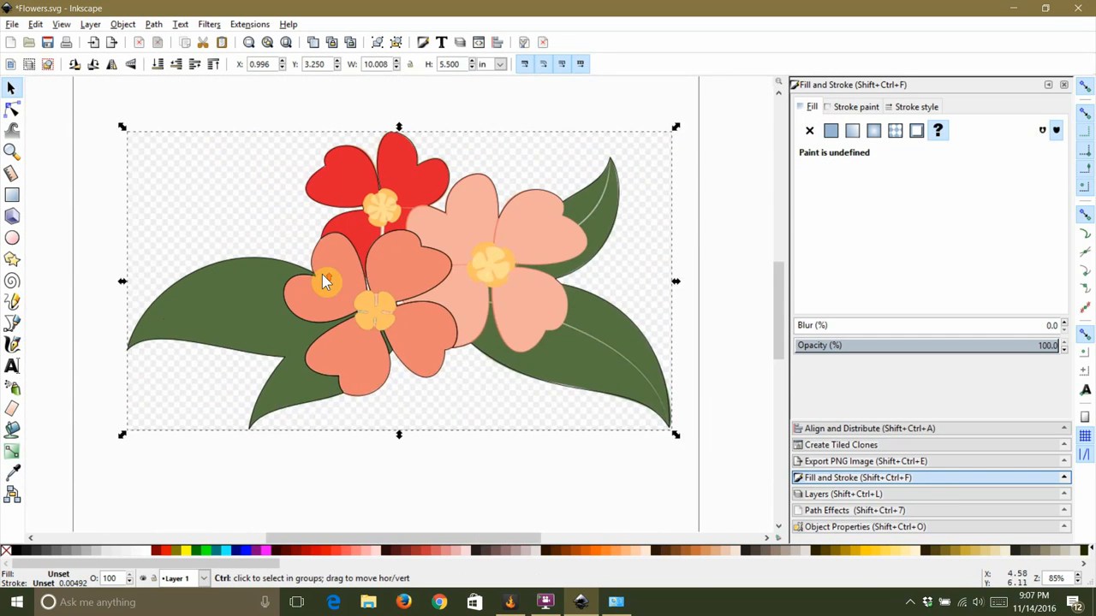
pyautogui.scroll(2, 322, 279)
pyautogui.click(410, 115)
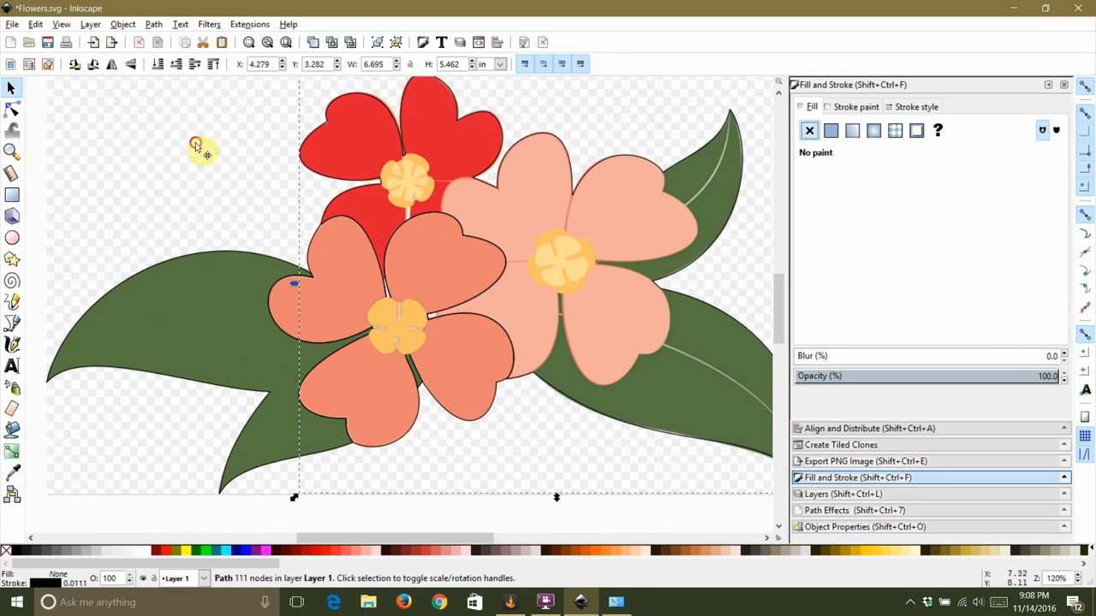
pyautogui.scroll(1, 197, 147)
pyautogui.click(12, 195)
pyautogui.moveTo(167, 89)
pyautogui.mouseDown()
pyautogui.moveTo(599, 396)
pyautogui.moveTo(597, 409)
pyautogui.mouseUp()
pyautogui.click(127, 24)
pyautogui.click(166, 41)
# Step: Reshape the rectangle path into a cut line running from the pink flower's center toward the lower left
pyautogui.click(12, 110)
pyautogui.moveTo(479, 215); pyautogui.dragTo(487, 247)
pyautogui.scroll(2, 518, 300)
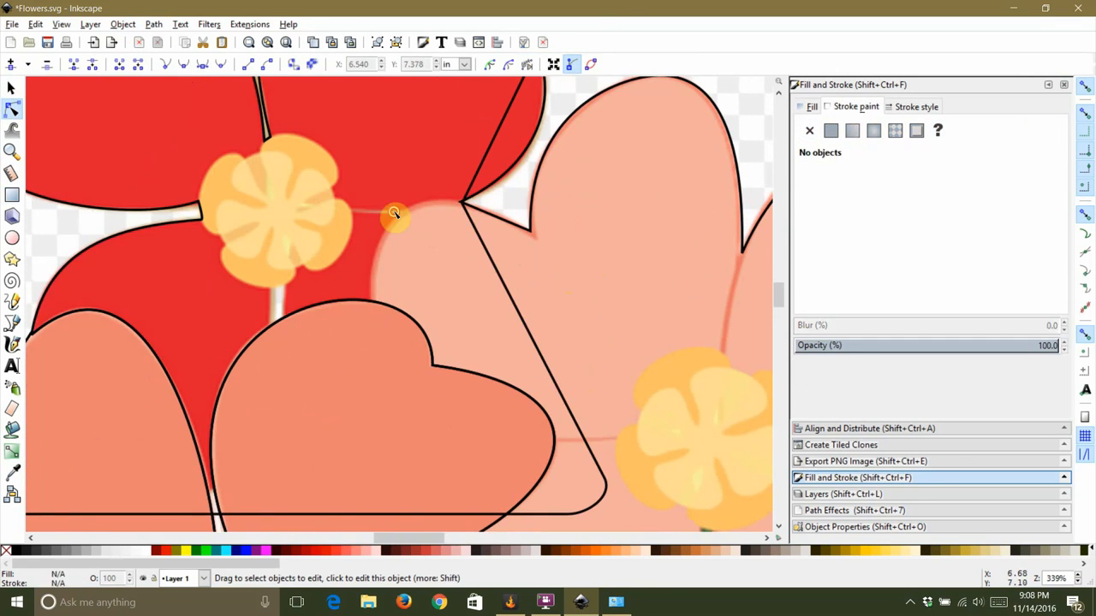
pyautogui.click(374, 304)
pyautogui.scroll(-2, 414, 278)
pyautogui.scroll(2, 317, 420)
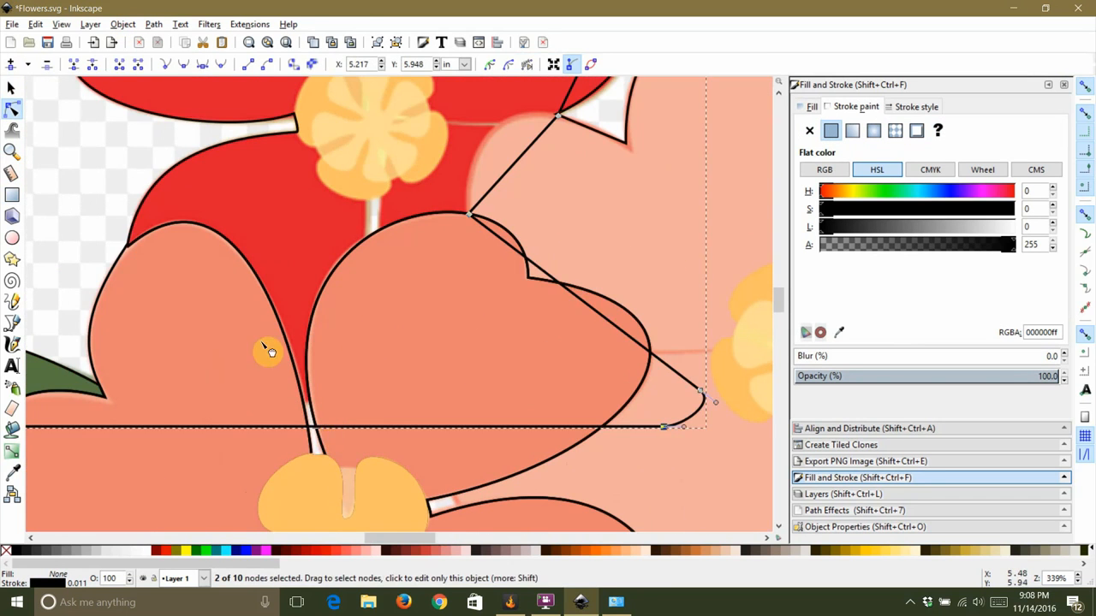
pyautogui.moveTo(711, 405); pyautogui.dragTo(311, 418)
pyautogui.scroll(-2, 502, 403)
pyautogui.scroll(6, 248, 436)
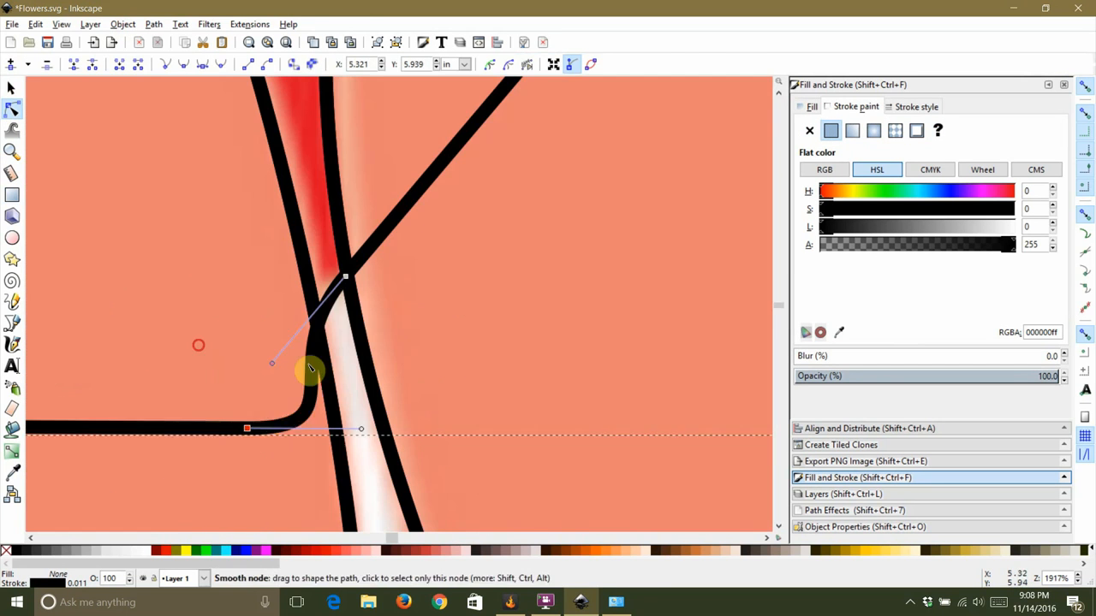
pyautogui.scroll(1, 271, 343)
pyautogui.scroll(-2, 270, 343)
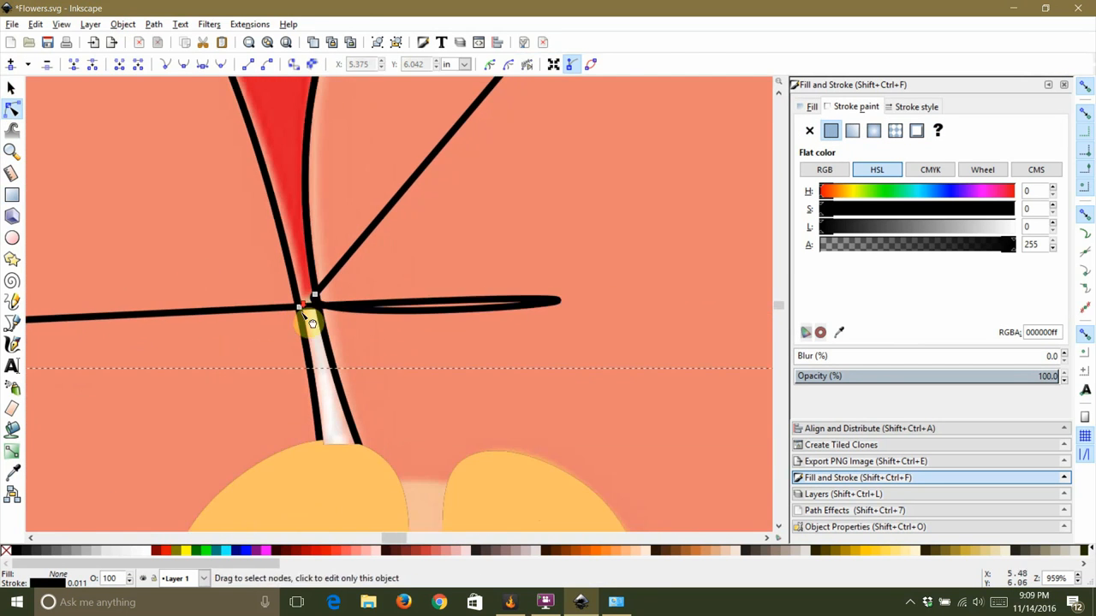
pyautogui.scroll(-2, 578, 298)
pyautogui.scroll(4, 578, 298)
pyautogui.scroll(-8, 436, 296)
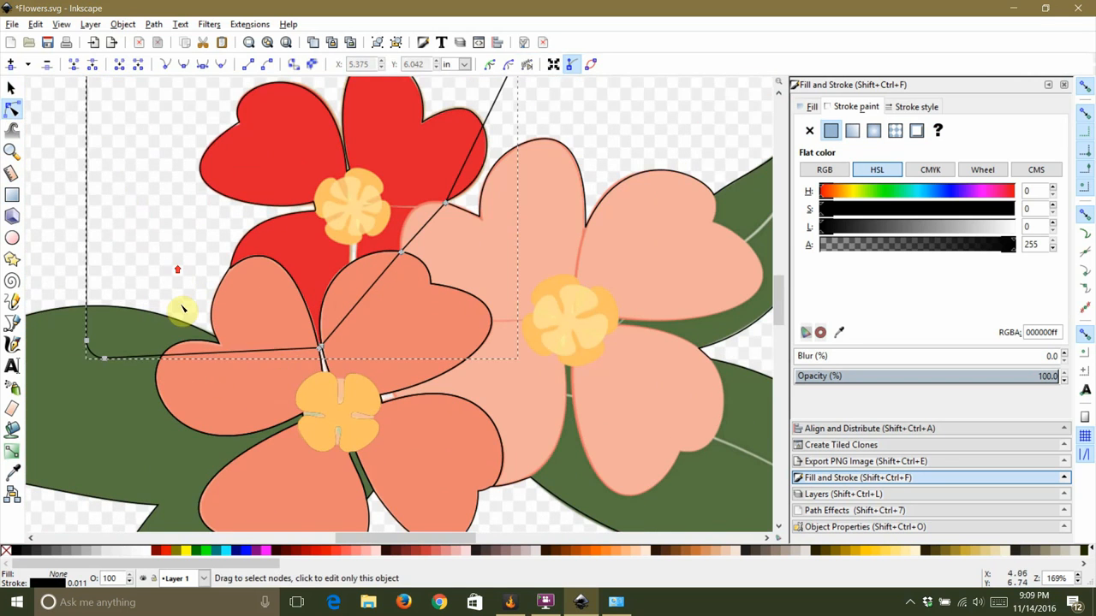
pyautogui.click(137, 229)
# Step: Give the red and pink flowers' outline path a flat fill color
pyautogui.click(11, 88)
pyautogui.click(81, 112)
pyautogui.click(431, 166)
pyautogui.click(468, 143)
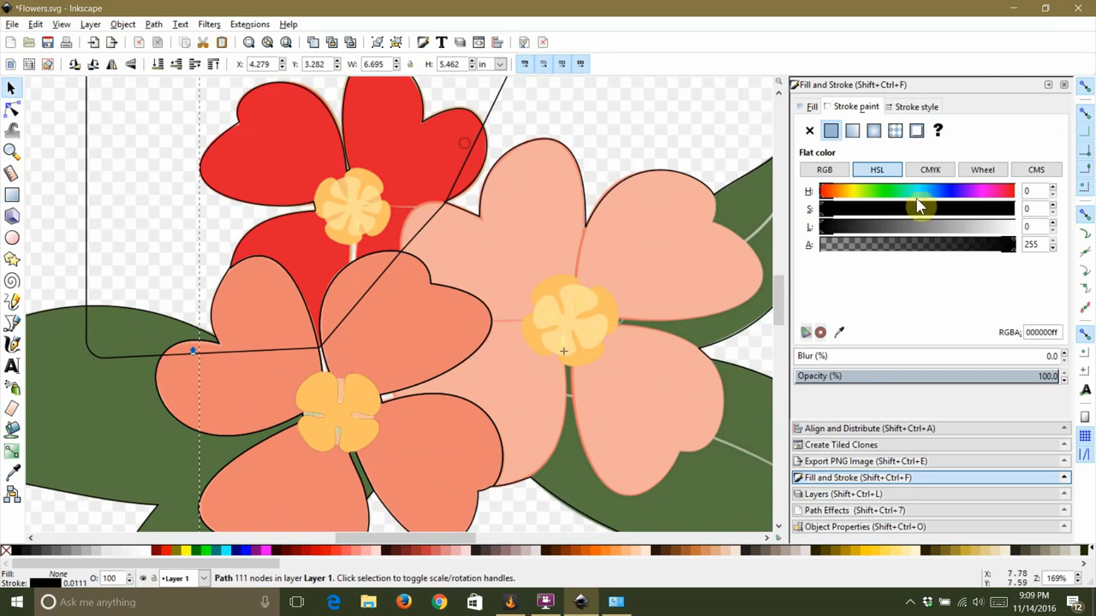
pyautogui.click(807, 106)
pyautogui.click(830, 131)
pyautogui.click(665, 159)
pyautogui.scroll(-2, 520, 210)
pyautogui.scroll(2, 493, 186)
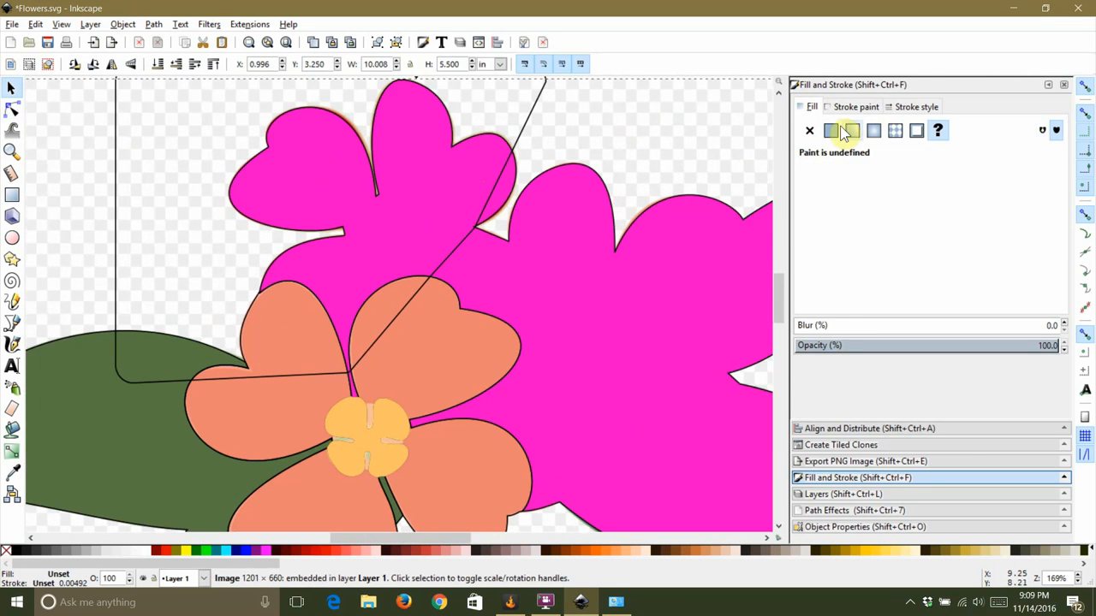
pyautogui.click(651, 107)
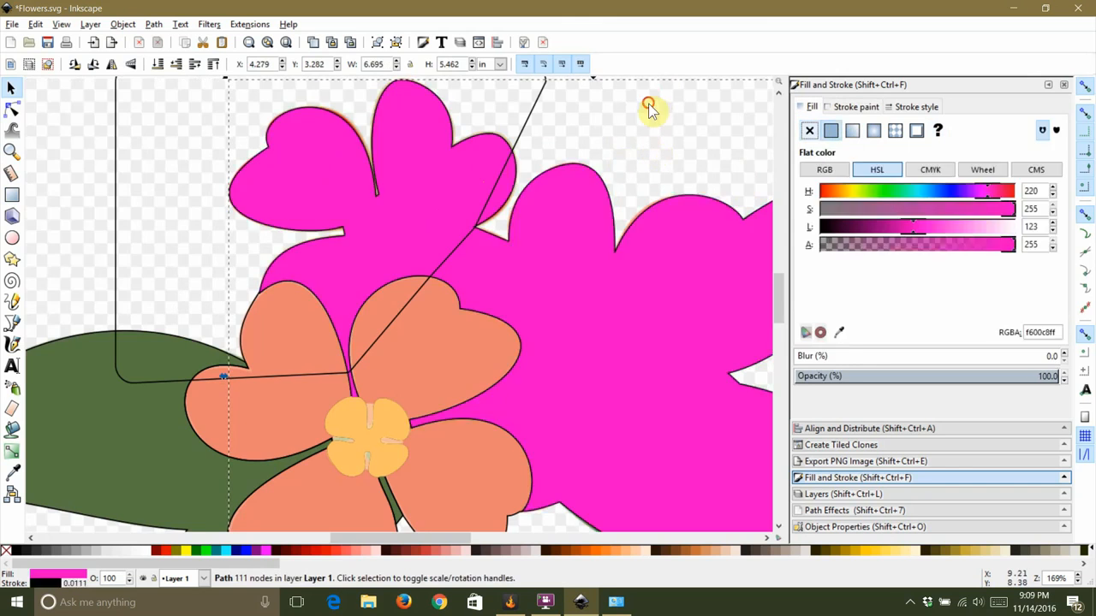
pyautogui.press('Delete')
pyautogui.scroll(3, 439, 252)
pyautogui.click(473, 255)
pyautogui.press('n')
pyautogui.scroll(-3, 391, 114)
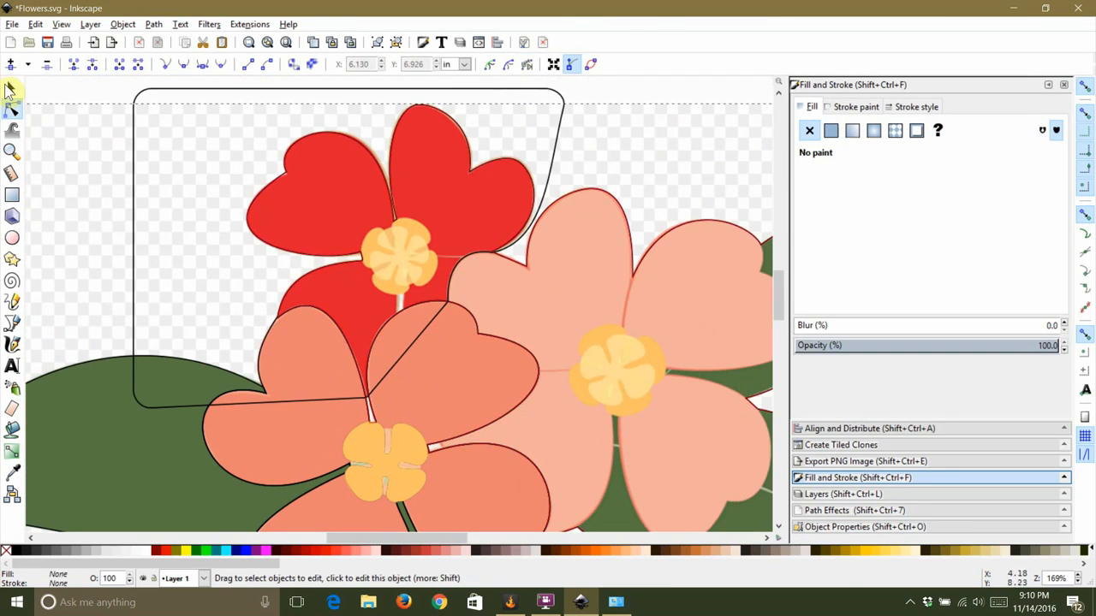
pyautogui.click(10, 88)
pyautogui.click(667, 104)
pyautogui.click(831, 131)
pyautogui.click(442, 146)
pyautogui.keyDown('shift'); pyautogui.click(442, 145); pyautogui.keyUp('shift')
pyautogui.click(153, 24)
pyautogui.click(178, 151)
pyautogui.press('d')
pyautogui.click(334, 122)
pyautogui.press('5')
pyautogui.press('Escape')
# Step: Delete the first cut path and draw a new rectangle over the pink flower and right leaves, converted to a path
pyautogui.click(432, 186)
pyautogui.press('Delete')
pyautogui.press('r')
pyautogui.moveTo(330, 95); pyautogui.dragTo(757, 527)
pyautogui.click(12, 109)
pyautogui.click(153, 24)
pyautogui.click(178, 40)
# Step: Move the rectangle's nodes and insert new ones where the pink flower's edge meets the upper leaf
pyautogui.scroll(2, 616, 111)
pyautogui.moveTo(231, 150); pyautogui.dragTo(580, 281)
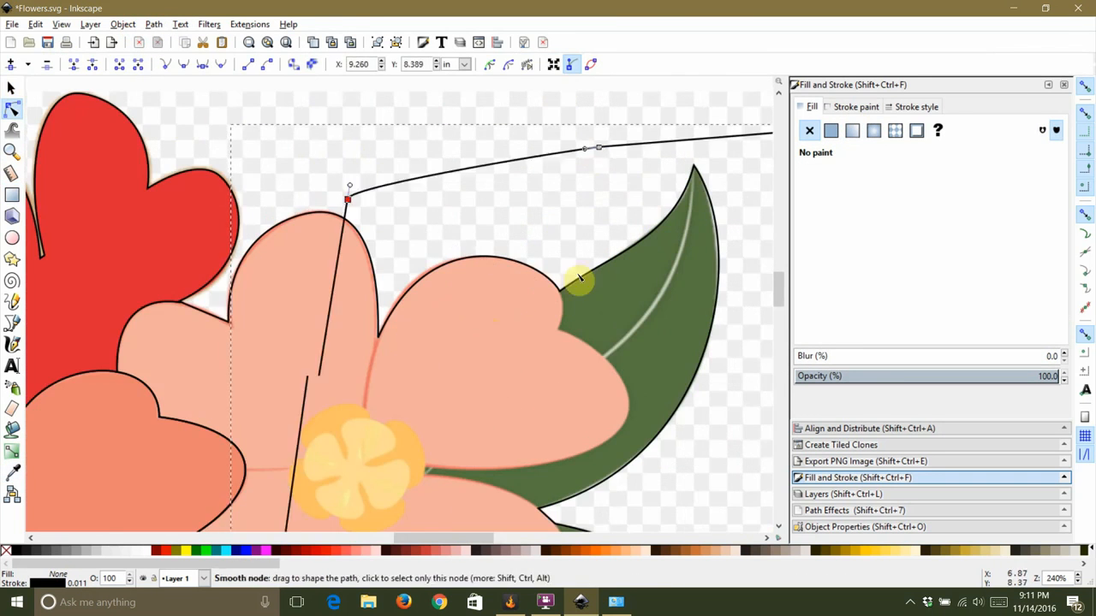
pyautogui.scroll(1, 562, 381)
pyautogui.moveTo(521, 321); pyautogui.dragTo(560, 300)
pyautogui.scroll(-1, 574, 239)
pyautogui.doubleClick(501, 396)
pyautogui.moveTo(501, 396)
pyautogui.mouseDown()
pyautogui.moveTo(426, 399)
pyautogui.moveTo(516, 387)
pyautogui.mouseUp()
pyautogui.scroll(-1, 446, 359)
pyautogui.doubleClick(429, 385)
pyautogui.scroll(6, 505, 381)
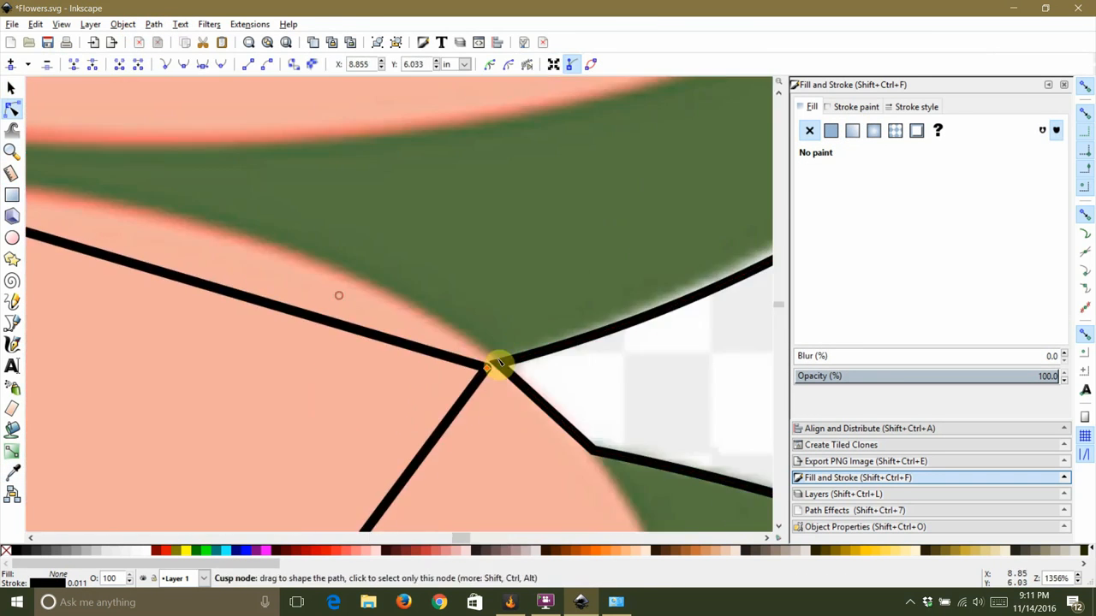
pyautogui.scroll(-4, 522, 302)
pyautogui.scroll(2, 436, 265)
pyautogui.scroll(-4, 520, 313)
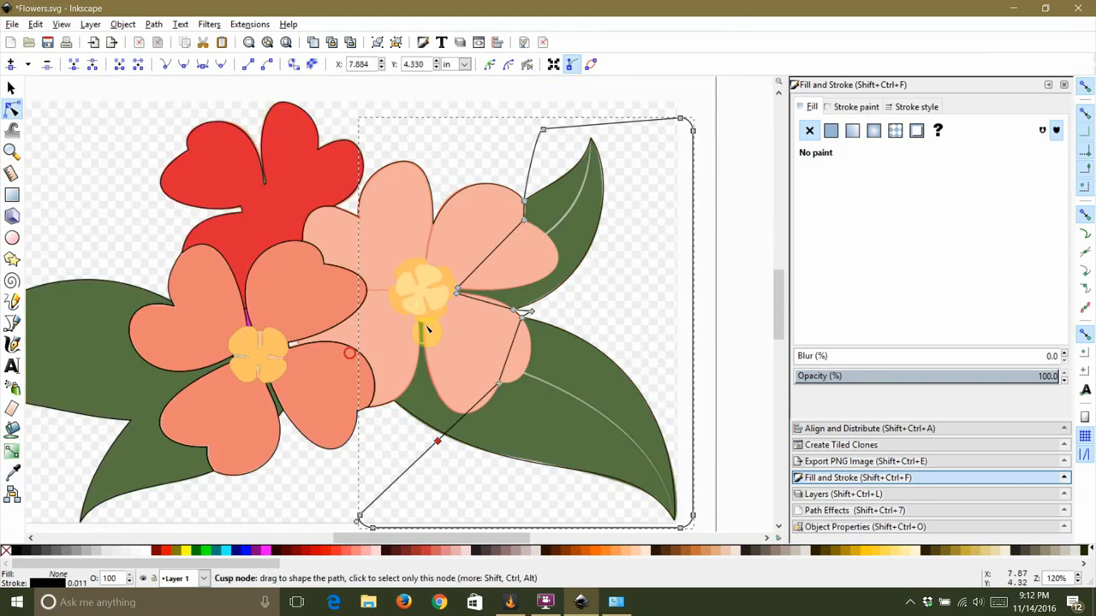
# Step: Reshape the path so it runs through the pink flower's center and down between its lower petals and the leaf
pyautogui.scroll(5, 436, 321)
pyautogui.moveTo(446, 297); pyautogui.dragTo(433, 291)
pyautogui.moveTo(419, 332); pyautogui.dragTo(392, 281)
pyautogui.scroll(-3, 375, 151)
pyautogui.doubleClick(334, 354)
pyautogui.moveTo(334, 354); pyautogui.dragTo(315, 424)
pyautogui.moveTo(339, 341); pyautogui.dragTo(375, 328)
pyautogui.moveTo(474, 263); pyautogui.dragTo(445, 404)
pyautogui.moveTo(603, 364); pyautogui.dragTo(610, 370)
pyautogui.moveTo(525, 386); pyautogui.dragTo(563, 490)
pyautogui.moveTo(403, 529); pyautogui.dragTo(408, 415)
# Step: Fine-tune the cut path's nodes and handles along the petal and leaf edges
pyautogui.scroll(-2, 409, 414)
pyautogui.scroll(1, 542, 277)
pyautogui.moveTo(512, 308); pyautogui.dragTo(558, 345)
pyautogui.scroll(-2, 553, 351)
pyautogui.scroll(4, 535, 265)
pyautogui.moveTo(459, 316); pyautogui.dragTo(468, 298)
pyautogui.moveTo(426, 165); pyautogui.dragTo(596, 257)
pyautogui.scroll(-2, 589, 317)
pyautogui.moveTo(662, 191); pyautogui.dragTo(685, 198)
pyautogui.scroll(3, 611, 89)
pyautogui.moveTo(553, 214); pyautogui.dragTo(573, 219)
pyautogui.moveTo(552, 272); pyautogui.dragTo(549, 269)
# Step: Align selected groups of the cut path's nodes with the node alignment options to straighten its segments
pyautogui.click(870, 428)
pyautogui.click(1006, 122)
pyautogui.scroll(-2, 553, 214)
pyautogui.scroll(3, 567, 379)
pyautogui.click(568, 378)
pyautogui.click(982, 121)
pyautogui.moveTo(562, 354); pyautogui.dragTo(638, 414)
pyautogui.click(1005, 122)
pyautogui.click(982, 122)
pyautogui.click(489, 322)
pyautogui.moveTo(510, 320); pyautogui.dragTo(552, 359)
pyautogui.click(1002, 123)
pyautogui.scroll(-3, 644, 246)
pyautogui.click(658, 394)
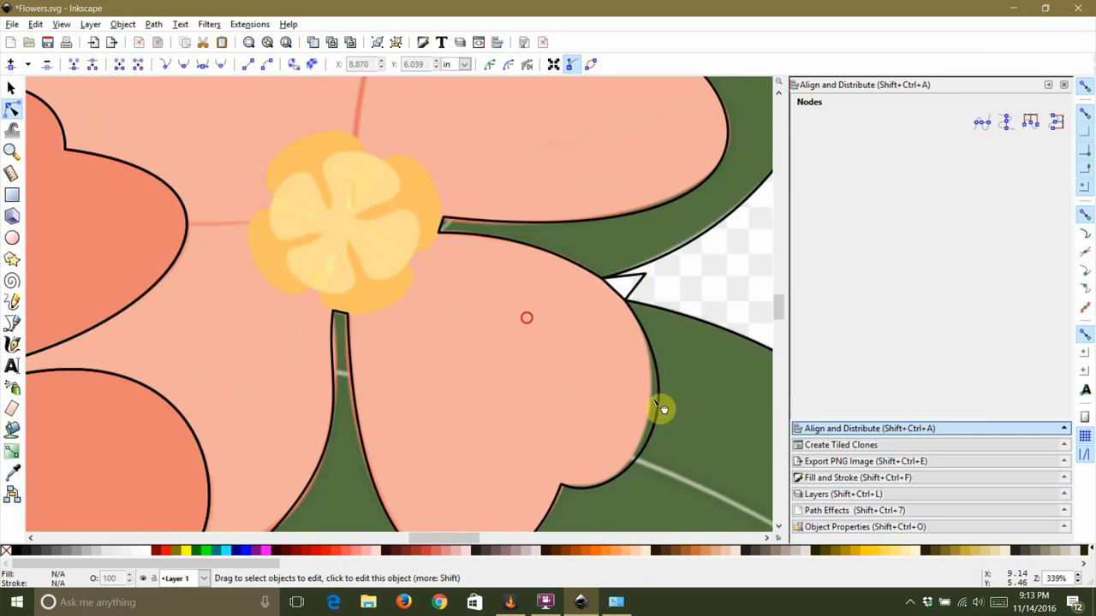
# Step: Divide the outline along the cut path to separate the pink flower section, then deselect
pyautogui.scroll(3, 443, 351)
pyautogui.scroll(-7, 442, 351)
pyautogui.click(127, 129)
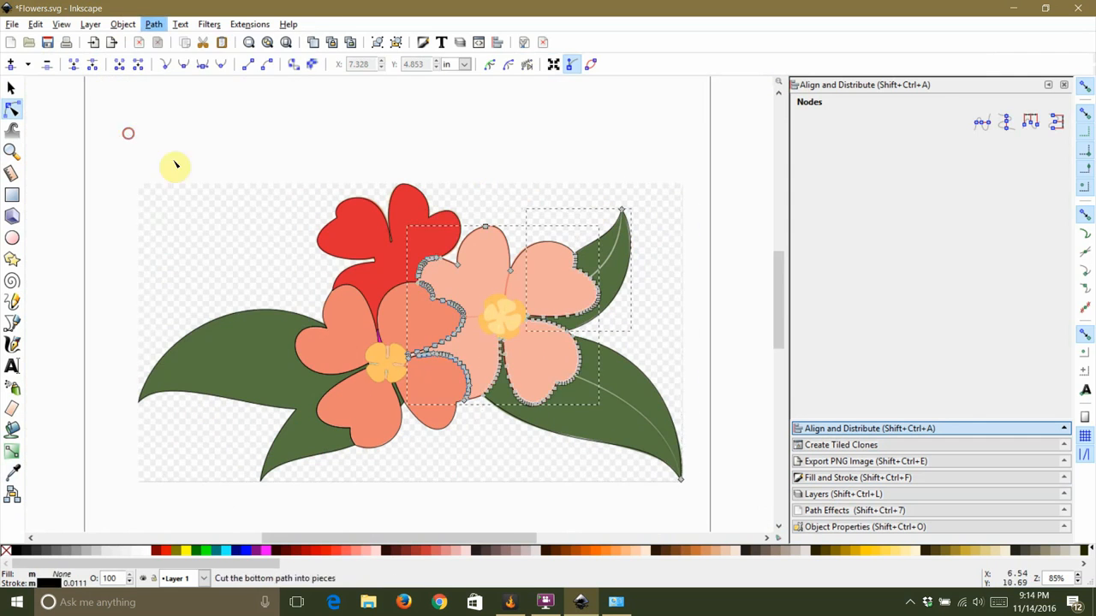
pyautogui.click(11, 88)
pyautogui.click(136, 80)
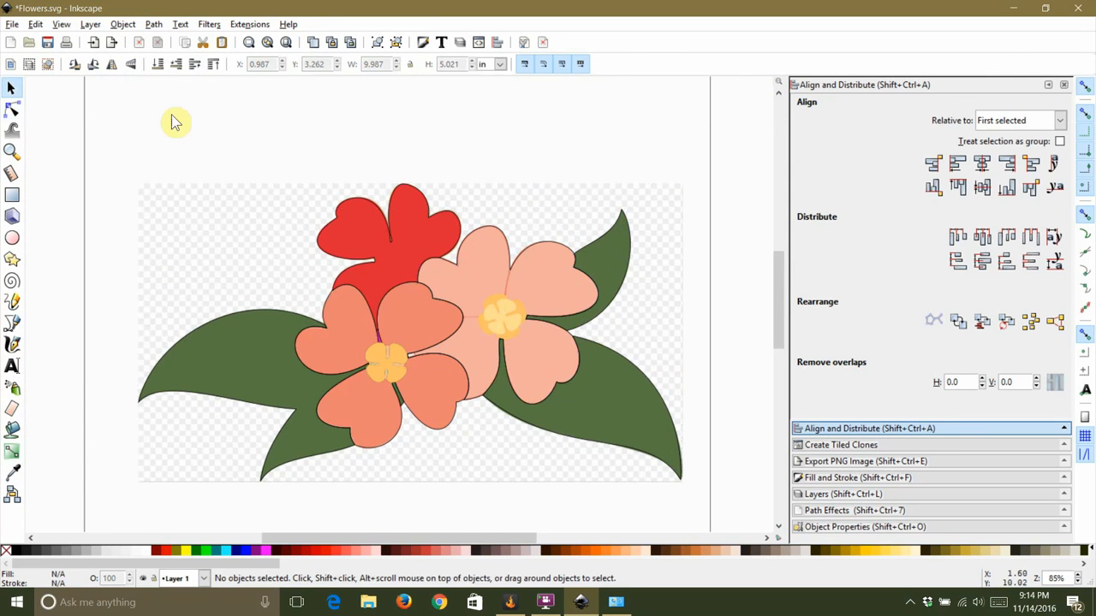
# Step: Trace a closed shape around the salmon flower's yellow center with the Bezier tool and refine it with the node tool
pyautogui.scroll(2, 490, 363)
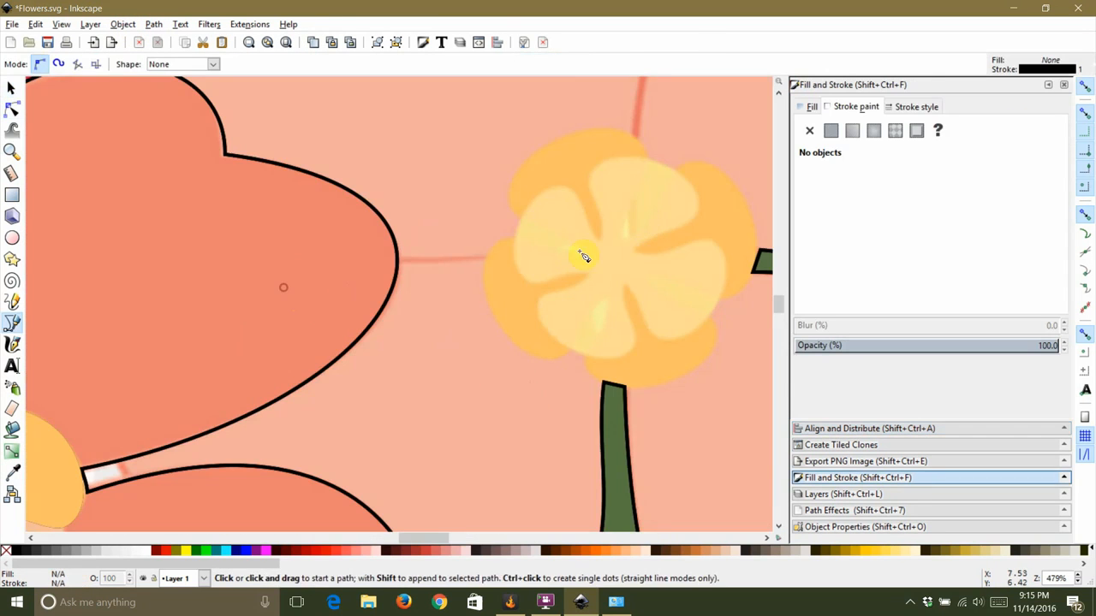
pyautogui.click(574, 334)
pyautogui.click(495, 318)
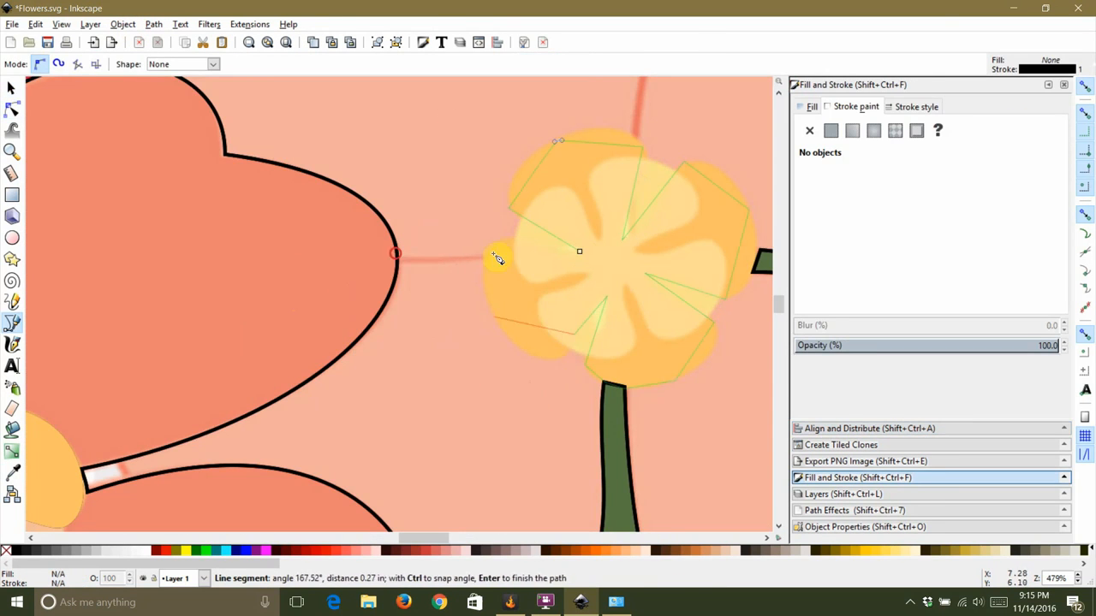
pyautogui.click(509, 239)
pyautogui.click(579, 251)
pyautogui.click(11, 109)
pyautogui.click(385, 171)
pyautogui.click(547, 156)
pyautogui.click(558, 141)
pyautogui.keyDown('shift'); pyautogui.click(495, 317); pyautogui.keyUp('shift')
pyautogui.click(205, 66)
pyautogui.click(510, 208)
pyautogui.click(306, 173)
pyautogui.scroll(1, 553, 169)
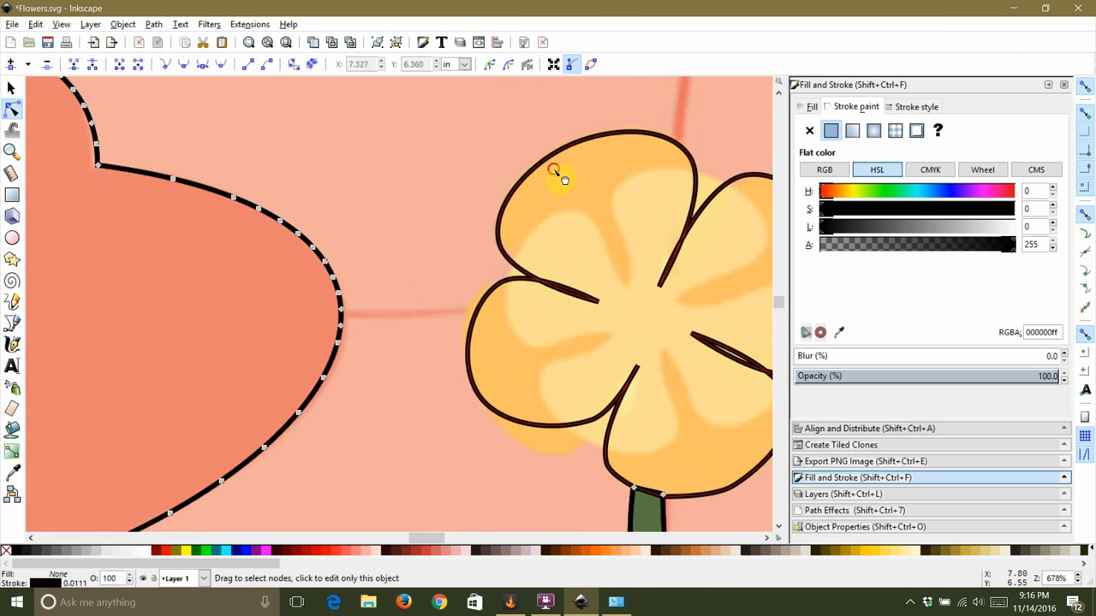
# Step: Drag the center shape's nodes to fit the gaps between the petals and the junction with the stem
pyautogui.moveTo(640, 313); pyautogui.dragTo(496, 250)
pyautogui.moveTo(604, 435); pyautogui.dragTo(599, 431)
pyautogui.moveTo(577, 448); pyautogui.dragTo(575, 440)
pyautogui.press('Escape')
pyautogui.scroll(3, 529, 443)
pyautogui.click(502, 419)
pyautogui.press('Escape')
pyautogui.scroll(-6, 502, 423)
pyautogui.scroll(2, 492, 360)
pyautogui.click(493, 359)
pyautogui.scroll(2, 490, 330)
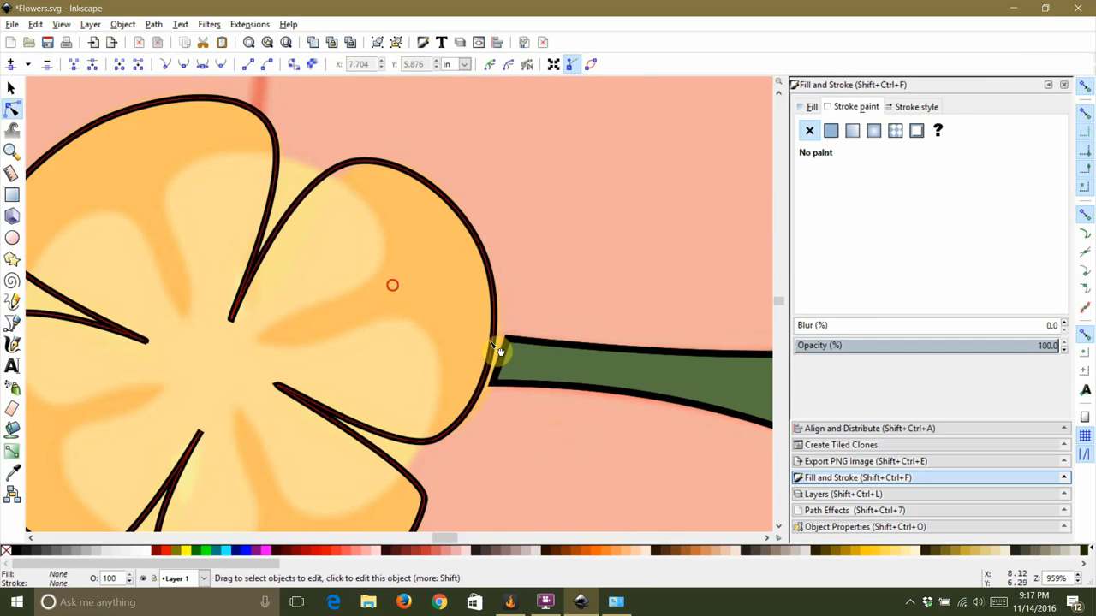
pyautogui.click(498, 339)
pyautogui.moveTo(496, 337); pyautogui.dragTo(510, 347)
pyautogui.press('Escape')
pyautogui.scroll(-6, 542, 278)
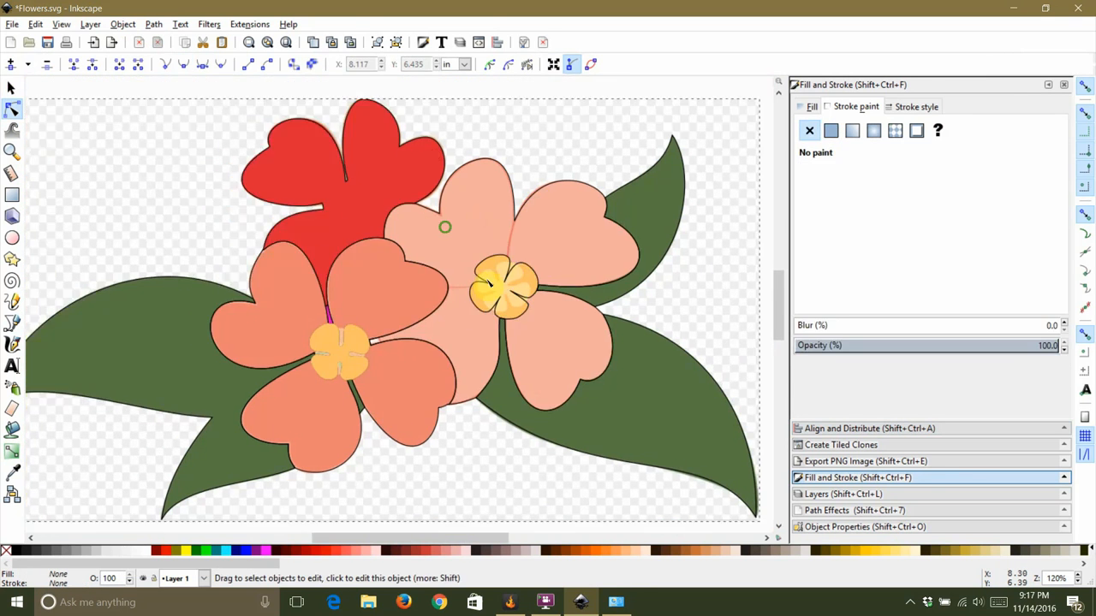
# Step: Divide the outline with the salmon flower's center shape and give a resulting section a flat fill
pyautogui.click(486, 213)
pyautogui.click(153, 23)
pyautogui.click(176, 123)
pyautogui.click(388, 232)
pyautogui.click(467, 190)
pyautogui.click(469, 282)
pyautogui.click(811, 107)
pyautogui.click(831, 130)
pyautogui.click(296, 363)
# Step: Fill a salmon flower section with a color sampled from the illustration using the eyedropper
pyautogui.click(12, 88)
pyautogui.click(505, 108)
pyautogui.scroll(-1, 505, 108)
pyautogui.click(407, 182)
pyautogui.click(831, 131)
pyautogui.click(839, 332)
pyautogui.click(298, 245)
# Step: Select another flower section and remove its fill
pyautogui.click(12, 88)
pyautogui.click(714, 163)
pyautogui.scroll(2, 341, 131)
pyautogui.click(283, 157)
pyautogui.click(810, 130)
pyautogui.click(303, 236)
# Step: Trace a closed shape around the red flower's center with the Bezier tool and make all its nodes smooth
pyautogui.scroll(2, 303, 236)
pyautogui.click(11, 87)
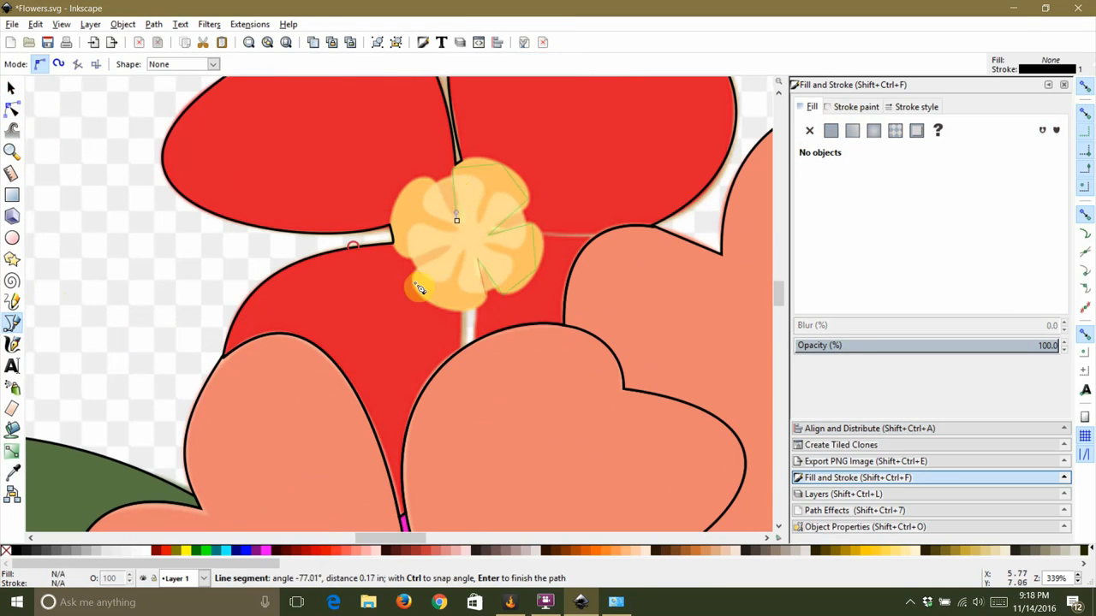
pyautogui.click(456, 220)
pyautogui.click(12, 88)
pyautogui.hotkey('ctrl', 'a')
pyautogui.click(12, 110)
pyautogui.click(394, 210)
pyautogui.hotkey('ctrl', 'a')
pyautogui.click(183, 64)
pyautogui.scroll(2, 440, 201)
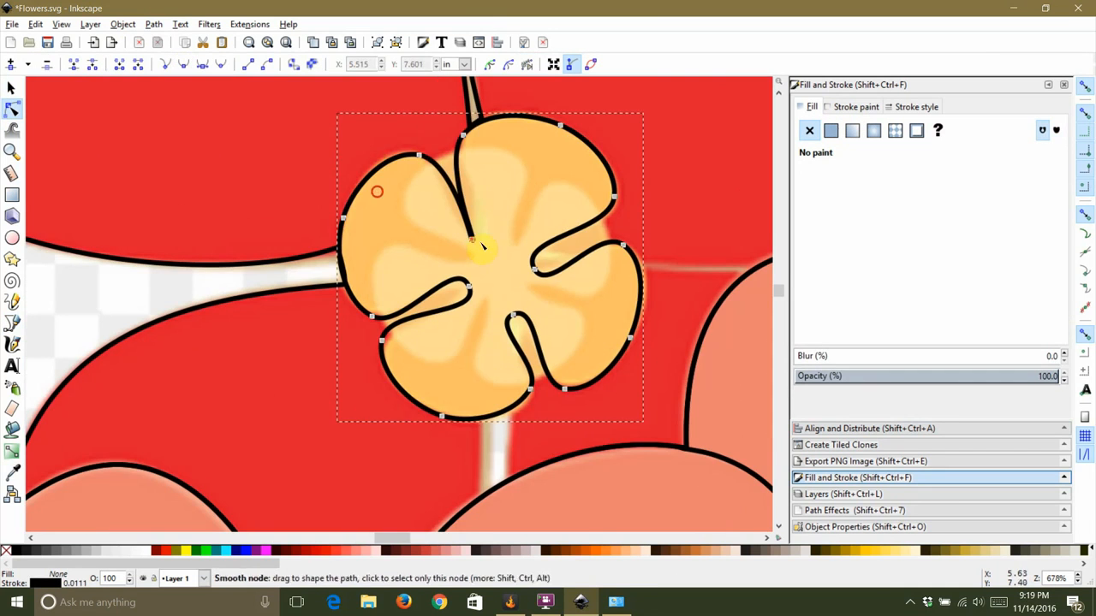
# Step: Divide the outline with the red flower's center shape and fill the selected sections with a color sampled from the illustration
pyautogui.click(671, 177)
pyautogui.scroll(-2, 663, 183)
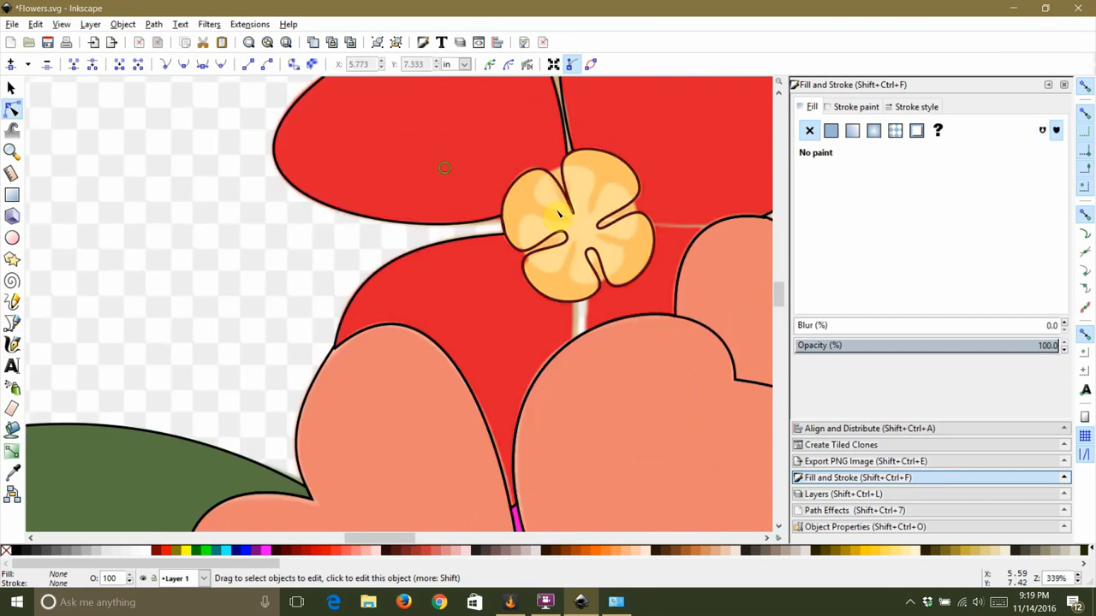
pyautogui.click(12, 88)
pyautogui.scroll(-1, 92, 365)
pyautogui.click(154, 24)
pyautogui.click(162, 128)
pyautogui.keyDown('shift'); pyautogui.moveTo(318, 197); pyautogui.dragTo(517, 347); pyautogui.keyUp('shift')
pyautogui.click(830, 130)
pyautogui.click(839, 332)
pyautogui.click(726, 418)
pyautogui.click(187, 254)
pyautogui.scroll(-2, 185, 253)
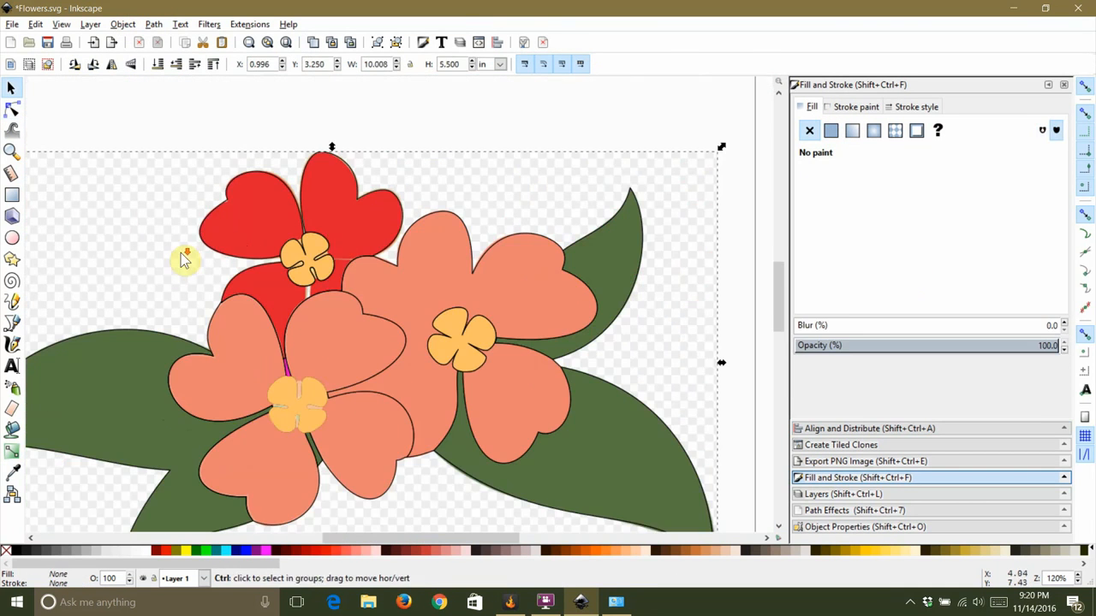
# Step: Select the salmon flower's petal section and remove its fill
pyautogui.click(430, 88)
pyautogui.click(397, 308)
pyautogui.click(856, 107)
pyautogui.click(811, 107)
pyautogui.click(810, 130)
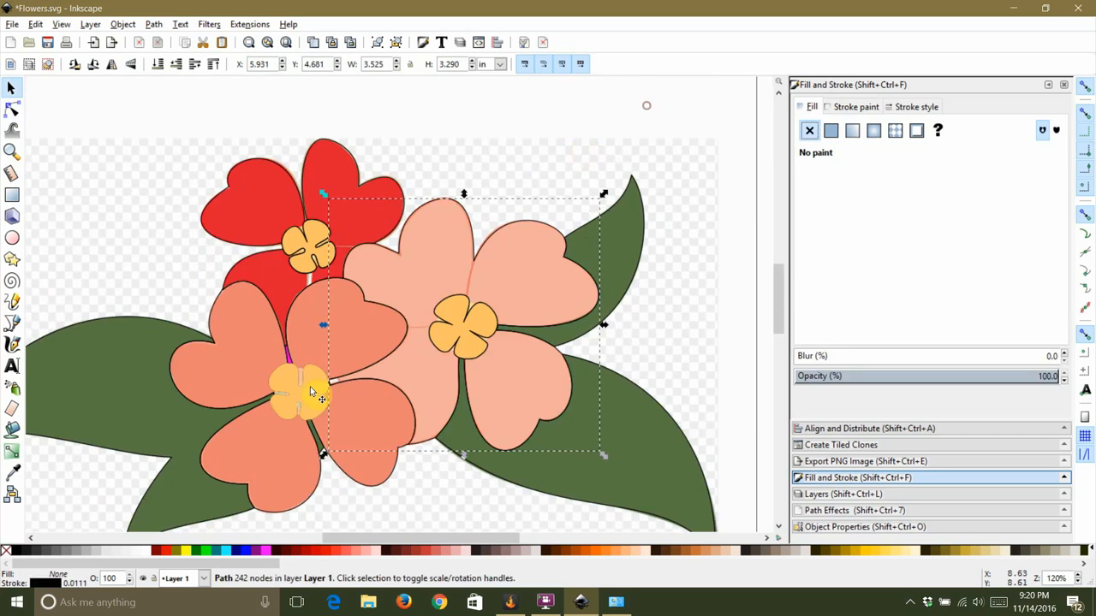
# Step: Move a stray node at the junction between the left flower's petal and the salmon flower's center
pyautogui.scroll(4, 340, 387)
pyautogui.click(303, 232)
pyautogui.click(411, 316)
pyautogui.click(12, 110)
pyautogui.scroll(2, 305, 304)
pyautogui.moveTo(274, 394); pyautogui.dragTo(345, 382)
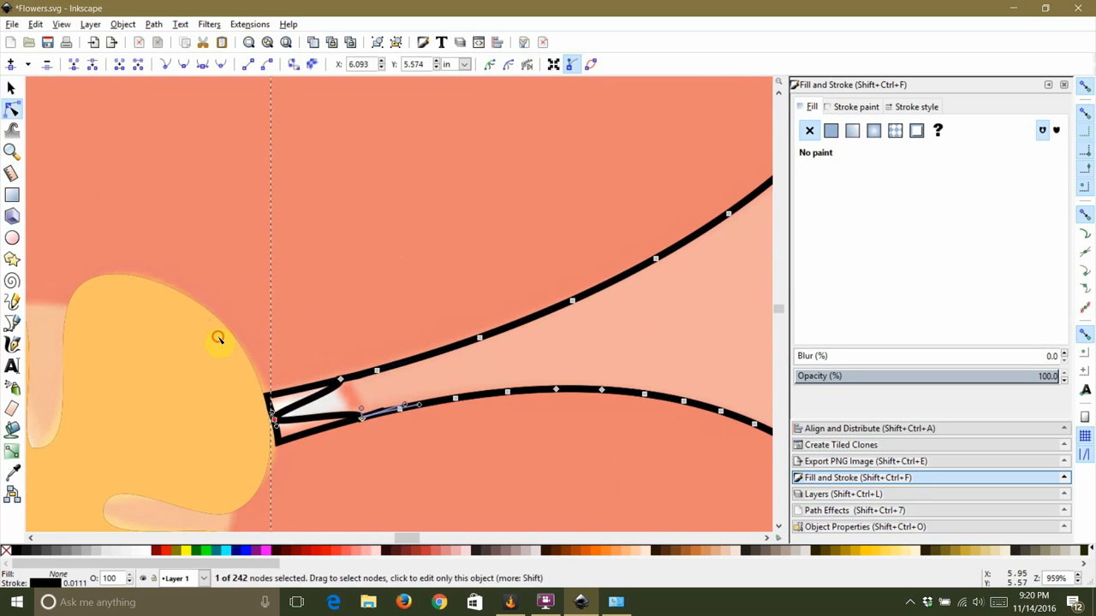
pyautogui.scroll(-6, 379, 379)
pyautogui.scroll(6, 337, 179)
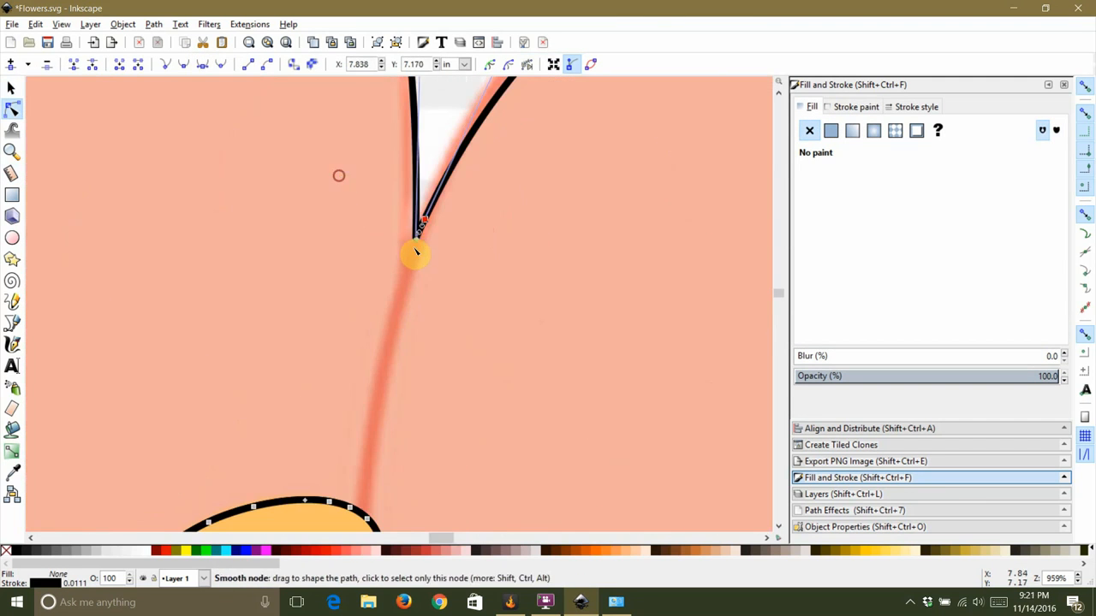
pyautogui.scroll(-6, 445, 147)
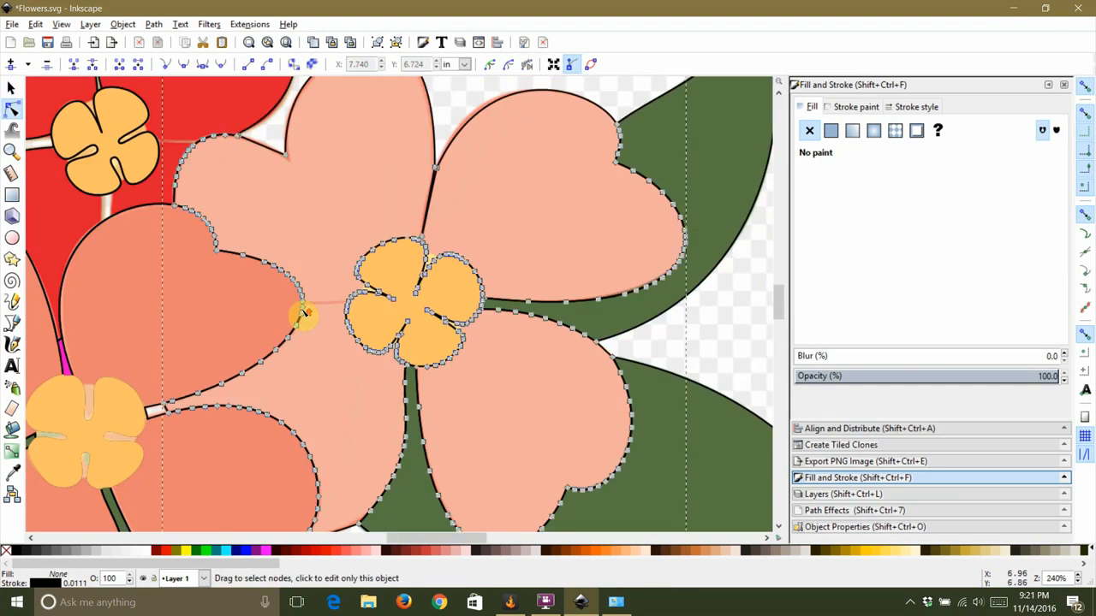
pyautogui.scroll(8, 251, 146)
pyautogui.scroll(-8, 436, 301)
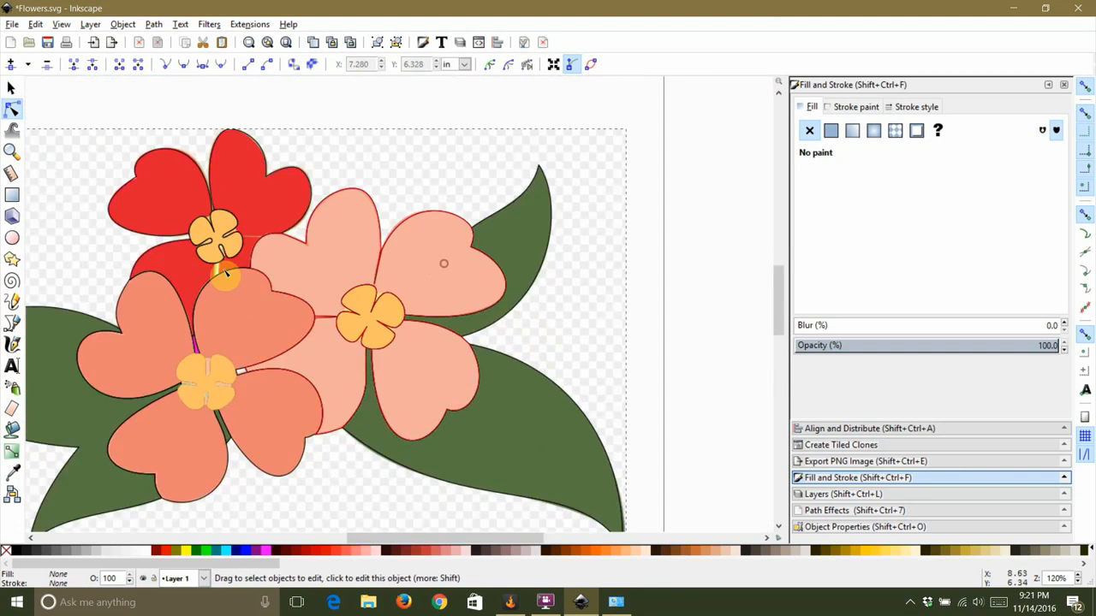
pyautogui.scroll(2, 443, 262)
# Step: Move nodes where the red flower's stem meets the lower petal and delete a segment there
pyautogui.click(218, 290)
pyautogui.scroll(4, 218, 289)
pyautogui.moveTo(217, 290); pyautogui.dragTo(230, 229)
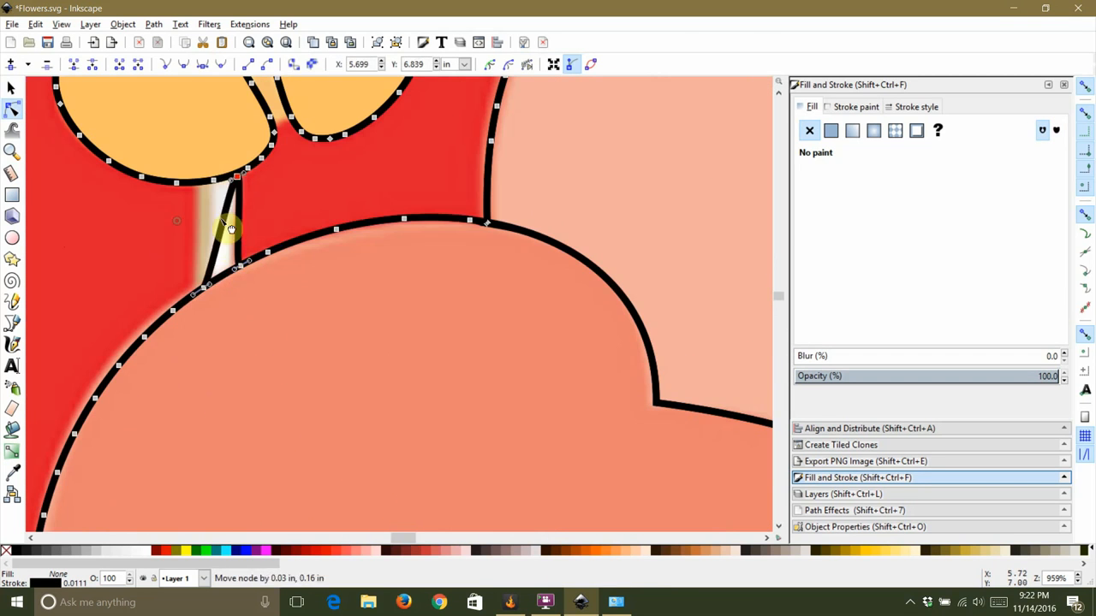
pyautogui.scroll(5, 200, 291)
pyautogui.scroll(-1, 284, 262)
pyautogui.moveTo(229, 271); pyautogui.dragTo(229, 230)
pyautogui.click(138, 64)
pyautogui.scroll(-3, 277, 262)
pyautogui.click(330, 362)
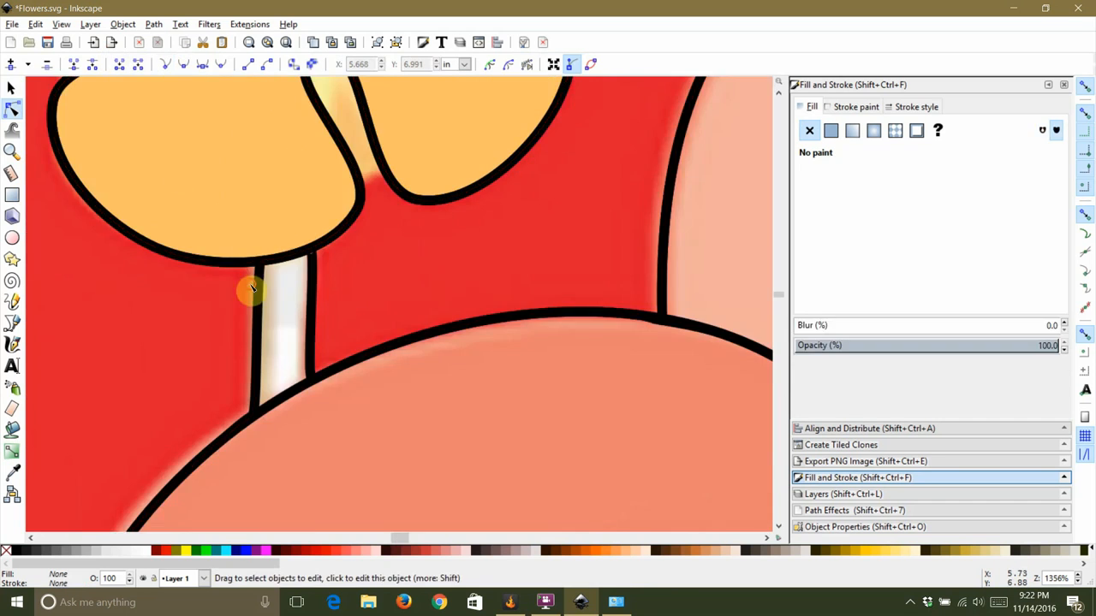
# Step: Select nodes along the red flower's stem and delete another segment between them
pyautogui.click(278, 248)
pyautogui.scroll(3, 278, 243)
pyautogui.click(269, 260)
pyautogui.click(176, 245)
pyautogui.click(275, 189)
pyautogui.scroll(-2, 276, 188)
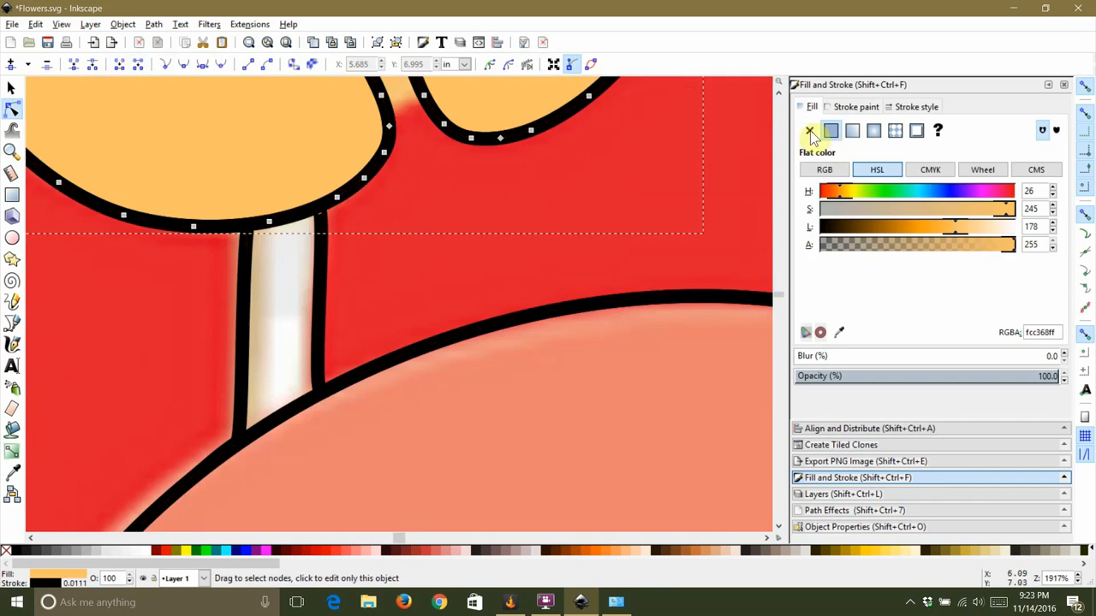
pyautogui.click(248, 243)
pyautogui.click(855, 107)
pyautogui.scroll(3, 248, 248)
pyautogui.click(138, 64)
pyautogui.click(319, 185)
pyautogui.scroll(-3, 495, 137)
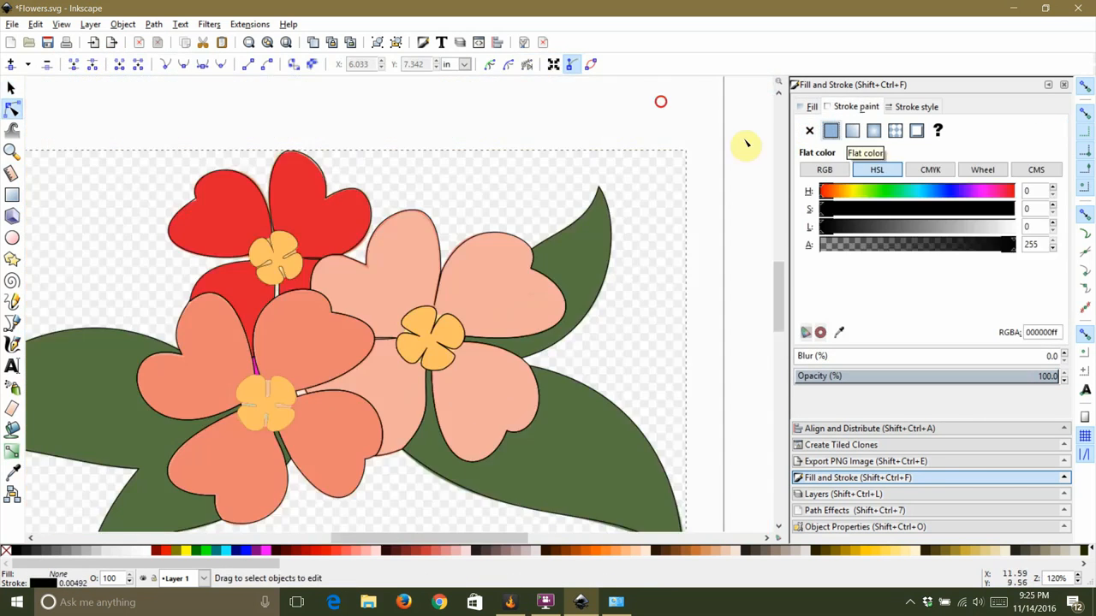
# Step: Break apart the edited outline path and give the selected piece a flat fill
pyautogui.scroll(4, 129, 385)
pyautogui.click(374, 249)
pyautogui.scroll(-3, 374, 248)
pyautogui.scroll(4, 232, 245)
pyautogui.click(153, 24)
pyautogui.click(282, 252)
pyautogui.scroll(-2, 214, 350)
pyautogui.scroll(2, 397, 137)
pyautogui.click(830, 130)
pyautogui.scroll(-4, 602, 308)
pyautogui.press('s')
pyautogui.press('Escape')
pyautogui.click(587, 243)
pyautogui.scroll(1, 514, 257)
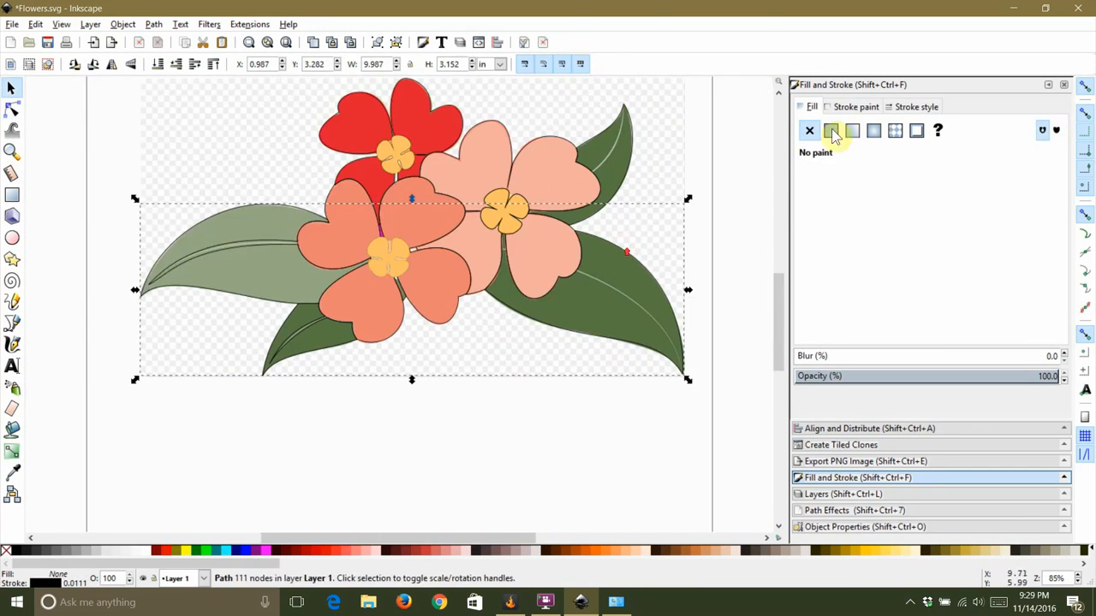
# Step: Select the right leaf's nodes with the node tool and move a node at the base of its vein
pyautogui.press('Escape')
pyautogui.scroll(5, 647, 237)
pyautogui.press('n')
pyautogui.click(539, 246)
pyautogui.scroll(-2, 539, 247)
pyautogui.moveTo(351, 195); pyautogui.dragTo(753, 491)
pyautogui.scroll(2, 427, 214)
pyautogui.scroll(-2, 528, 330)
pyautogui.scroll(-2, 558, 335)
pyautogui.scroll(2, 552, 343)
pyautogui.moveTo(554, 345); pyautogui.dragTo(583, 300)
pyautogui.scroll(-2, 583, 300)
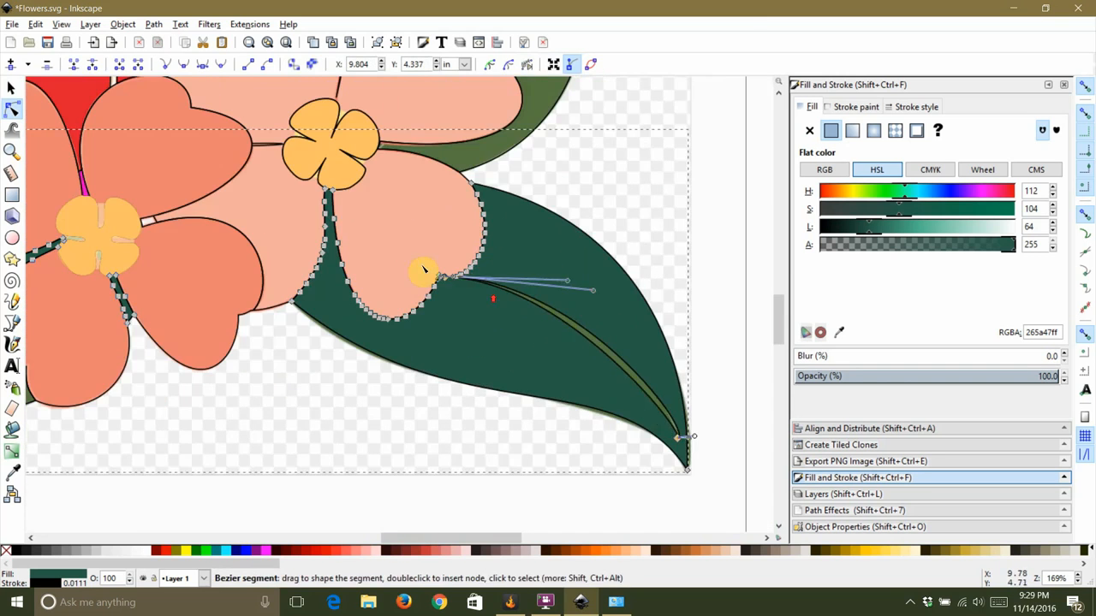
# Step: Reshape the leaf vein's curve handle and adjust the surrounding nodes
pyautogui.scroll(2, 486, 301)
pyautogui.moveTo(636, 258); pyautogui.dragTo(453, 268)
pyautogui.scroll(-2, 452, 269)
pyautogui.scroll(2, 666, 440)
pyautogui.moveTo(493, 156); pyautogui.dragTo(597, 249)
pyautogui.click(542, 392)
pyautogui.click(542, 391)
pyautogui.scroll(-5, 572, 292)
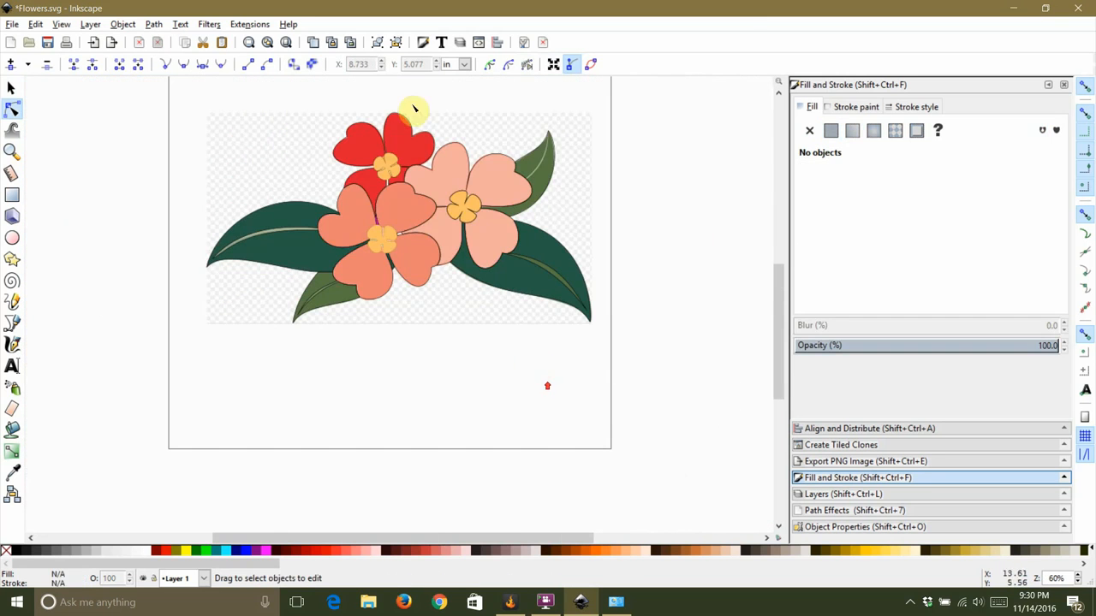
# Step: Select the right leaf and undo the last change
pyautogui.click(830, 131)
pyautogui.click(541, 160)
pyautogui.hotkey('ctrl', 'z')
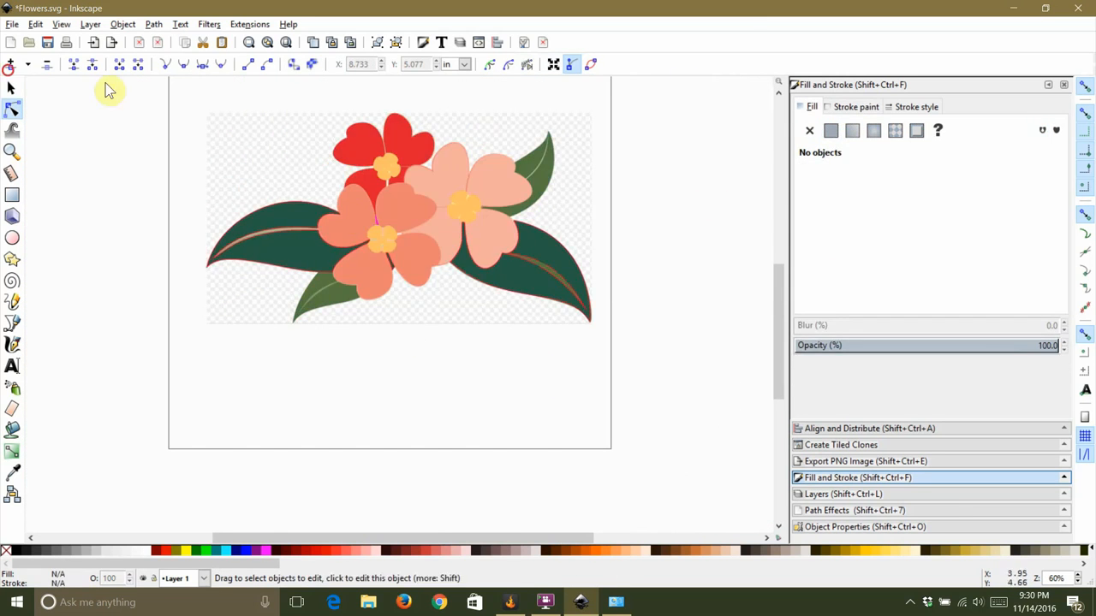
# Step: Select and delete the stray outline pieces left over around the illustration
pyautogui.click(11, 88)
pyautogui.click(184, 108)
pyautogui.press('Delete')
pyautogui.click(381, 238)
pyautogui.hotkey('ctrl', 'z')
pyautogui.click(327, 133)
pyautogui.press('Delete')
# Step: Try giving a selected piece a flat fill, and undo it
pyautogui.click(346, 128)
pyautogui.click(830, 131)
pyautogui.click(451, 144)
pyautogui.hotkey('ctrl', 'z')
# Step: Select the right leaf and reshape its upper tip by moving its nodes with the node tool
pyautogui.moveTo(551, 153); pyautogui.dragTo(526, 340)
pyautogui.click(416, 109)
pyautogui.click(506, 167)
pyautogui.click(11, 109)
pyautogui.scroll(3, 493, 167)
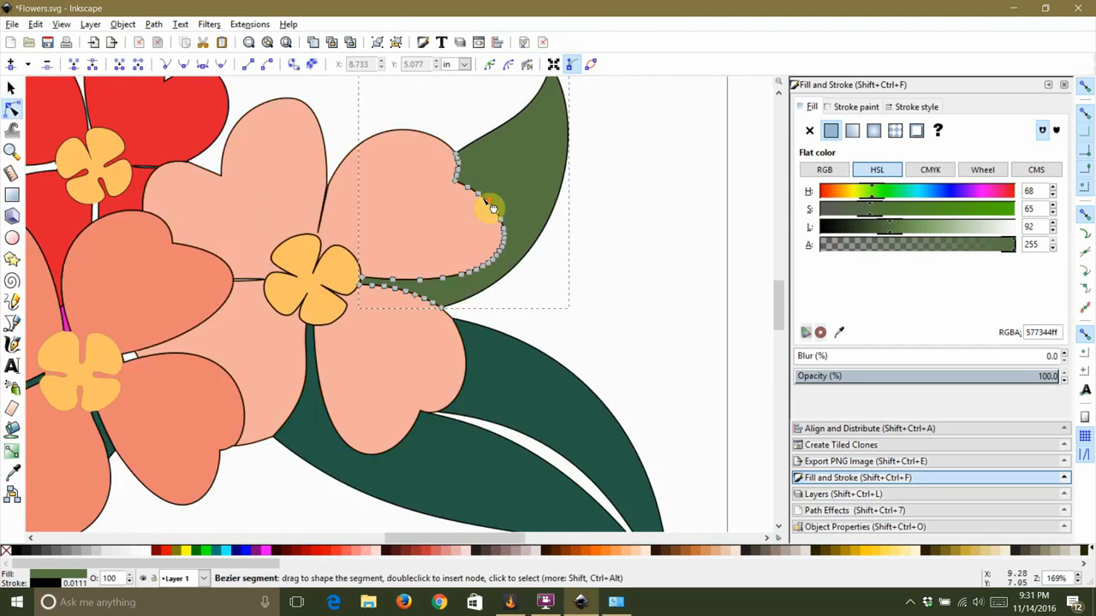
pyautogui.scroll(-2, 604, 94)
pyautogui.scroll(3, 588, 97)
pyautogui.moveTo(502, 227); pyautogui.dragTo(588, 171)
pyautogui.scroll(2, 632, 95)
pyautogui.moveTo(551, 204); pyautogui.dragTo(555, 131)
pyautogui.moveTo(487, 146); pyautogui.dragTo(556, 338)
pyautogui.click(595, 168)
pyautogui.scroll(-4, 648, 226)
pyautogui.click(425, 89)
pyautogui.scroll(-3, 499, 90)
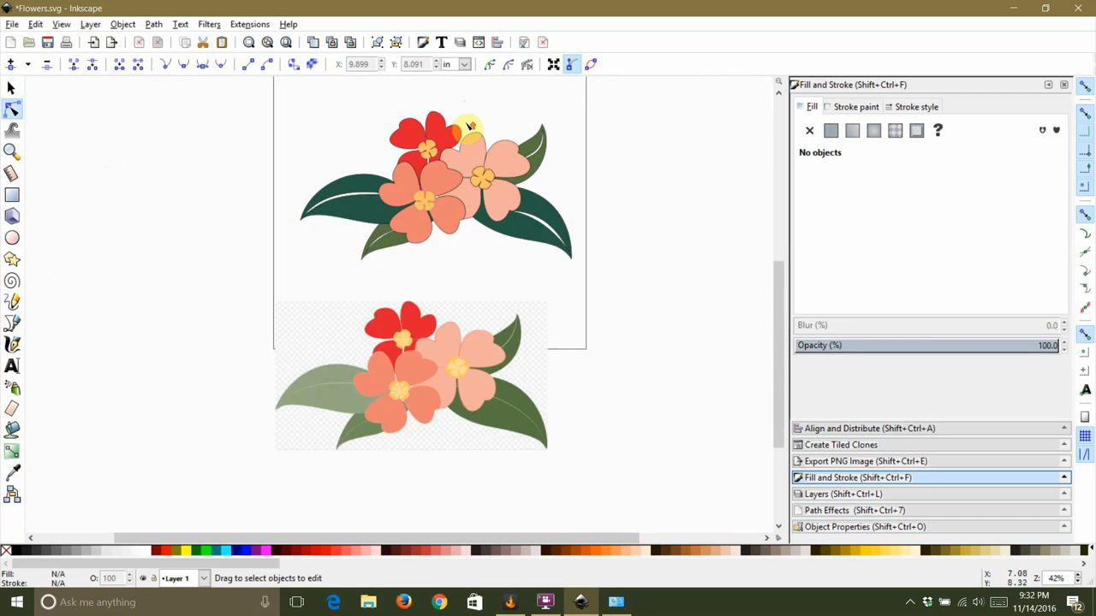
# Step: Select the flower, center and leaf shapes and remove their stroke paint
pyautogui.scroll(1, 469, 126)
pyautogui.click(11, 88)
pyautogui.click(430, 133)
pyautogui.click(852, 107)
pyautogui.click(809, 131)
pyautogui.click(412, 160)
pyautogui.keyDown('shift'); pyautogui.click(407, 232); pyautogui.keyUp('shift')
pyautogui.keyDown('shift'); pyautogui.click(489, 199); pyautogui.keyUp('shift')
pyautogui.click(809, 131)
pyautogui.click(557, 265)
pyautogui.keyDown('shift'); pyautogui.click(568, 172); pyautogui.keyUp('shift')
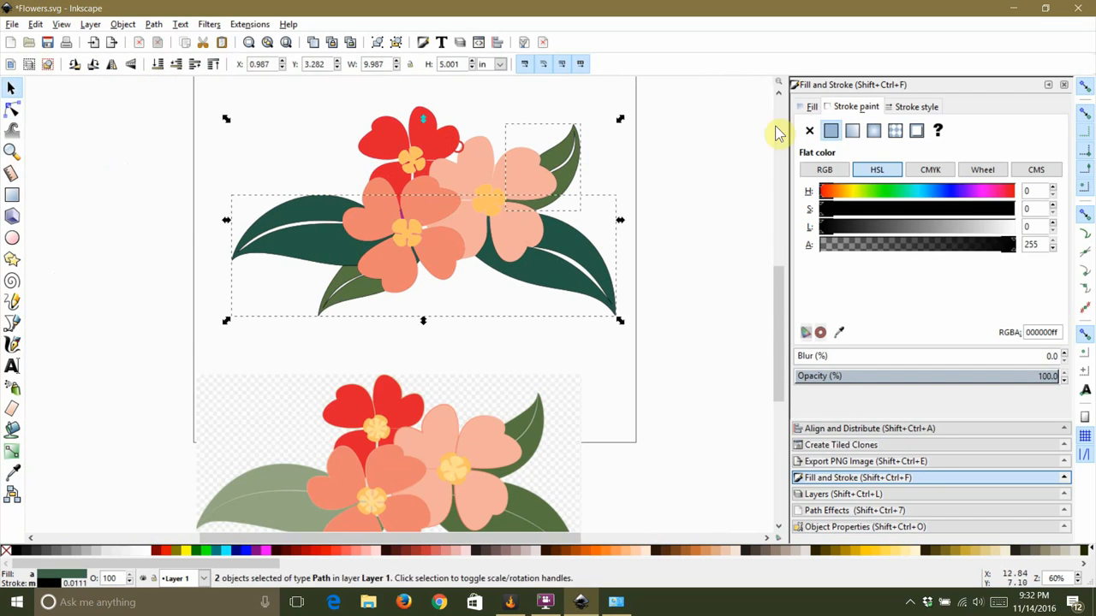
pyautogui.click(809, 131)
# Step: Move the original bitmap image off the page to sit beside the traced drawing
pyautogui.click(316, 339)
pyautogui.scroll(-1, 221, 318)
pyautogui.moveTo(386, 435); pyautogui.dragTo(704, 244)
pyautogui.moveTo(509, 196); pyautogui.dragTo(440, 213)
pyautogui.click(456, 329)
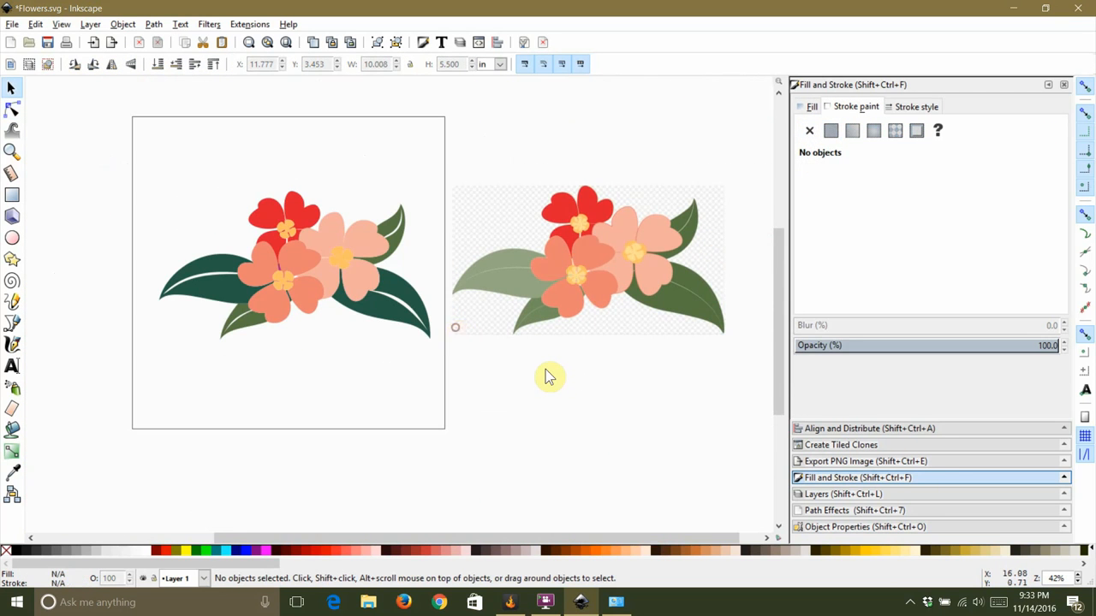